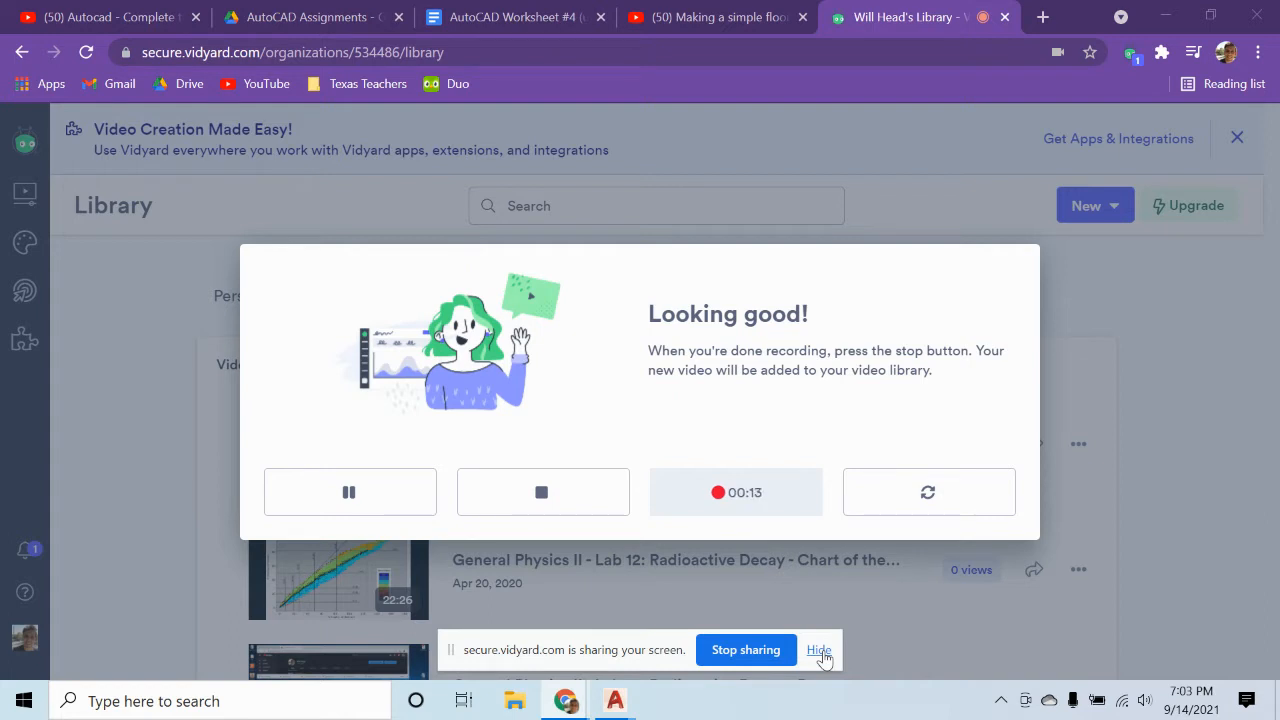
Hide the screen-sharing notice and switch to the Drawing5.dwg window in AutoCAD
click(819, 650)
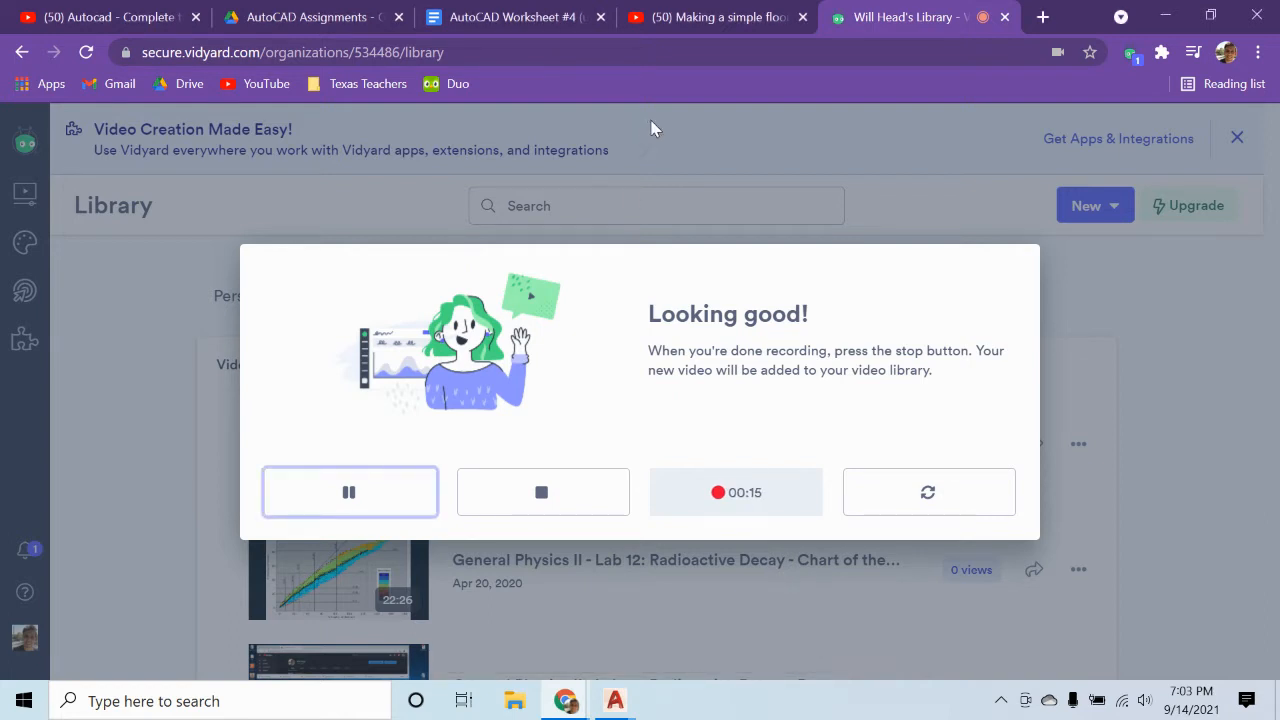
mouse_move(611, 708)
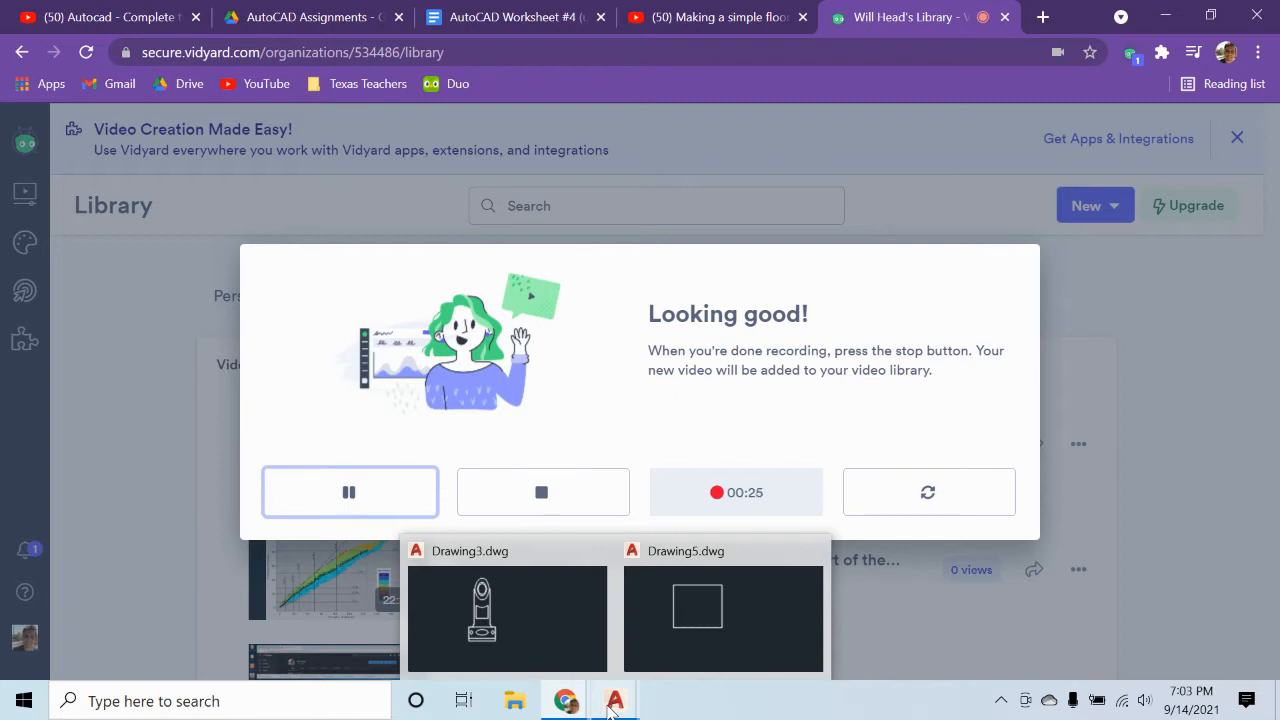
click(693, 635)
scroll(437, 411, down, 1)
scroll(395, 468, down, 1)
scroll(462, 346, up, 1)
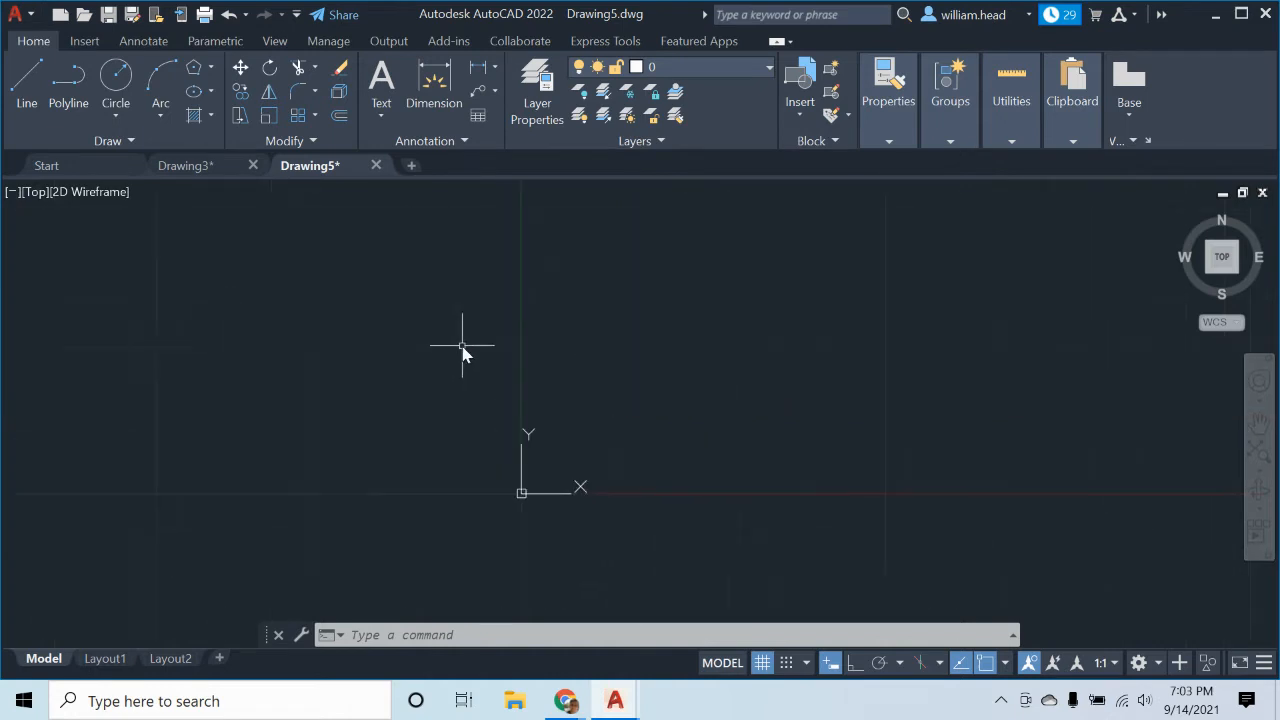
mouse_move(239, 162)
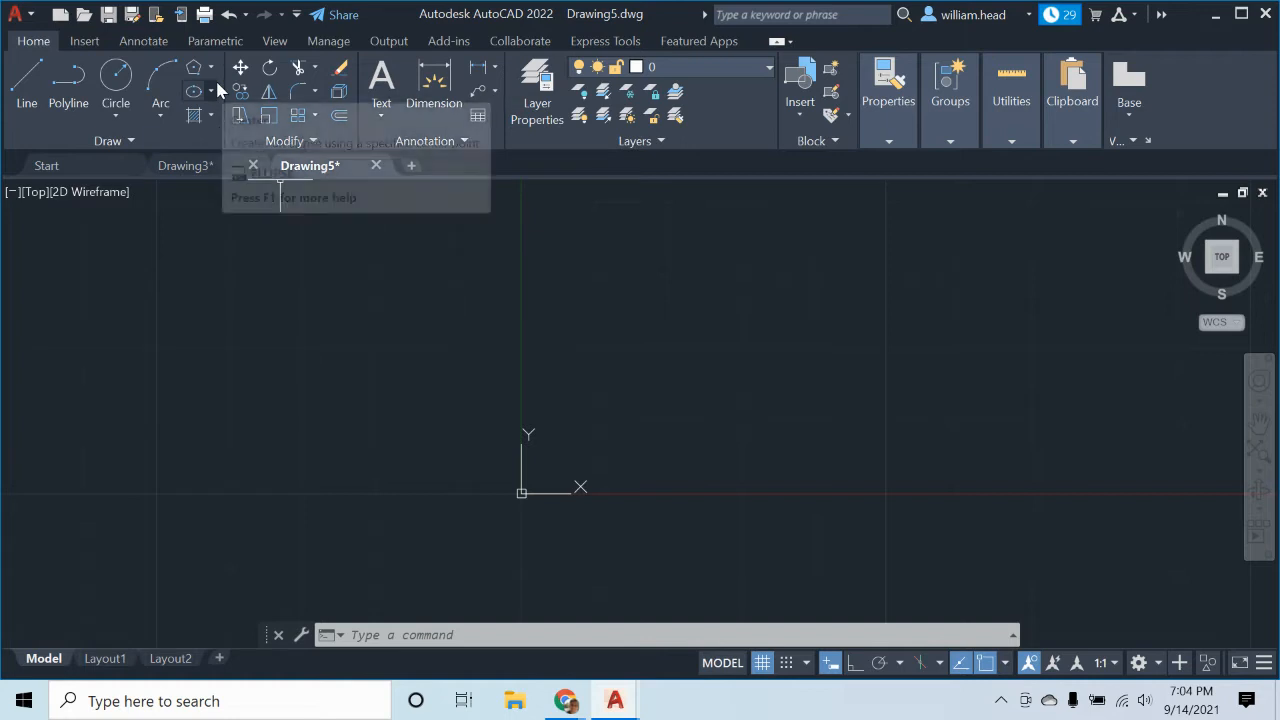
mouse_move(426, 333)
middle_down()
mouse_move(474, 263)
mouse_move(397, 310)
middle_up()
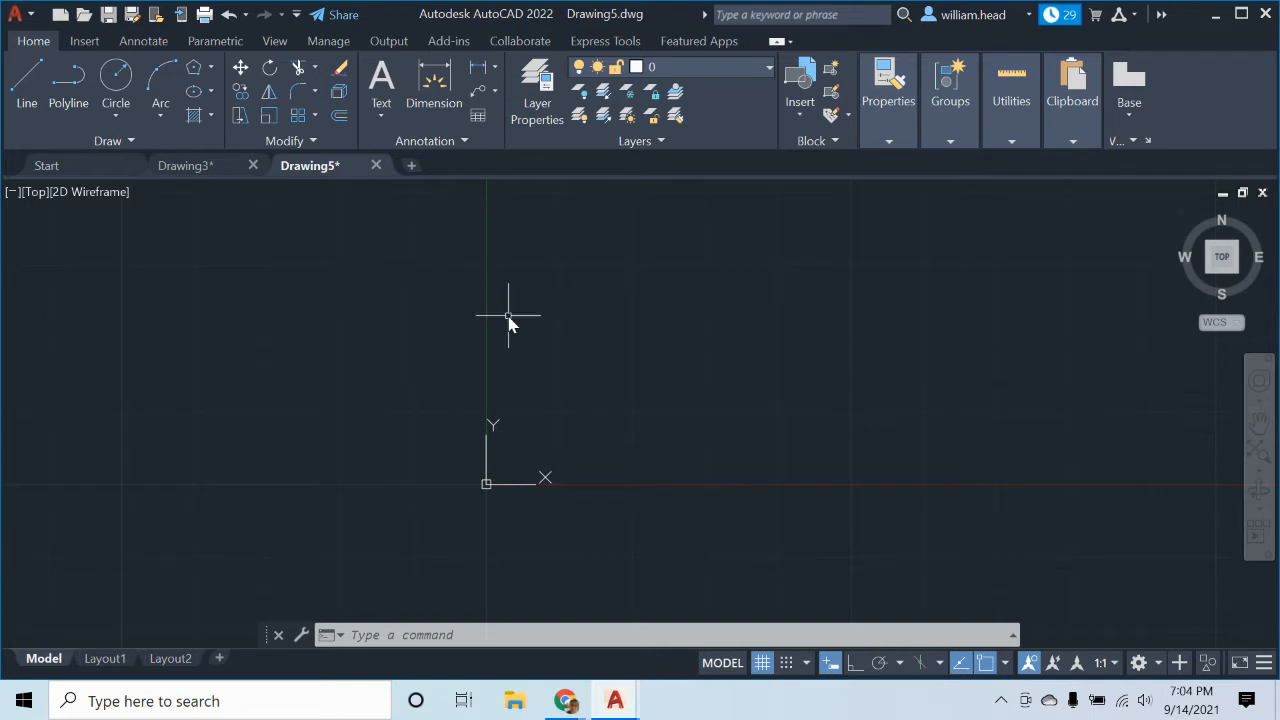
click(212, 68)
click(230, 100)
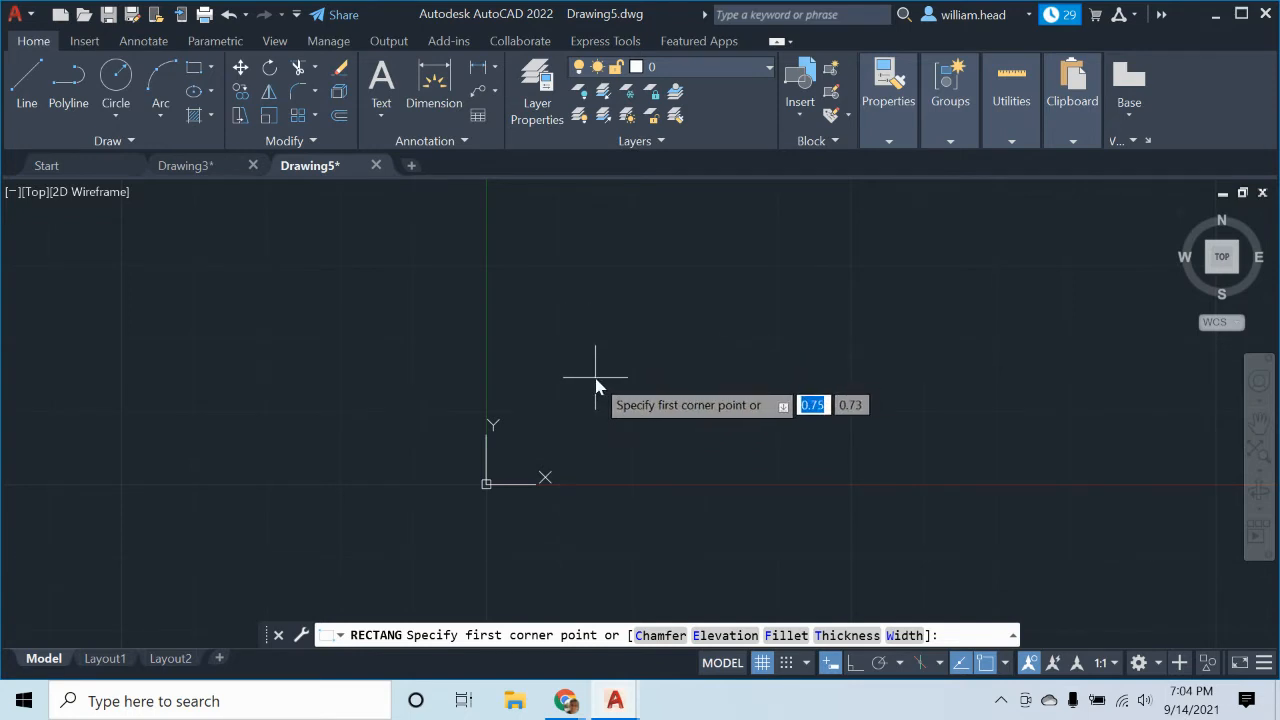
text(poin)
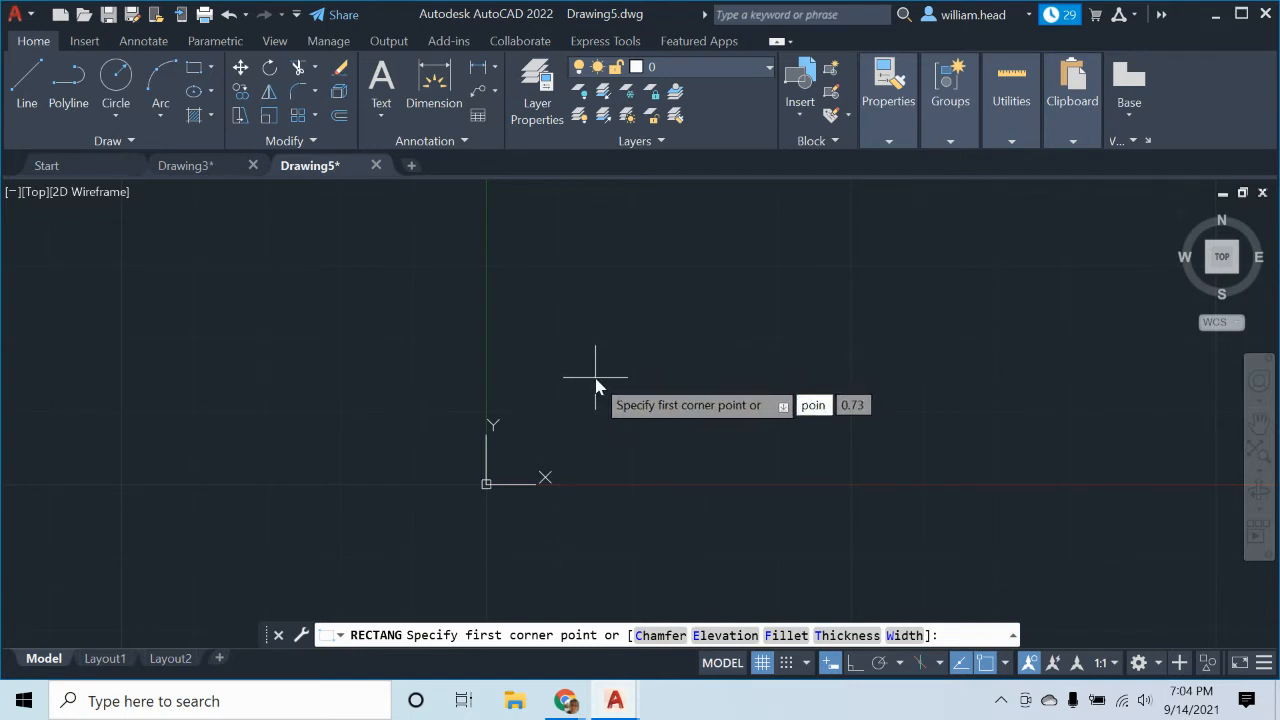
key(BackSpace)
key(BackSpace)
key(BackSpace)
key(Escape)
Place a point at the origin, coordinates 0,0
text(point)
key(Return)
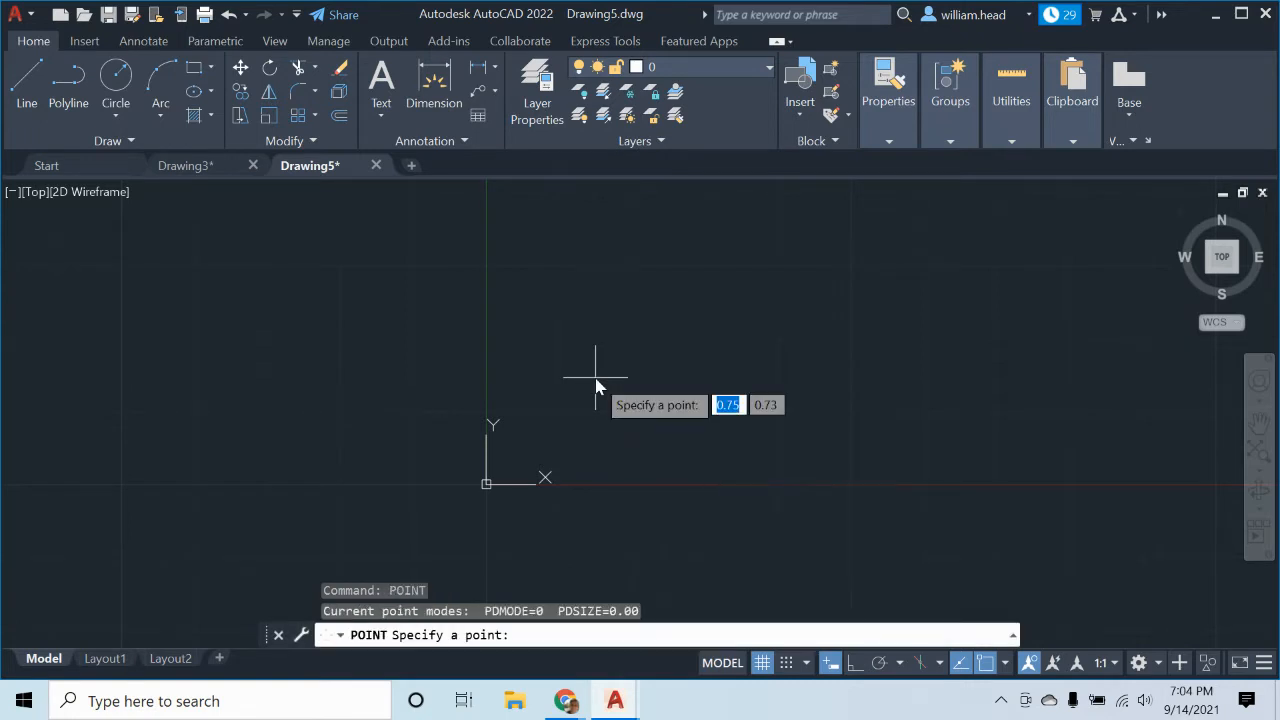
text(0,0)
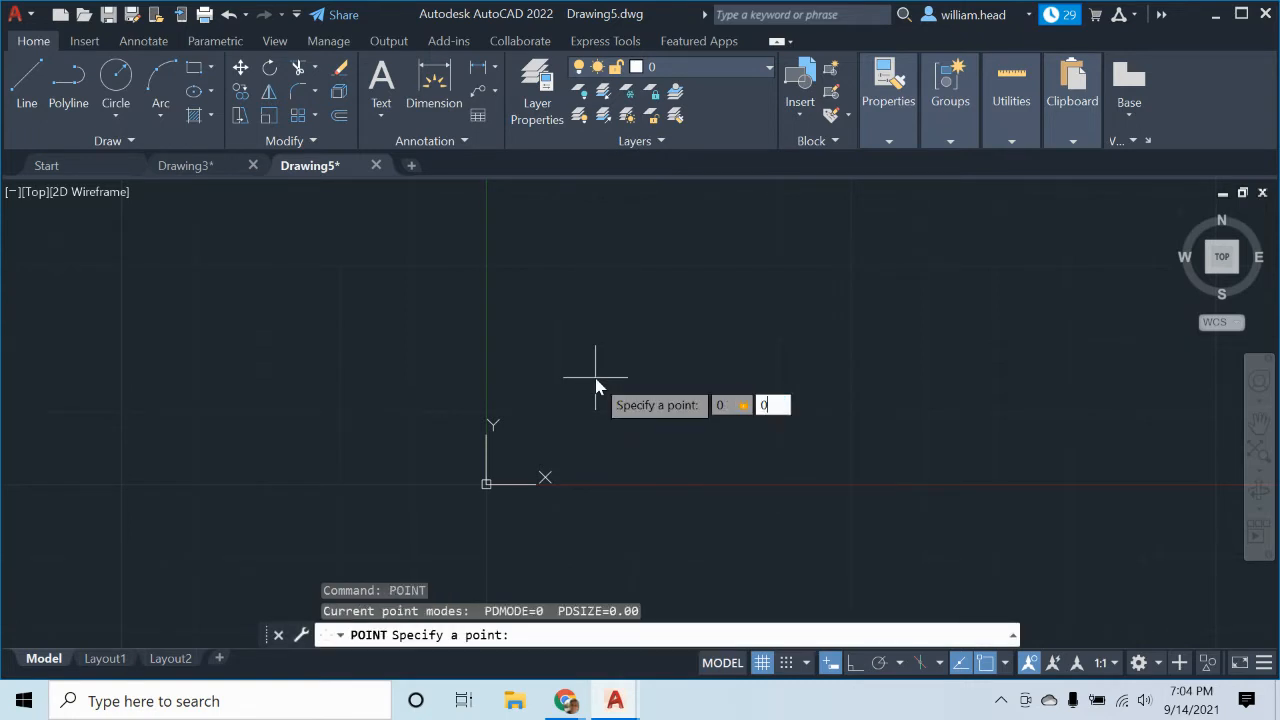
key(Return)
click(543, 439)
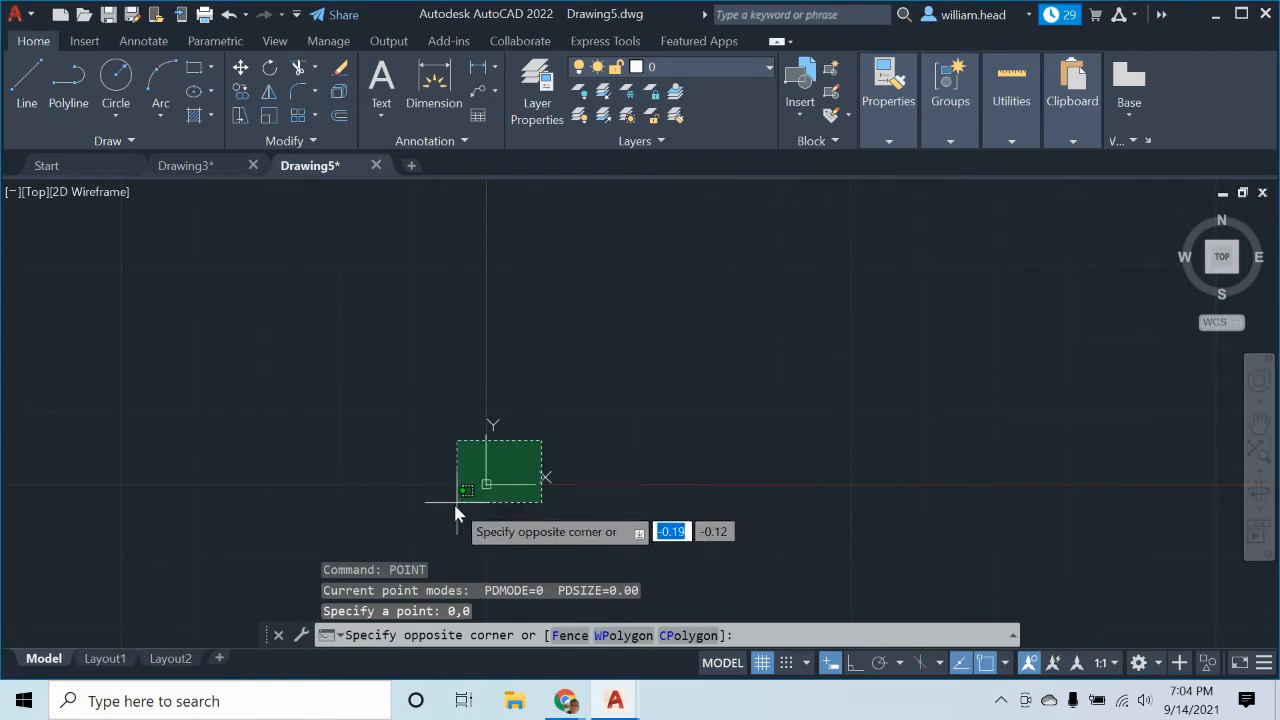
click(454, 505)
key(Escape)
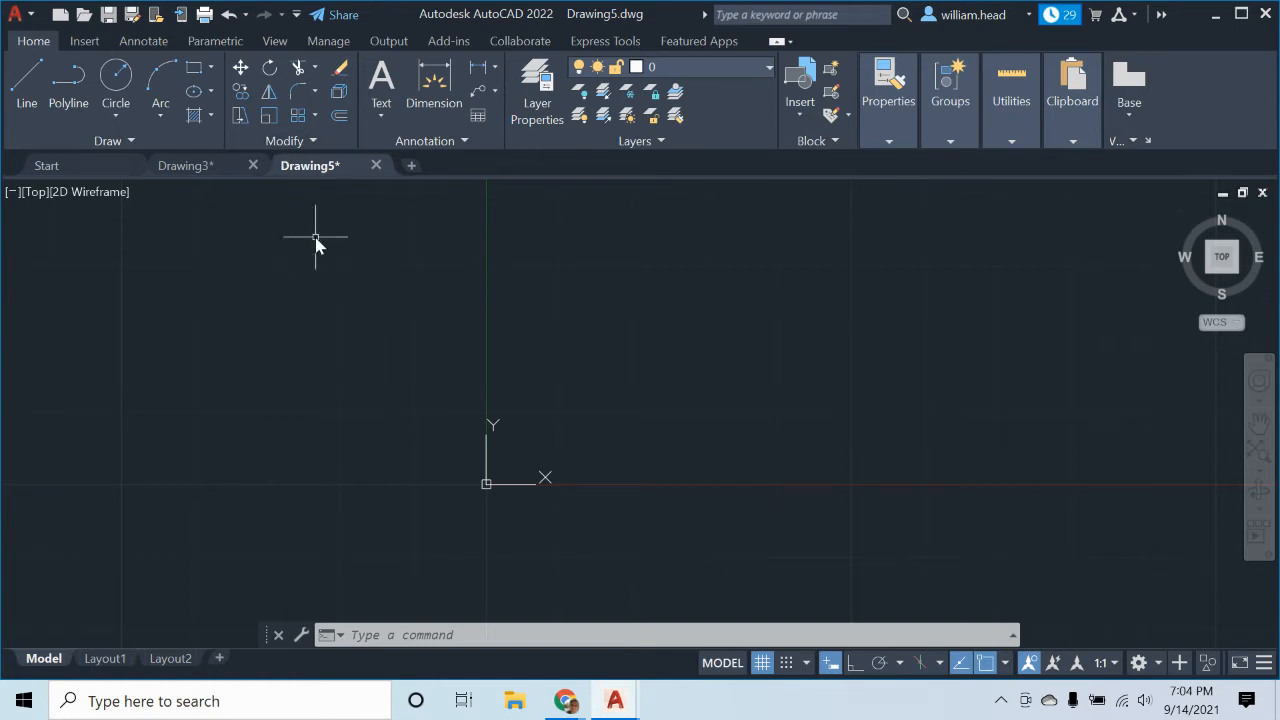
Draw a five-sided polygon centred on the origin point, inscribed in a circle of radius about 0.6, with one vertex pointing straight up
click(211, 68)
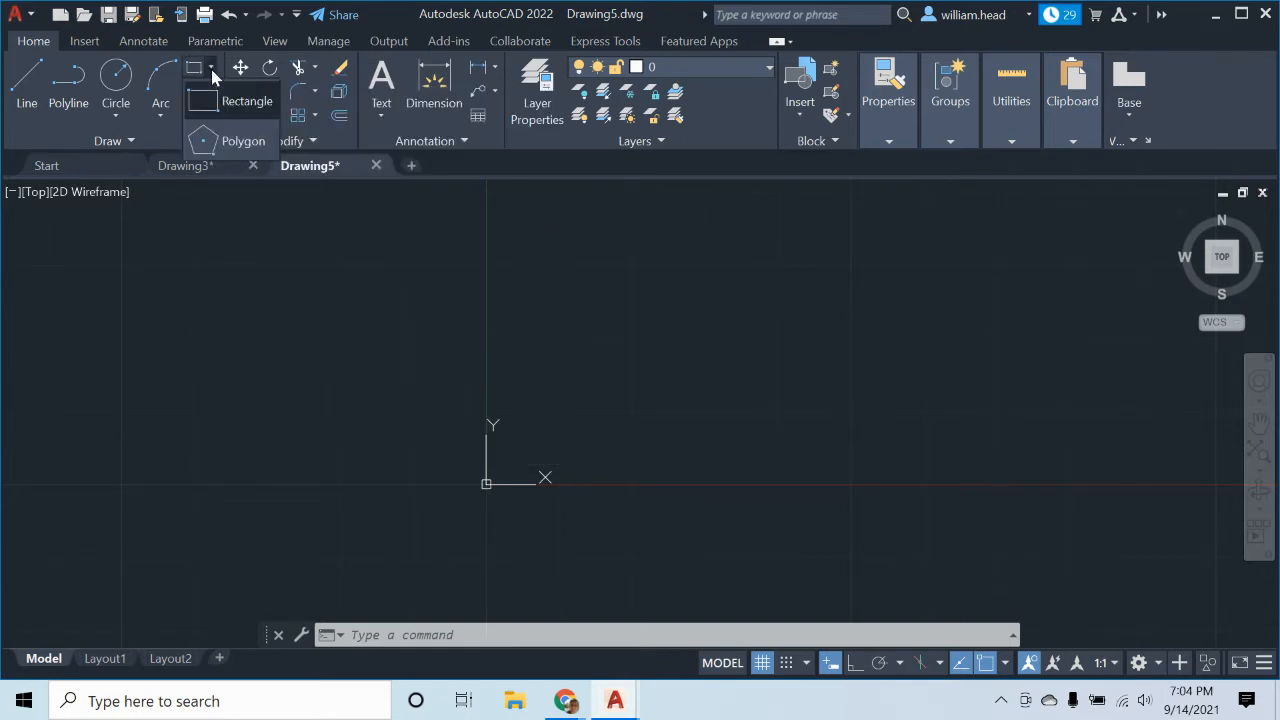
click(240, 145)
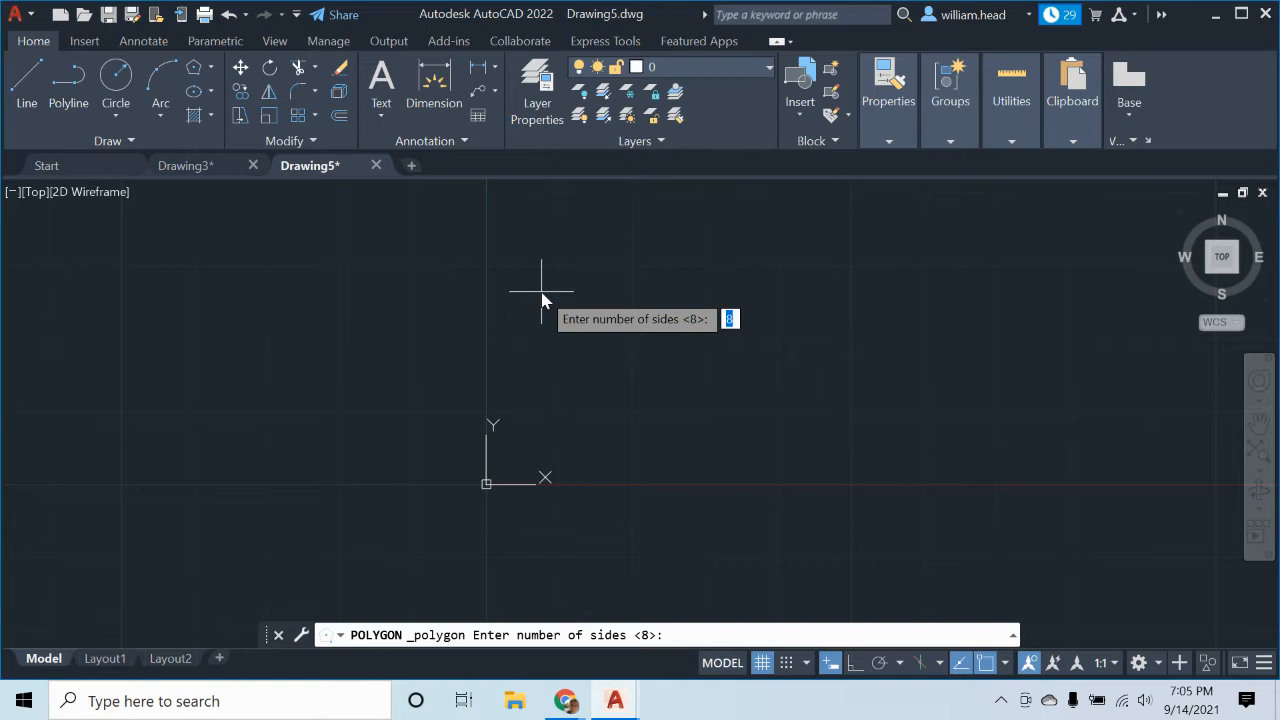
text(5)
key(Return)
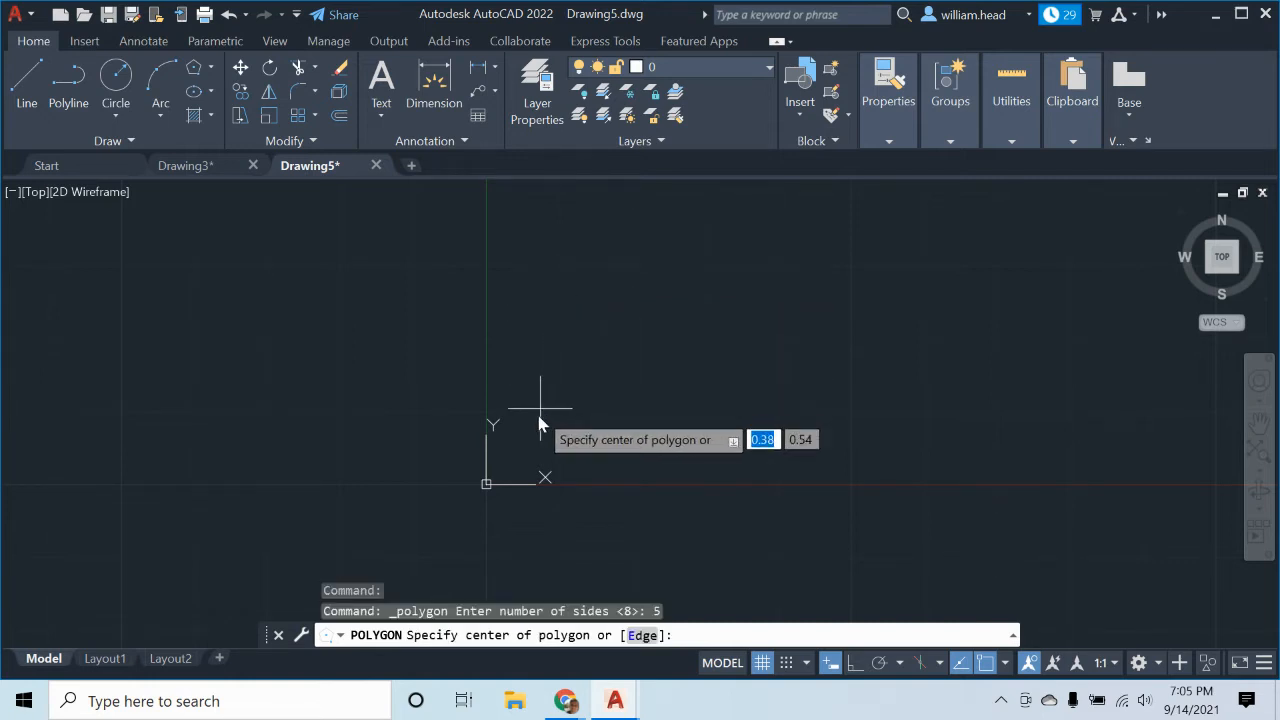
click(487, 485)
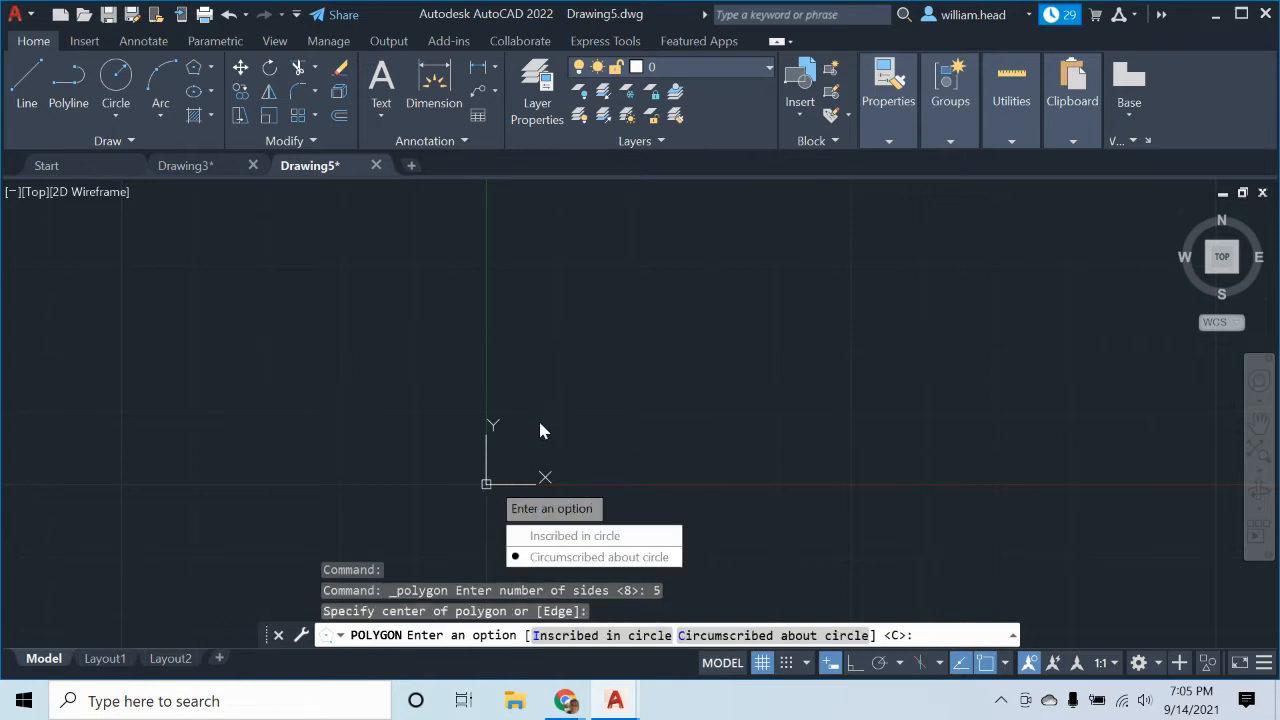
click(560, 537)
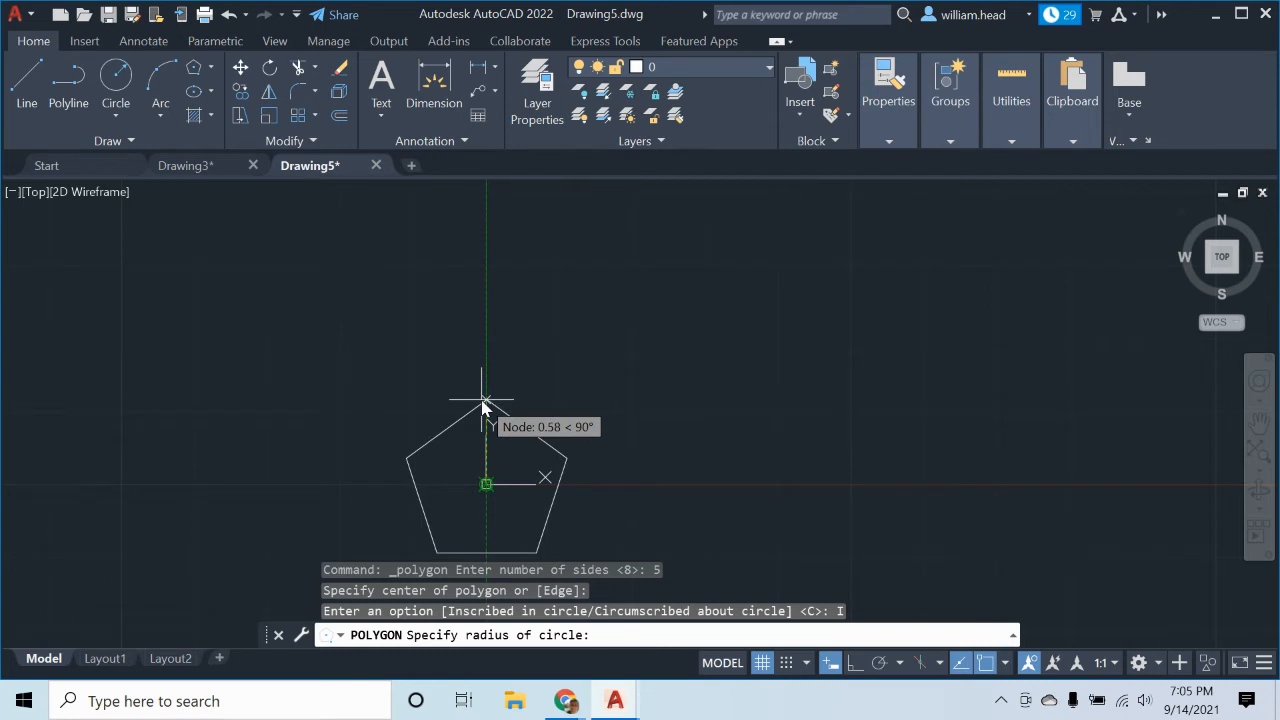
click(486, 396)
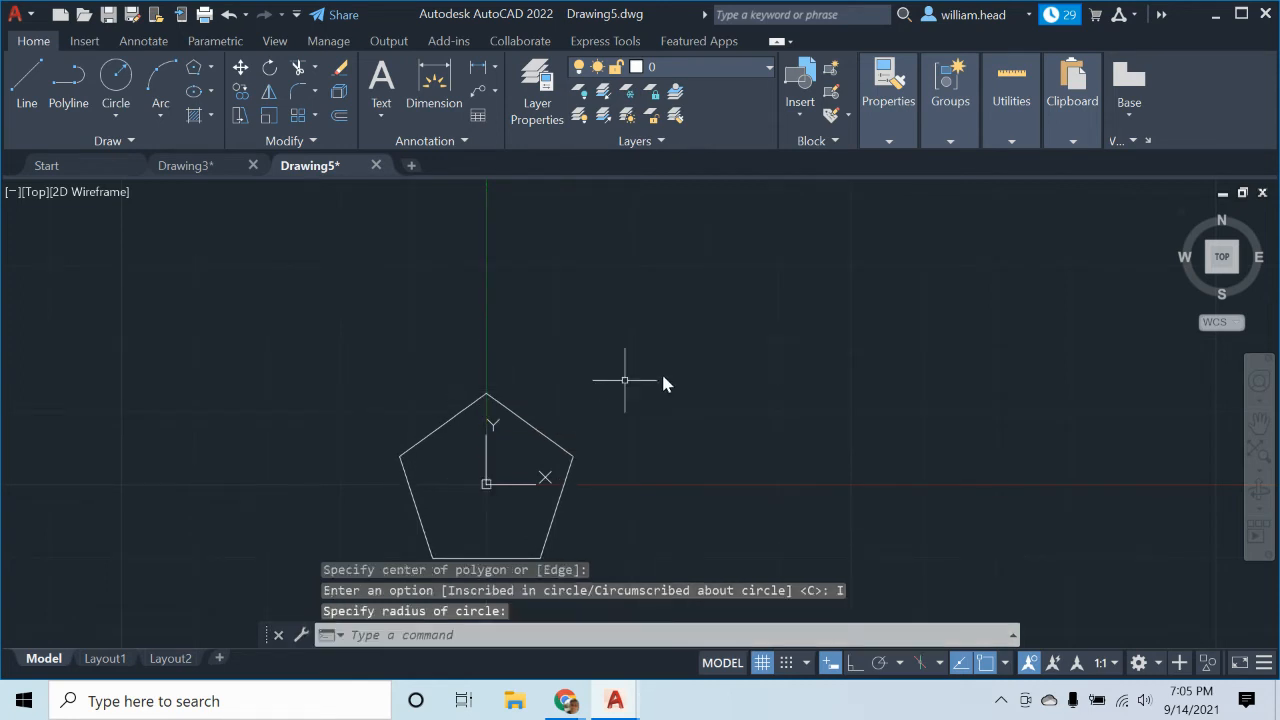
middle_drag(630, 406, 759, 305)
scroll(582, 428, up, 2)
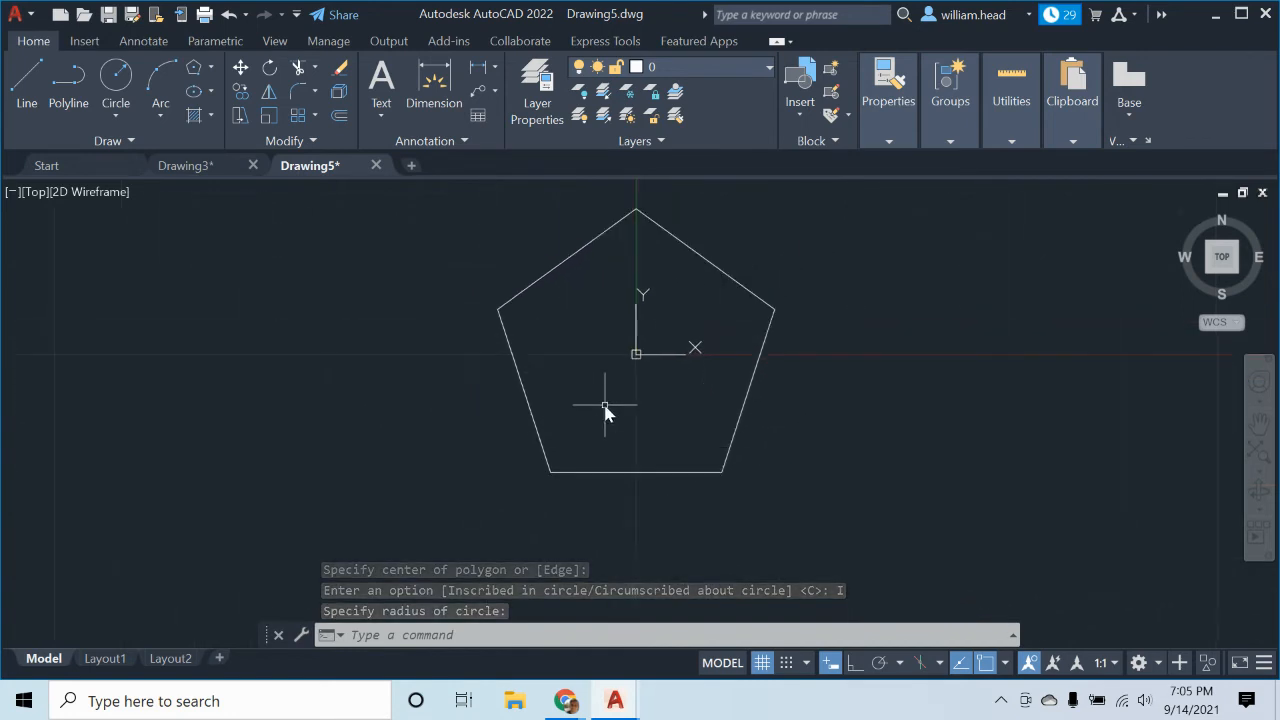
middle_drag(606, 409, 546, 475)
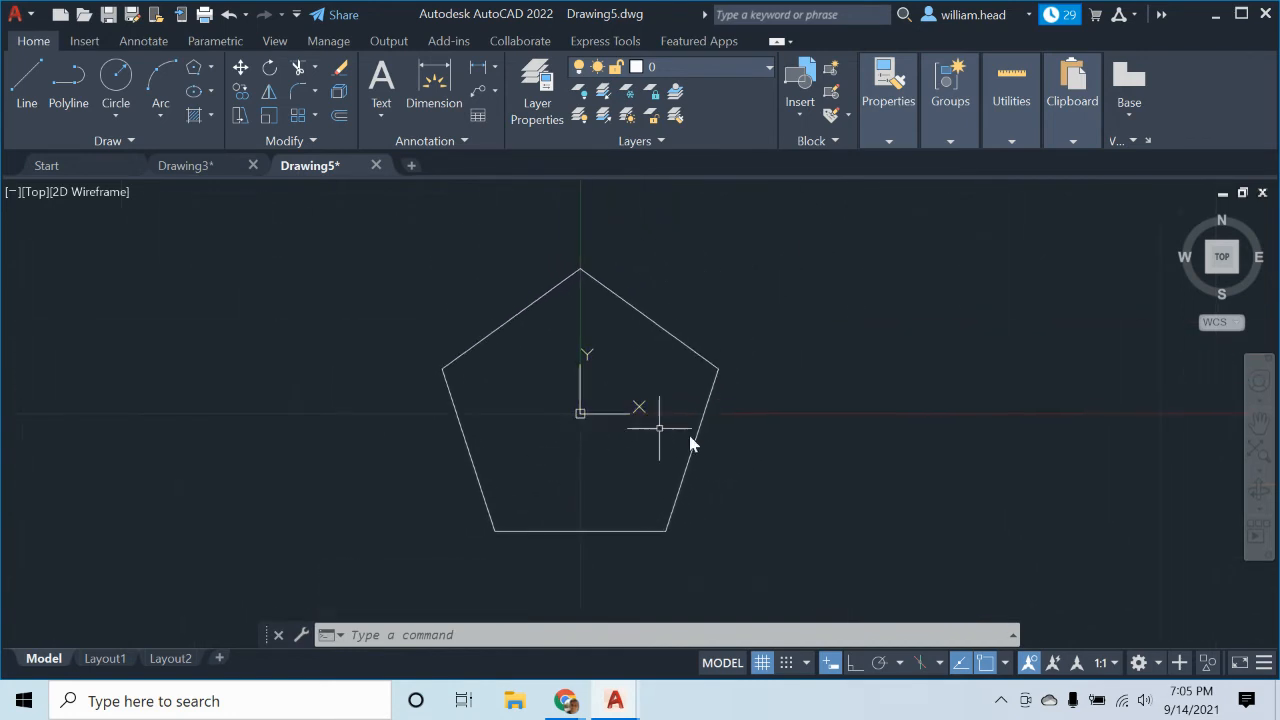
Delete the pentagon around the origin
click(795, 460)
click(659, 340)
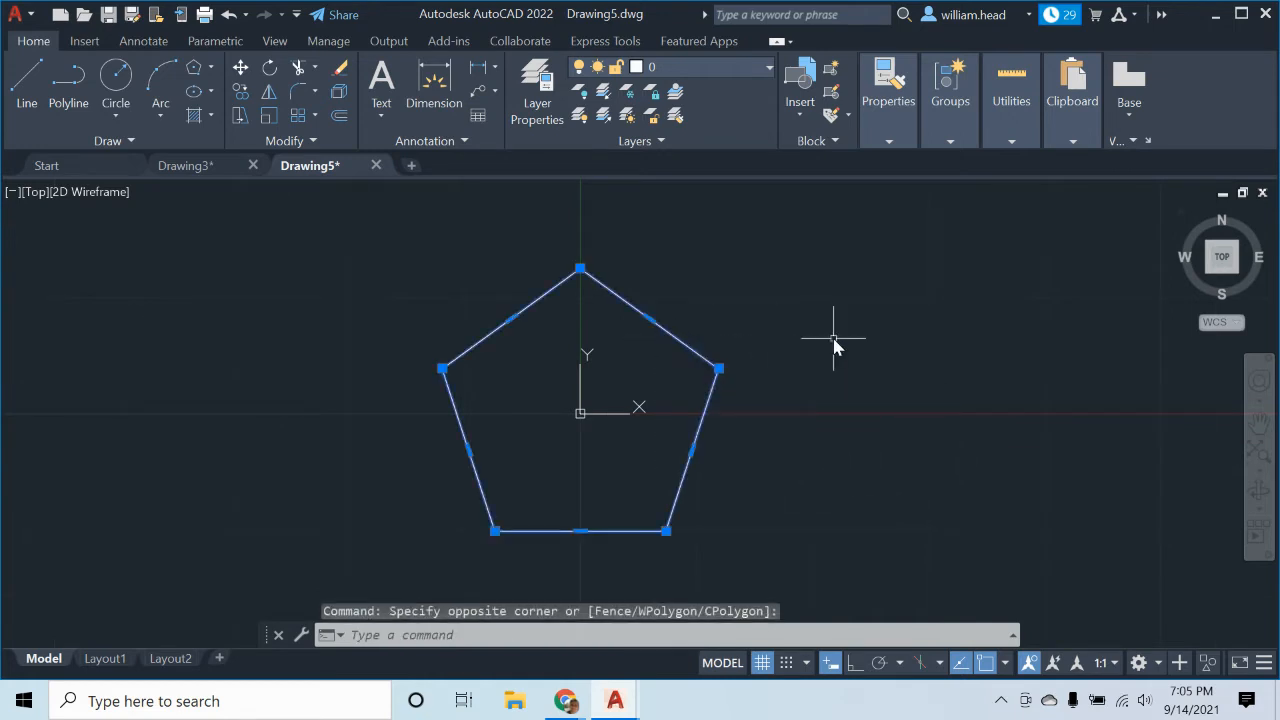
key(Delete)
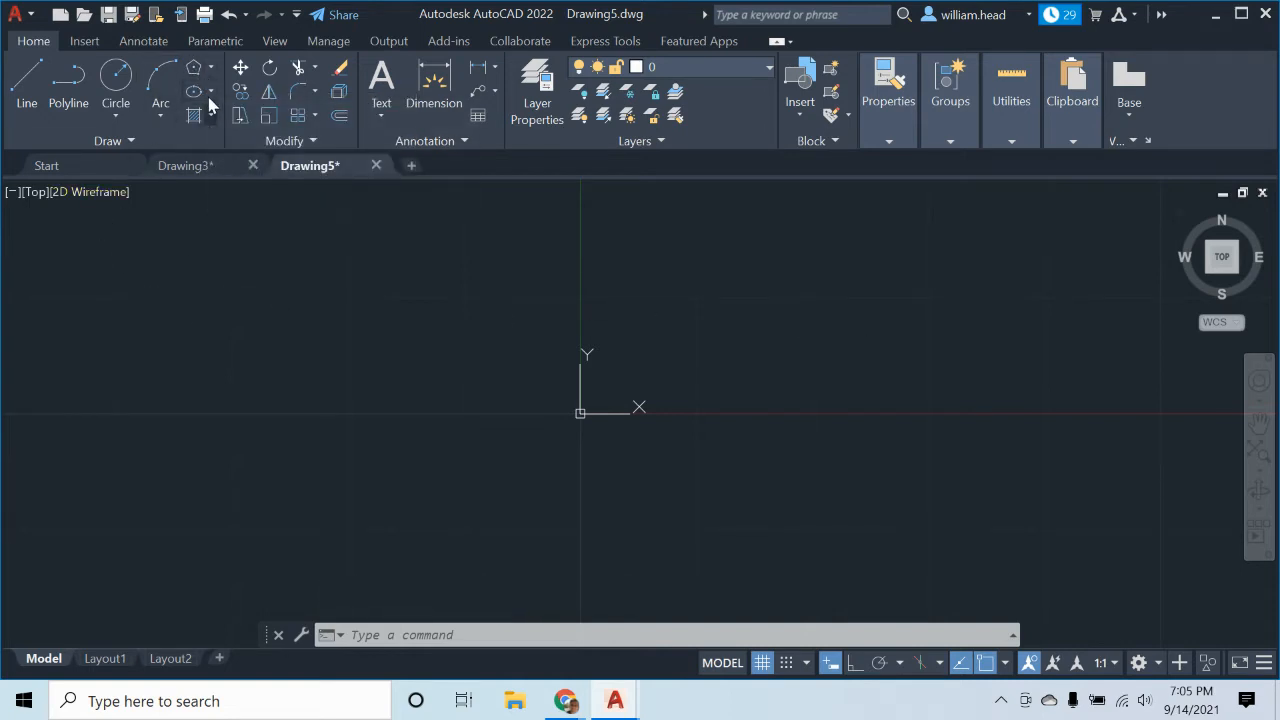
Draw an eight-sided polygon centred on the origin point, circumscribed about a circle of radius about 0.70, with its sides horizontal and vertical
click(193, 67)
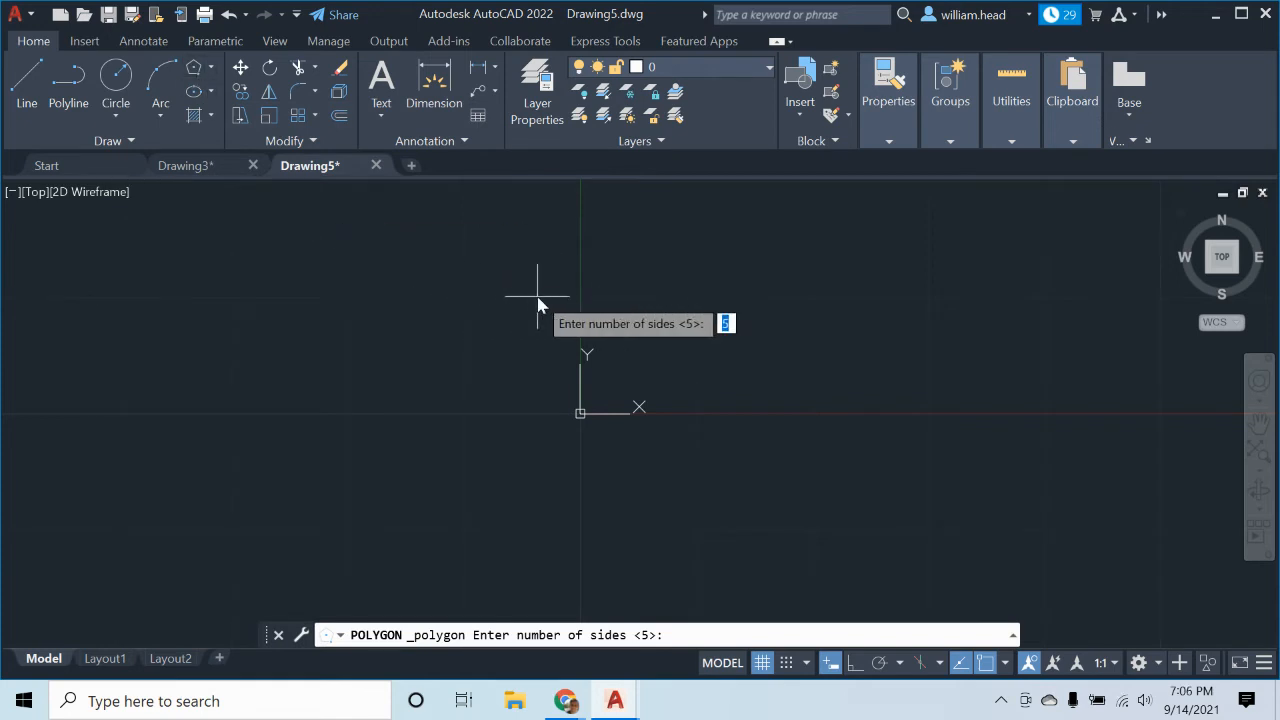
text(8)
key(Return)
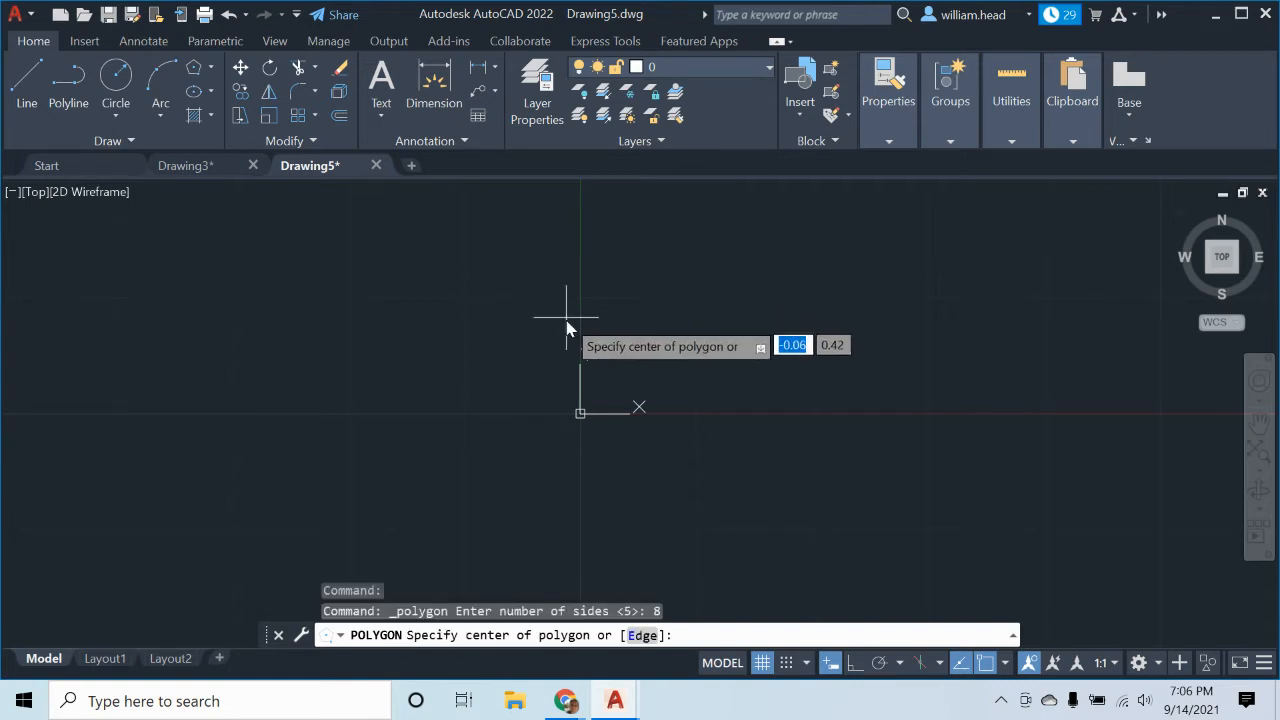
click(581, 414)
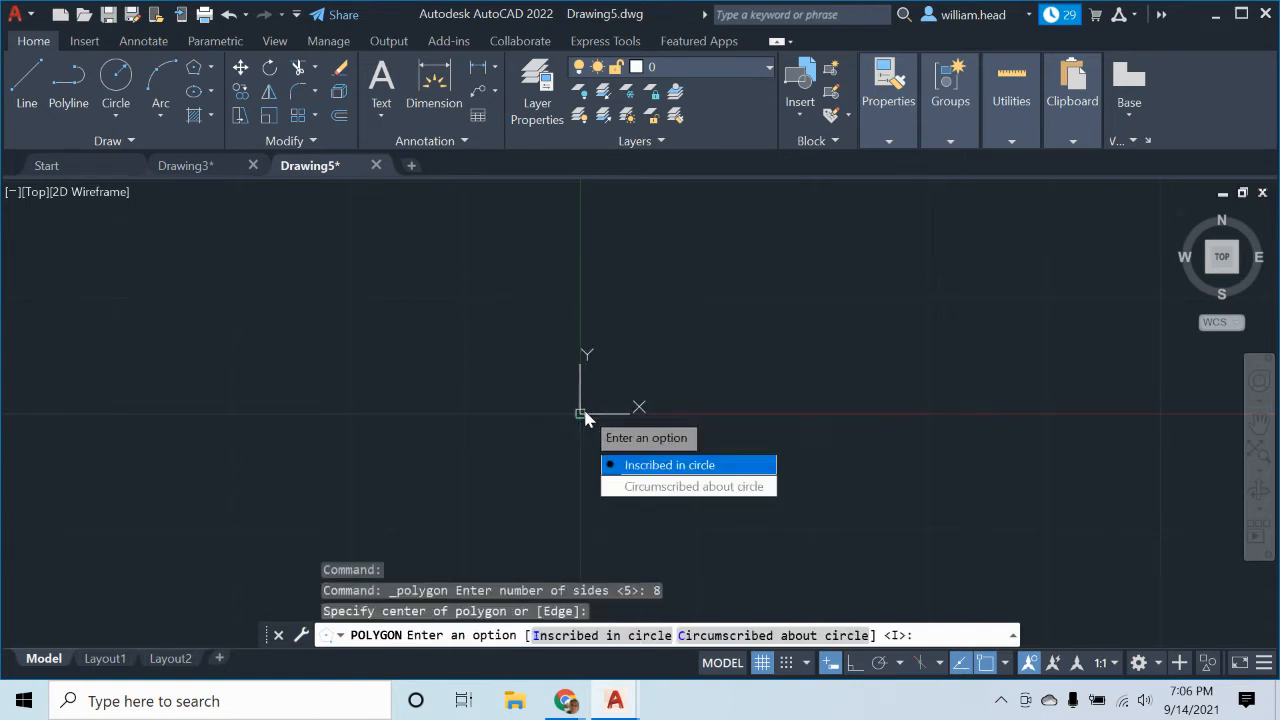
click(665, 487)
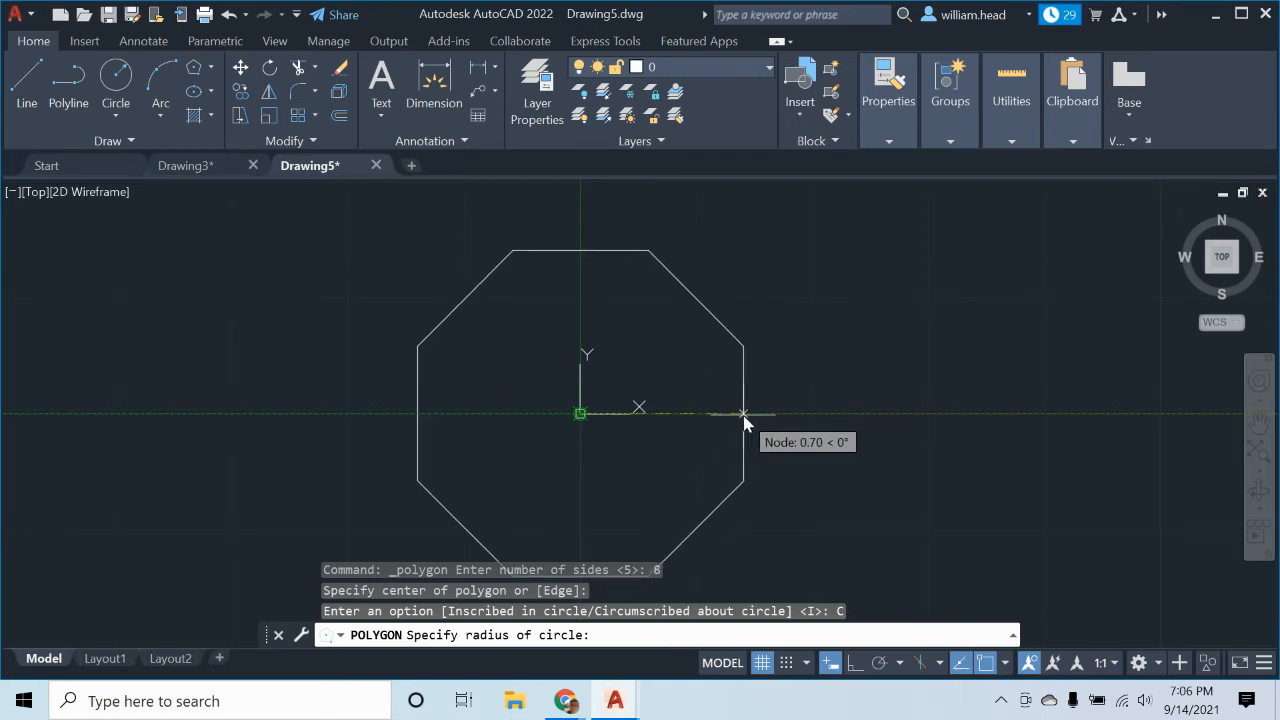
click(743, 414)
scroll(686, 314, down, 2)
middle_drag(777, 257, 666, 251)
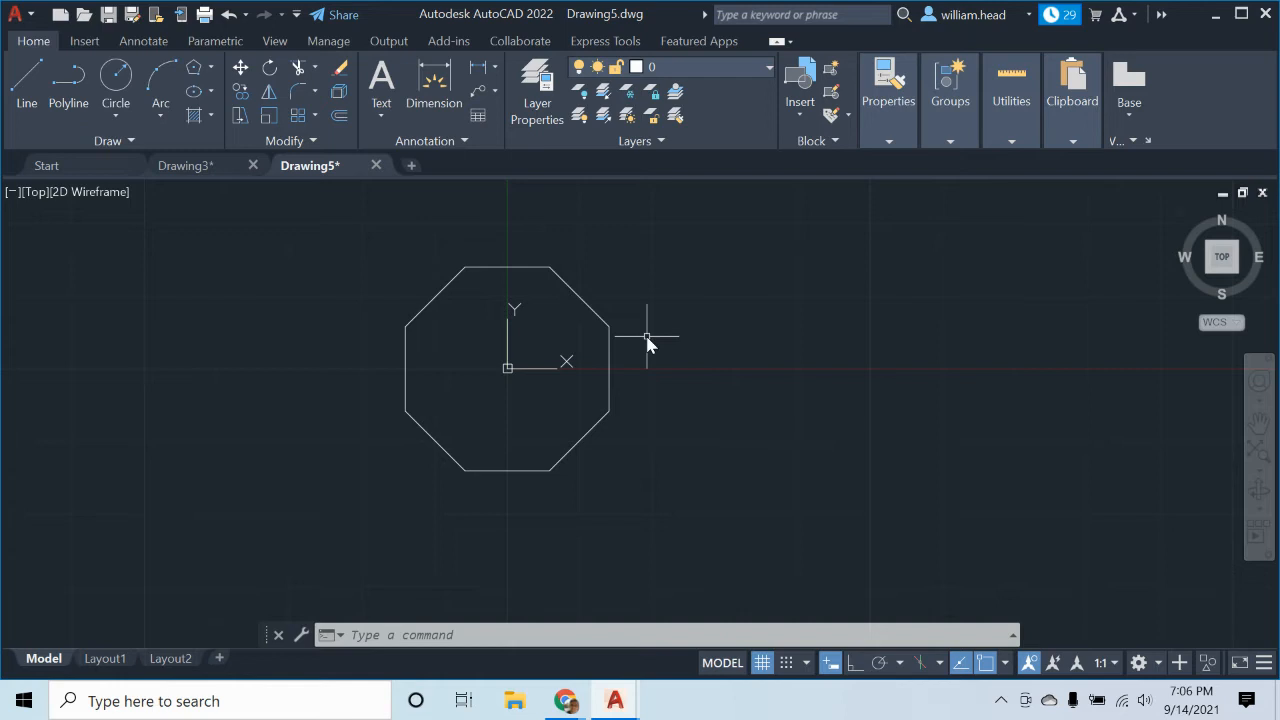
Start the Line command and enable Endpoint, Midpoint, Center, Geometric Center, Quadrant, Intersection, Perpendicular, Tangent and Apparent Intersection object snaps
text(l)
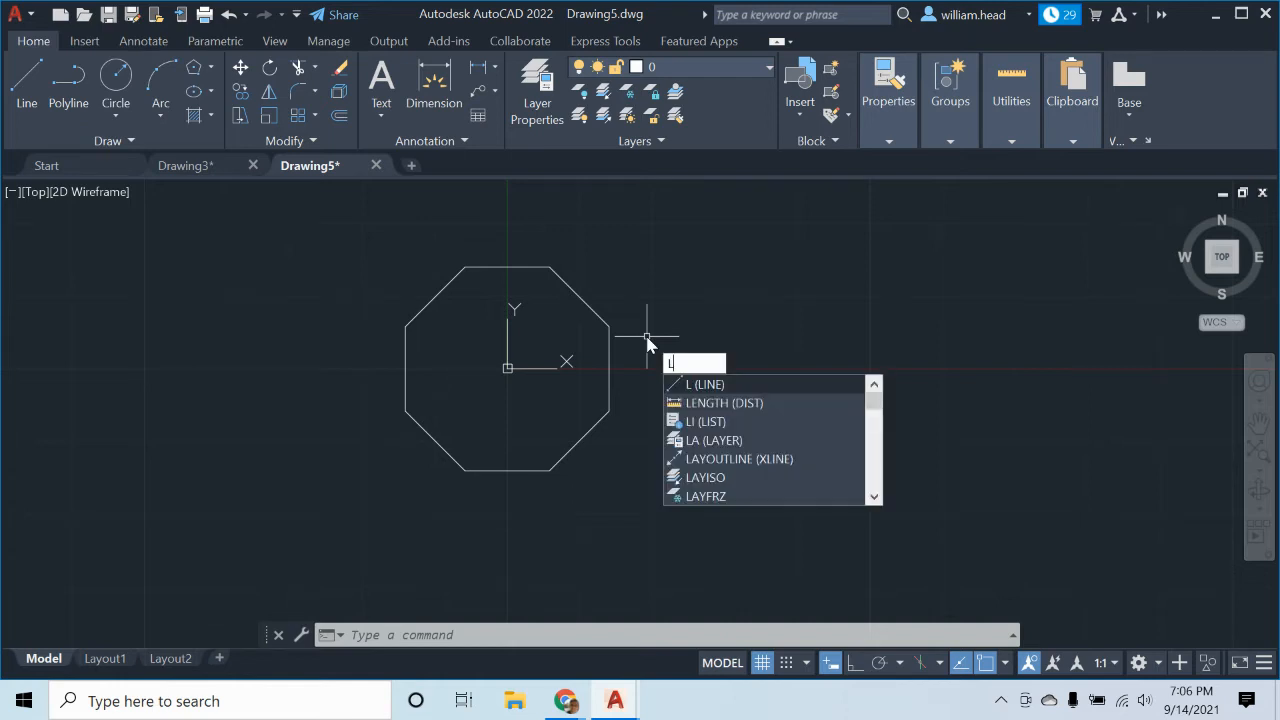
key(Return)
scroll(580, 330, up, 2)
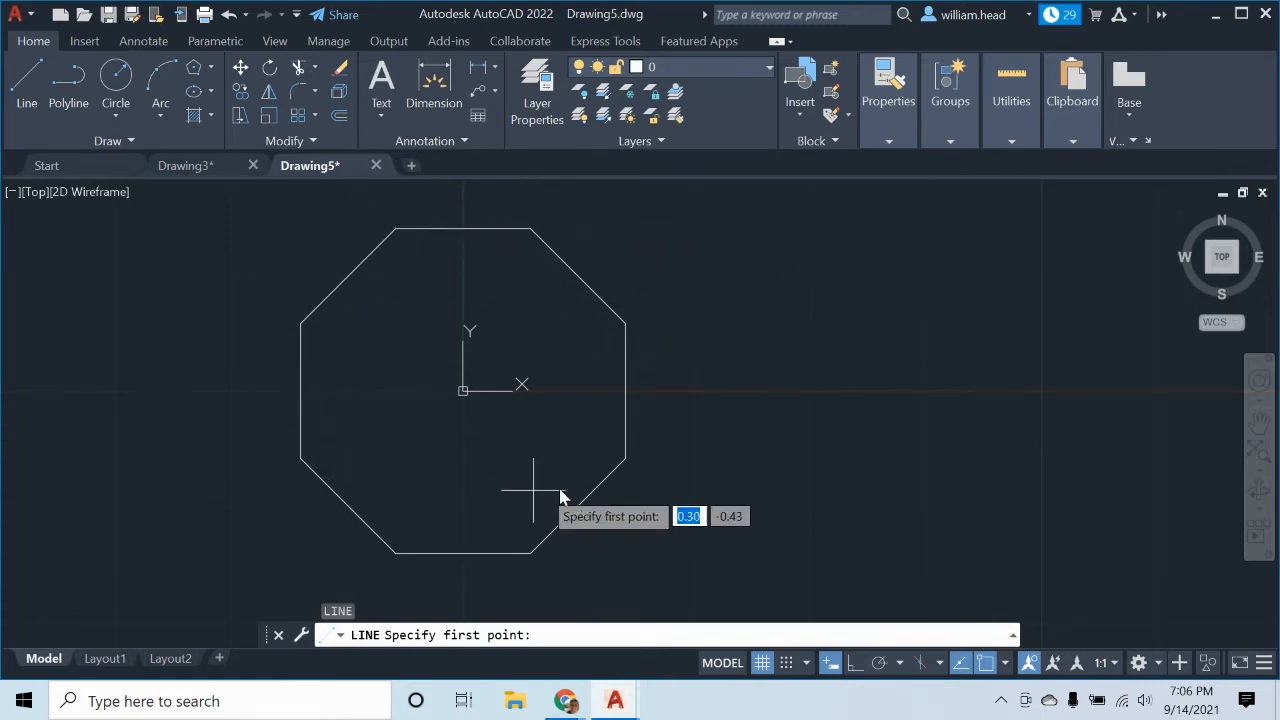
click(1005, 662)
click(1032, 583)
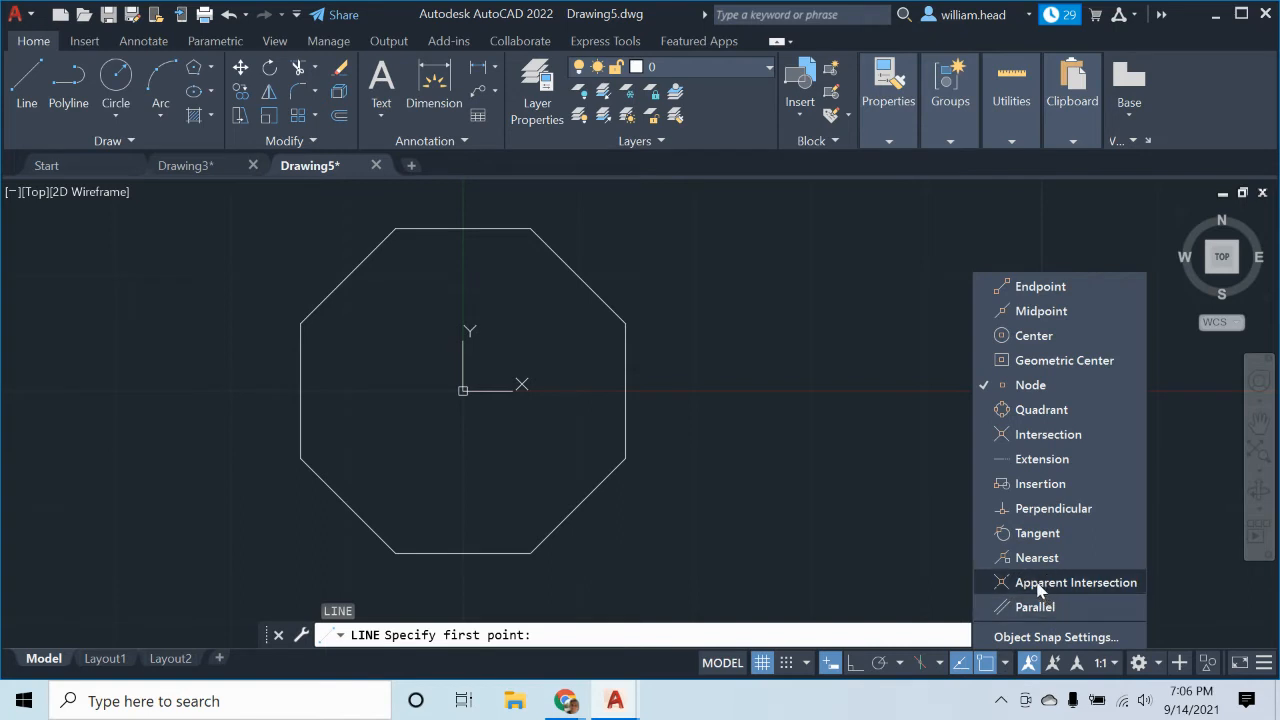
click(1037, 533)
click(1040, 508)
click(1037, 438)
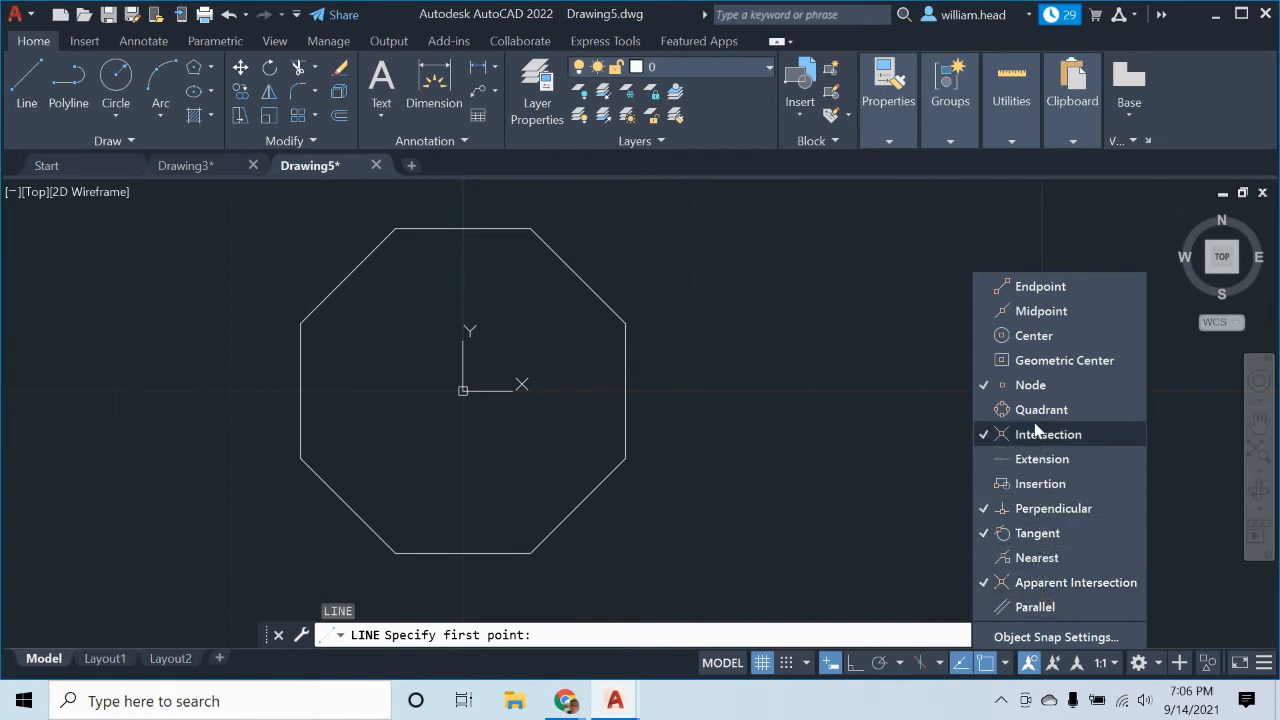
click(1040, 410)
click(1040, 360)
click(1036, 336)
click(1038, 311)
click(1037, 287)
click(838, 425)
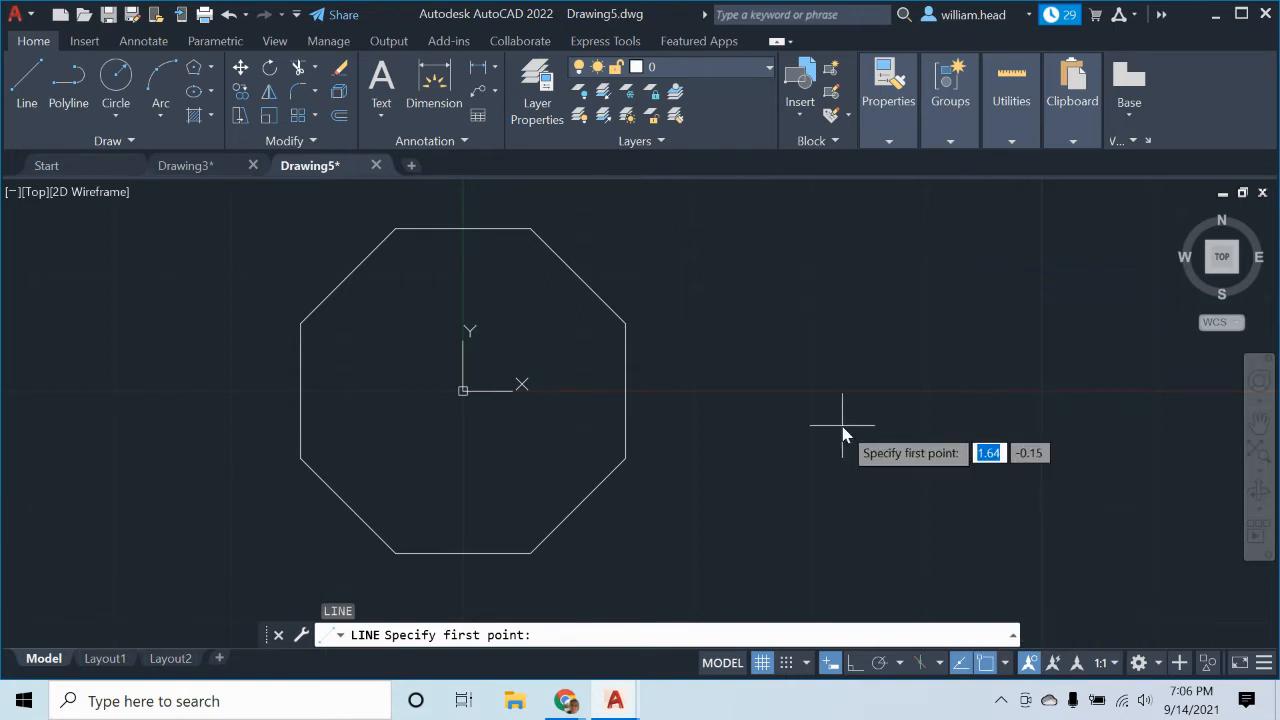
Draw a horizontal line from the right side's upper vertex inward to below the top side's right vertex, then a vertical line up to that vertex
click(625, 323)
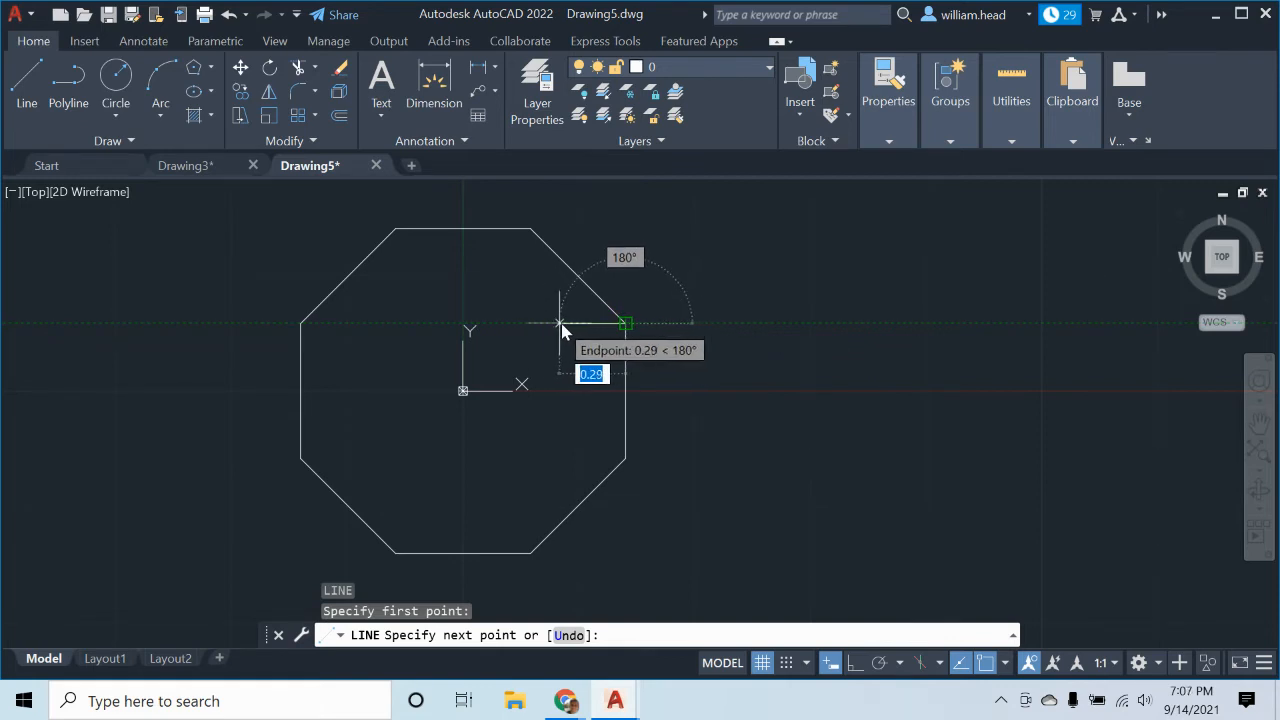
scroll(562, 325, up, 2)
scroll(563, 324, down, 2)
scroll(562, 295, up, 2)
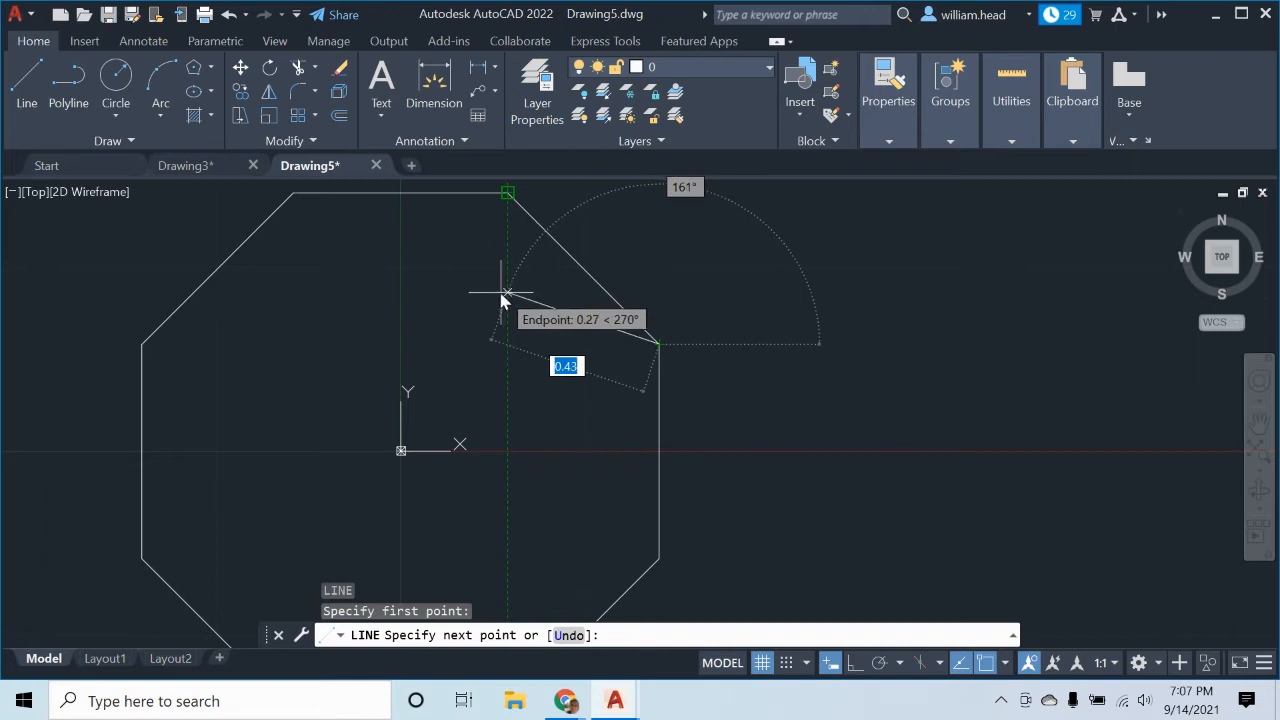
click(506, 346)
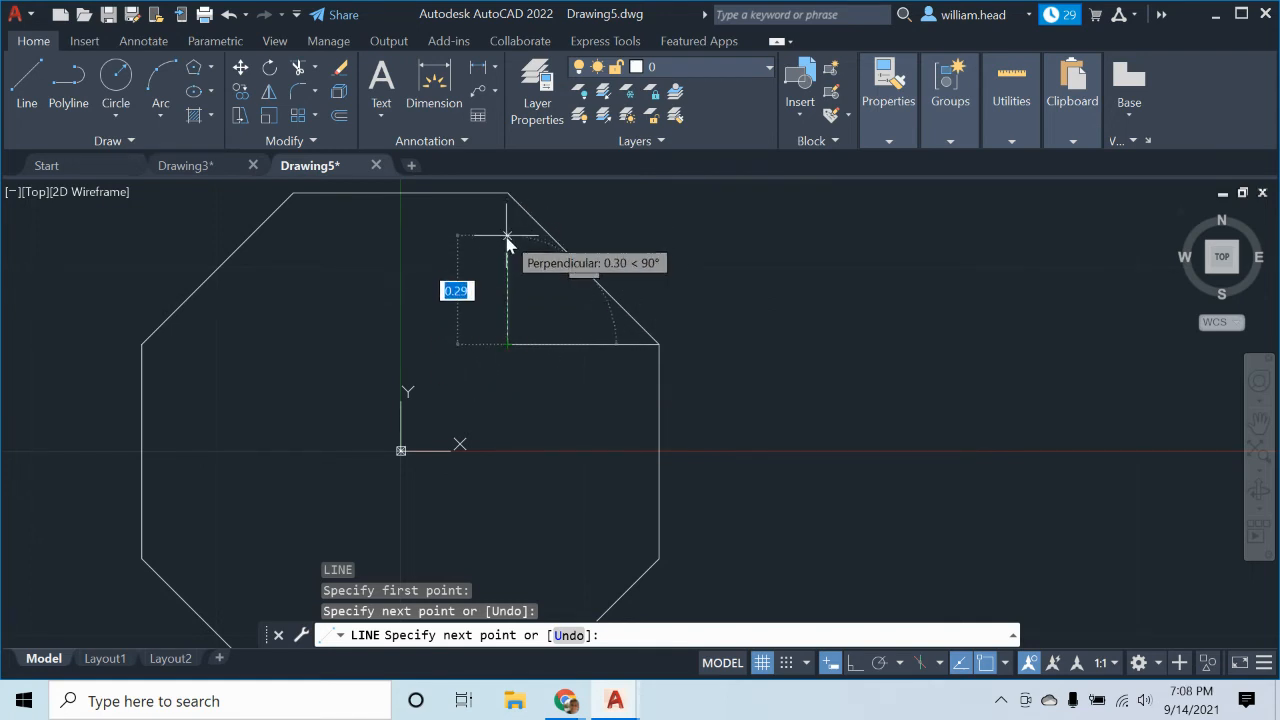
click(508, 193)
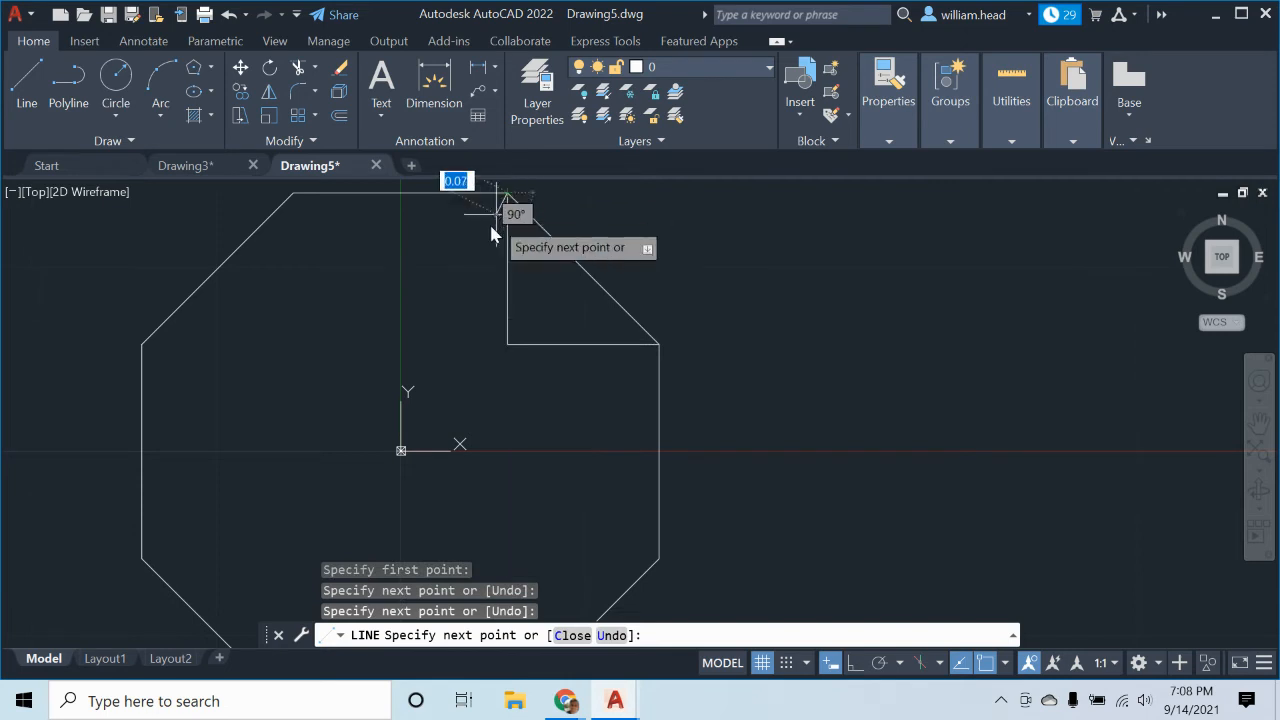
key(Escape)
scroll(843, 403, down, 2)
middle_drag(863, 377, 863, 330)
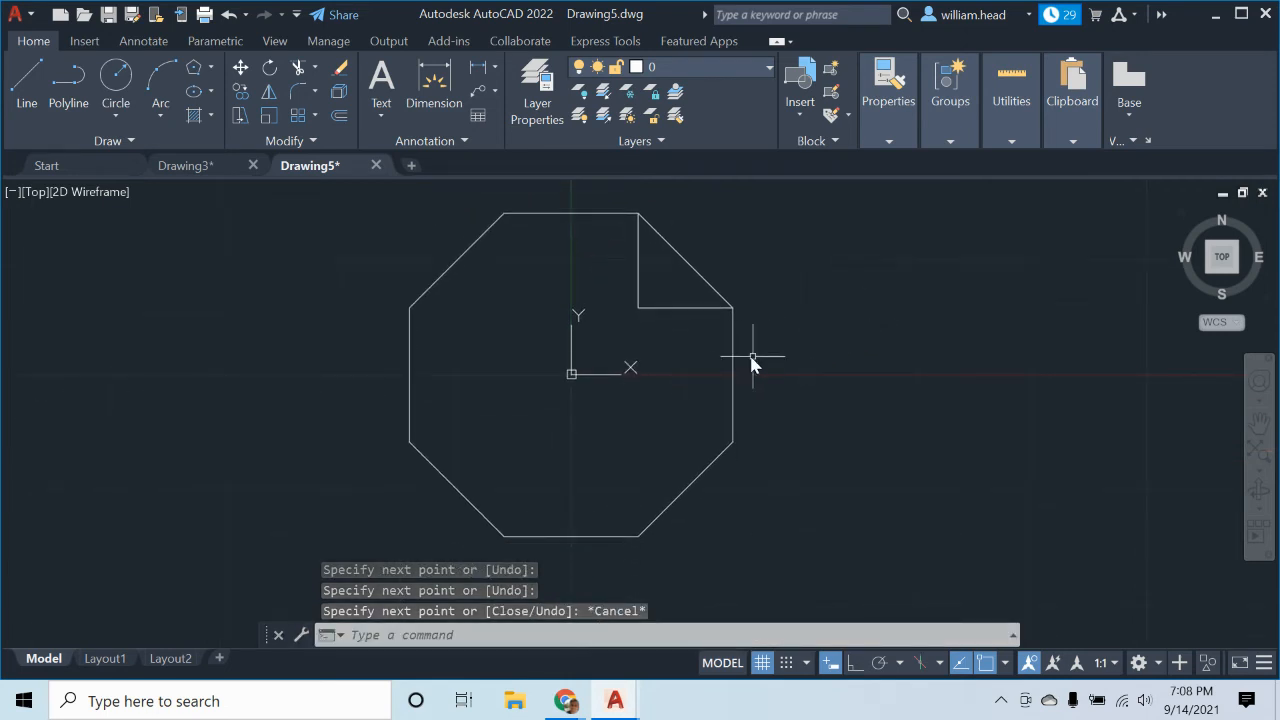
Try to draw a horizontal line inward from the left side's upper vertex and a vertical line up to the top side's left vertex
click(31, 74)
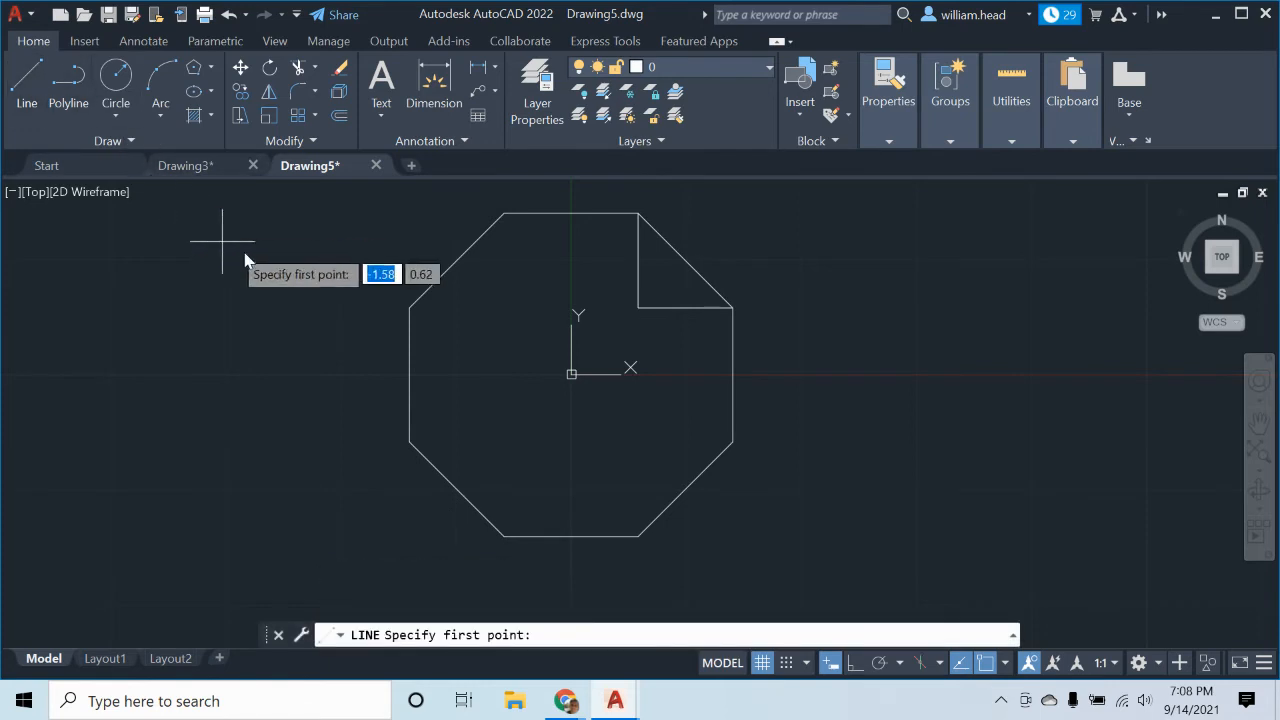
click(410, 308)
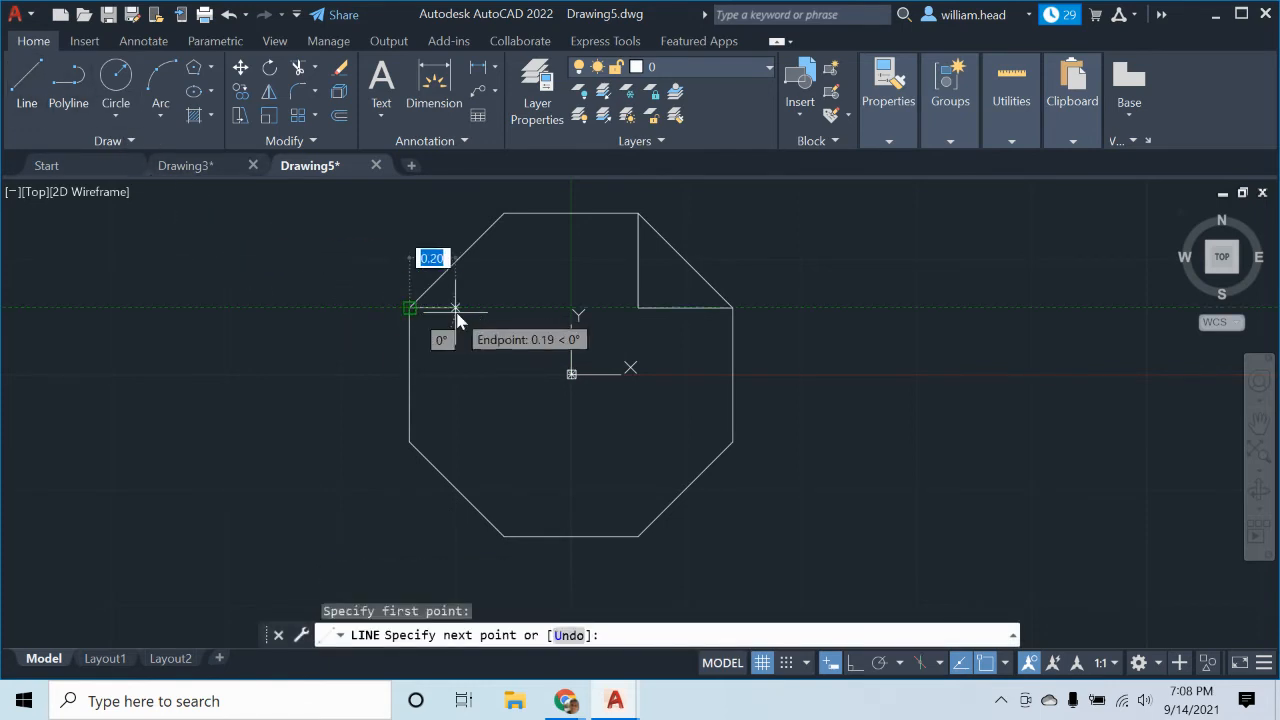
click(511, 308)
scroll(514, 229, up, 4)
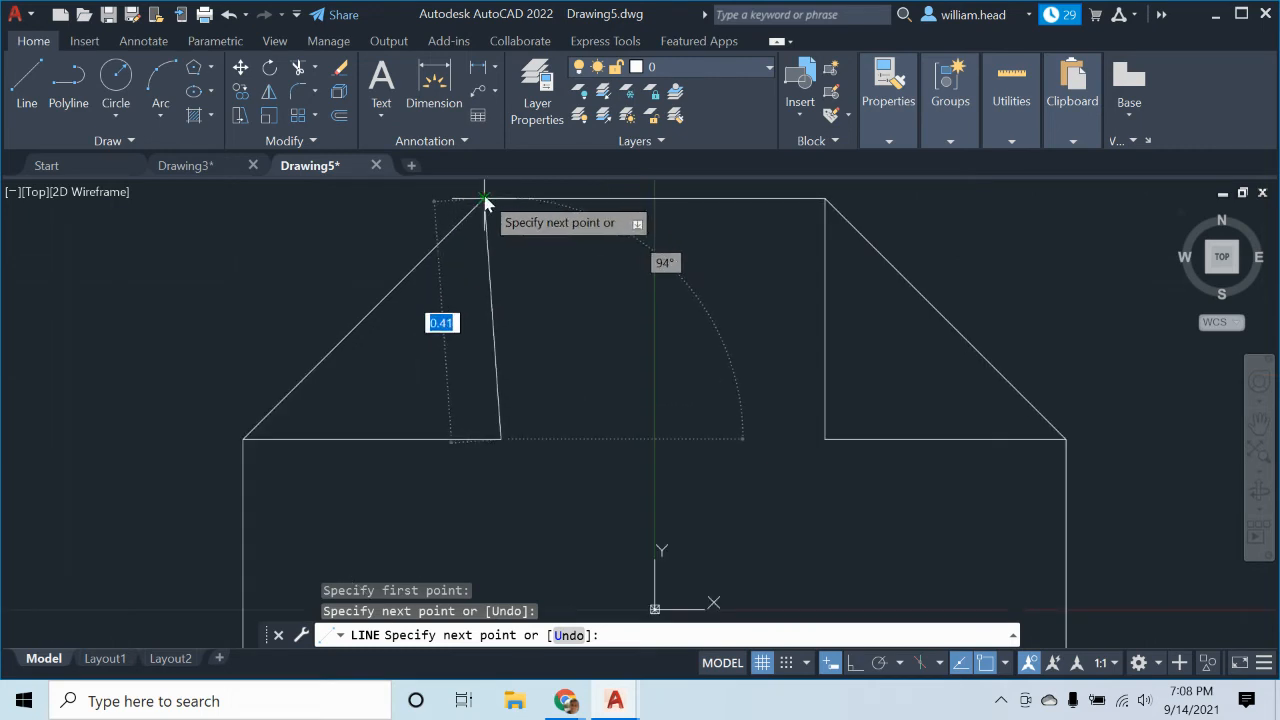
click(485, 201)
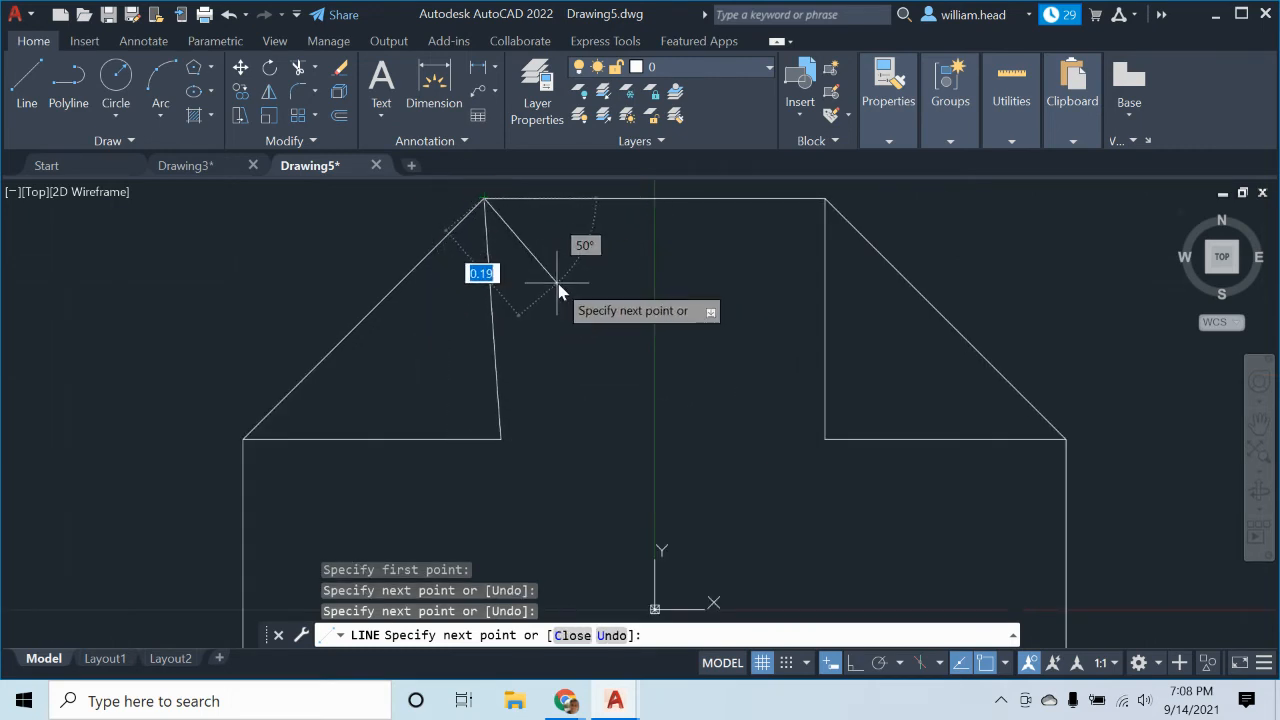
key(Escape)
Delete the slanted line and the horizontal line inside the octagon's upper-left corner
click(545, 345)
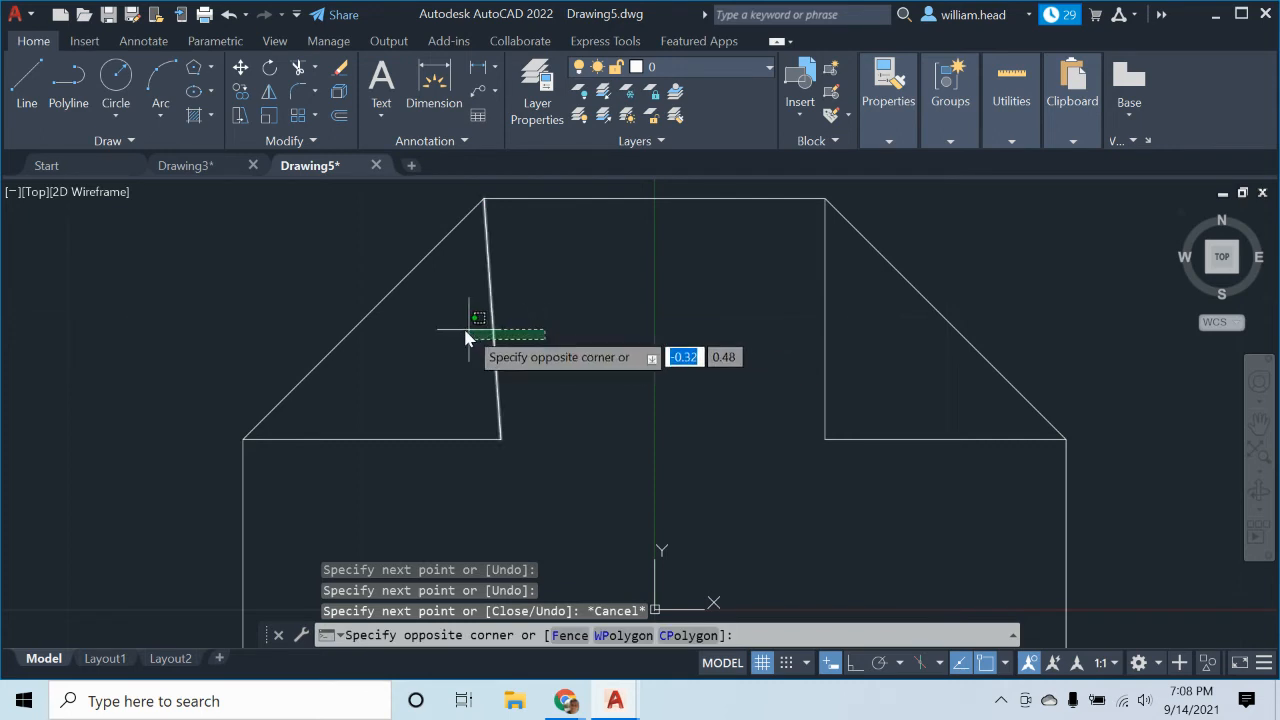
click(436, 341)
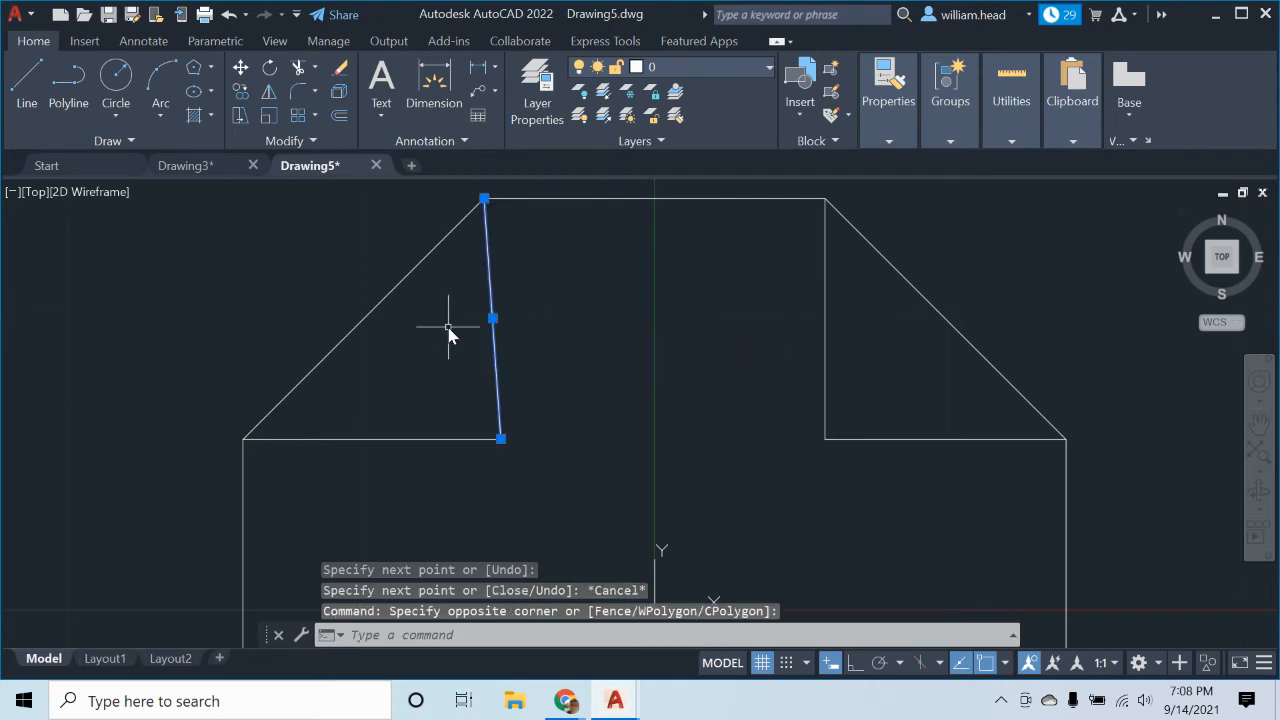
key(Delete)
click(446, 368)
click(379, 480)
key(Delete)
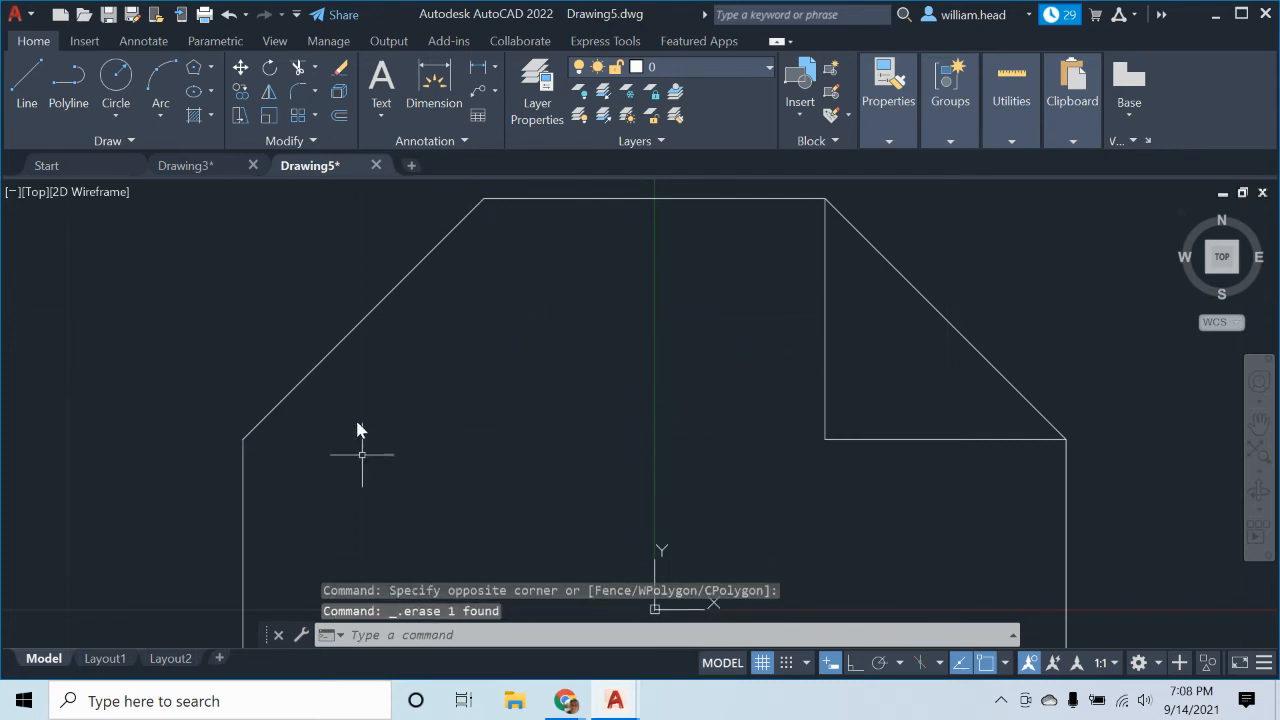
Draw a horizontal line from the left side's upper vertex to directly below the top side's left vertex, then a vertical line up to that vertex
click(18, 90)
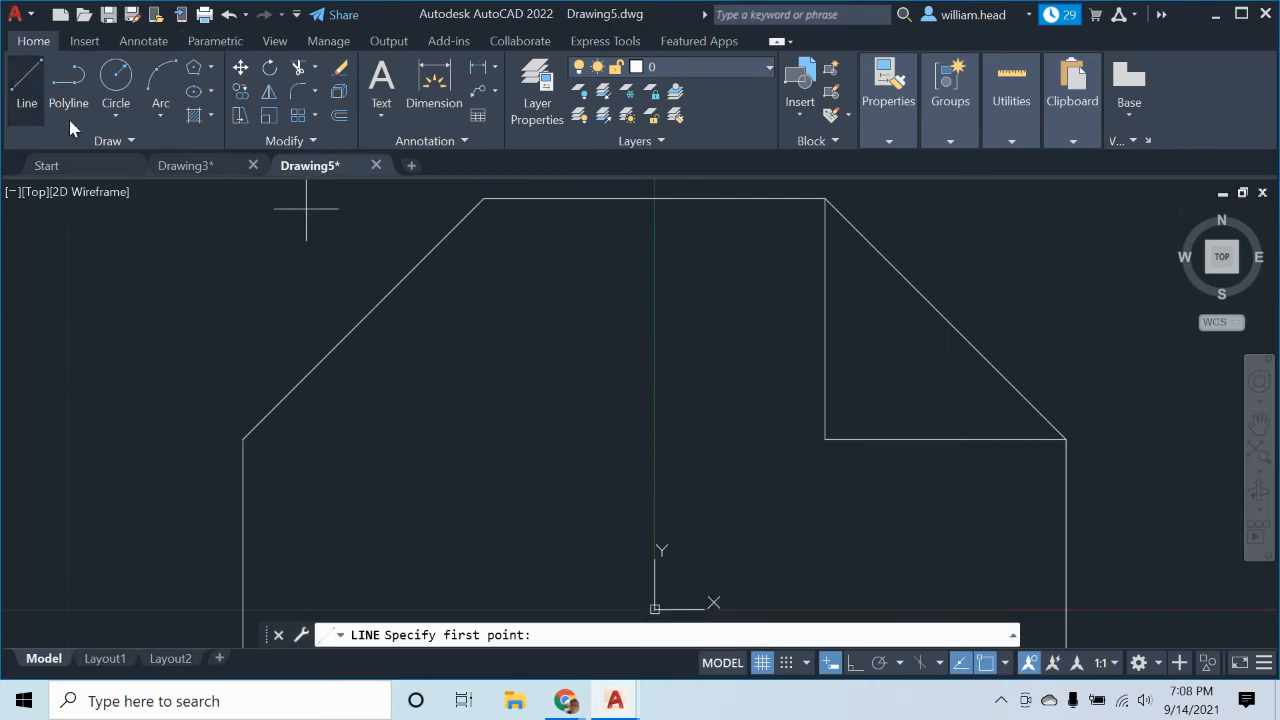
click(244, 439)
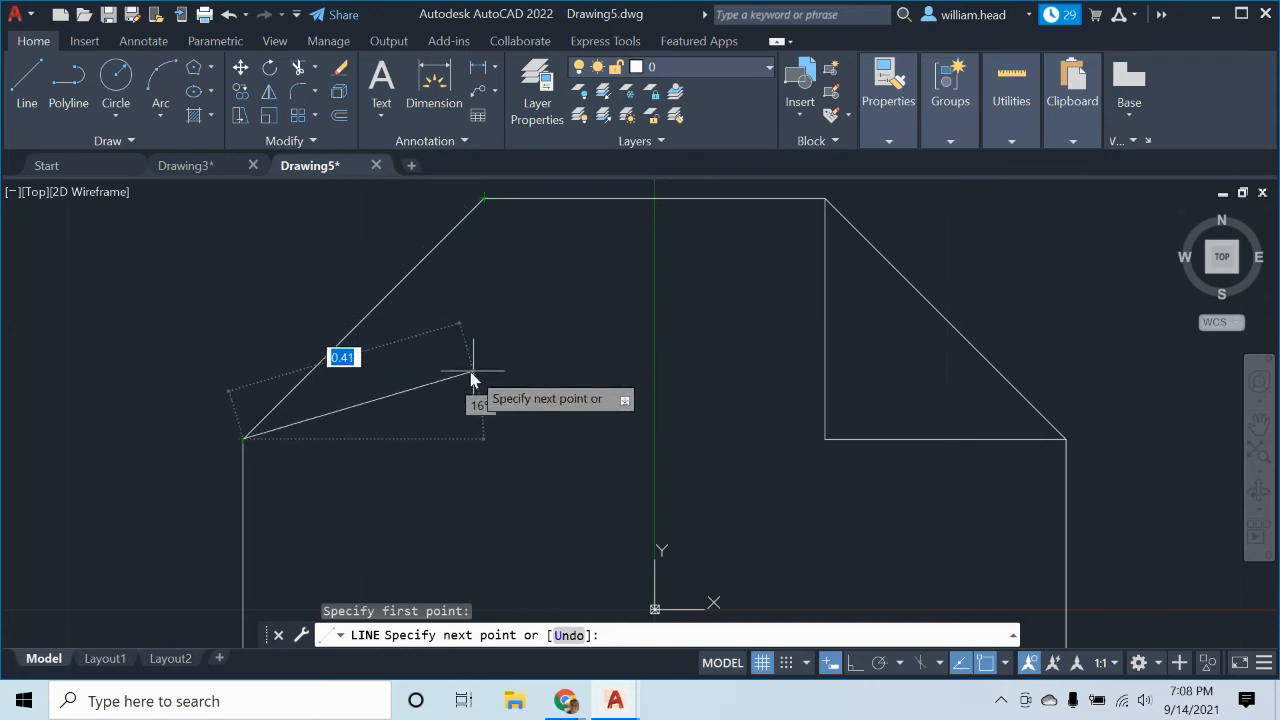
click(484, 438)
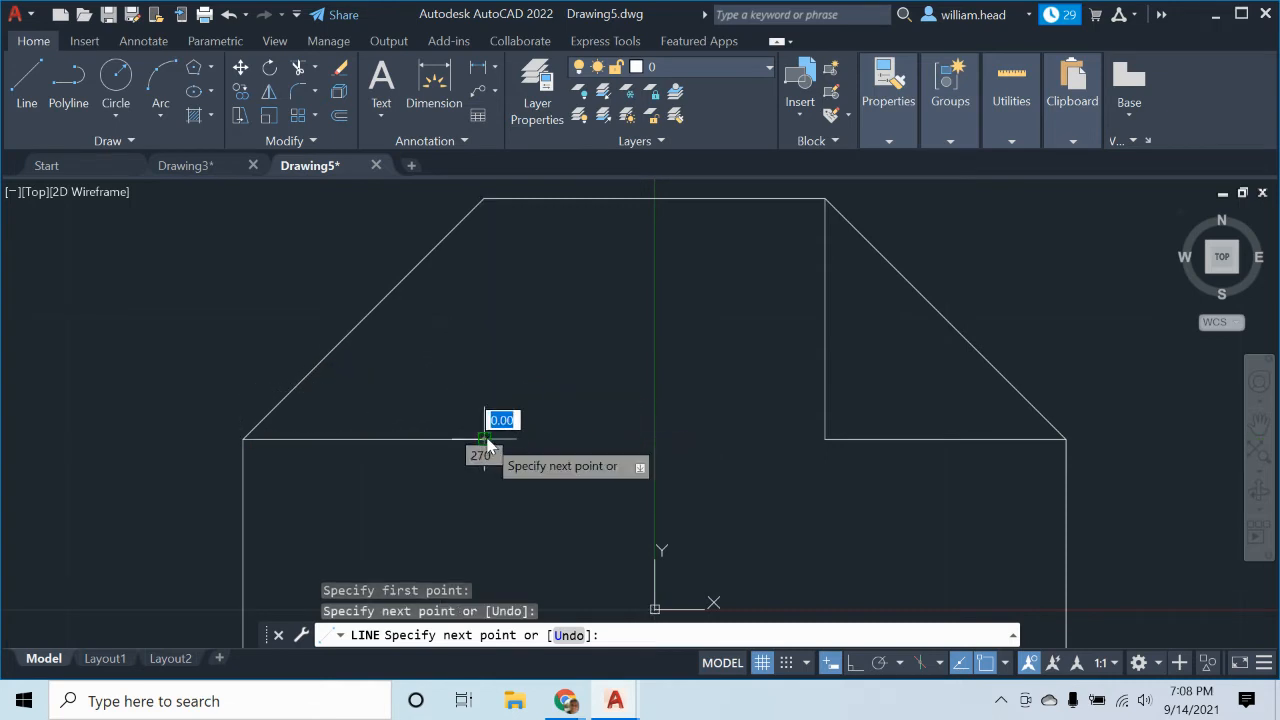
click(486, 202)
key(Escape)
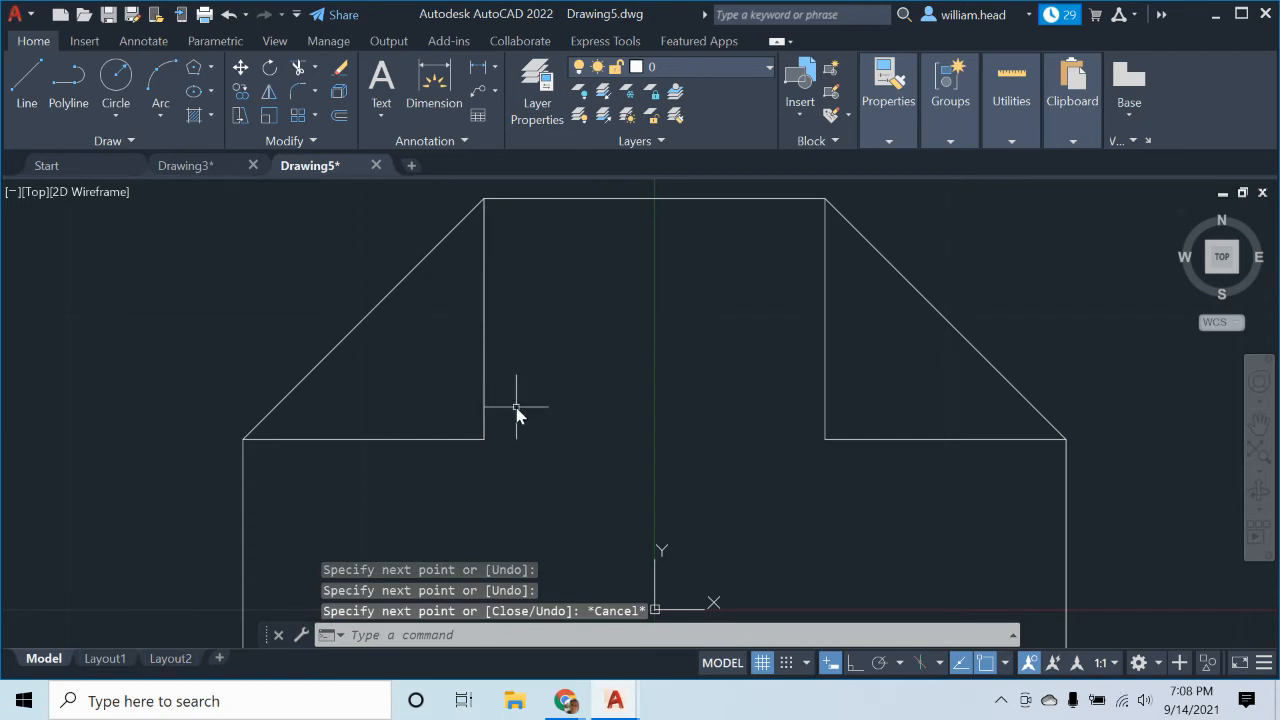
Using Midpoint tracking, draw stepped lines from the left side's upper vertex through the upper-left slanted side's midpoint to the top side's left vertex
scroll(516, 416, down, 2)
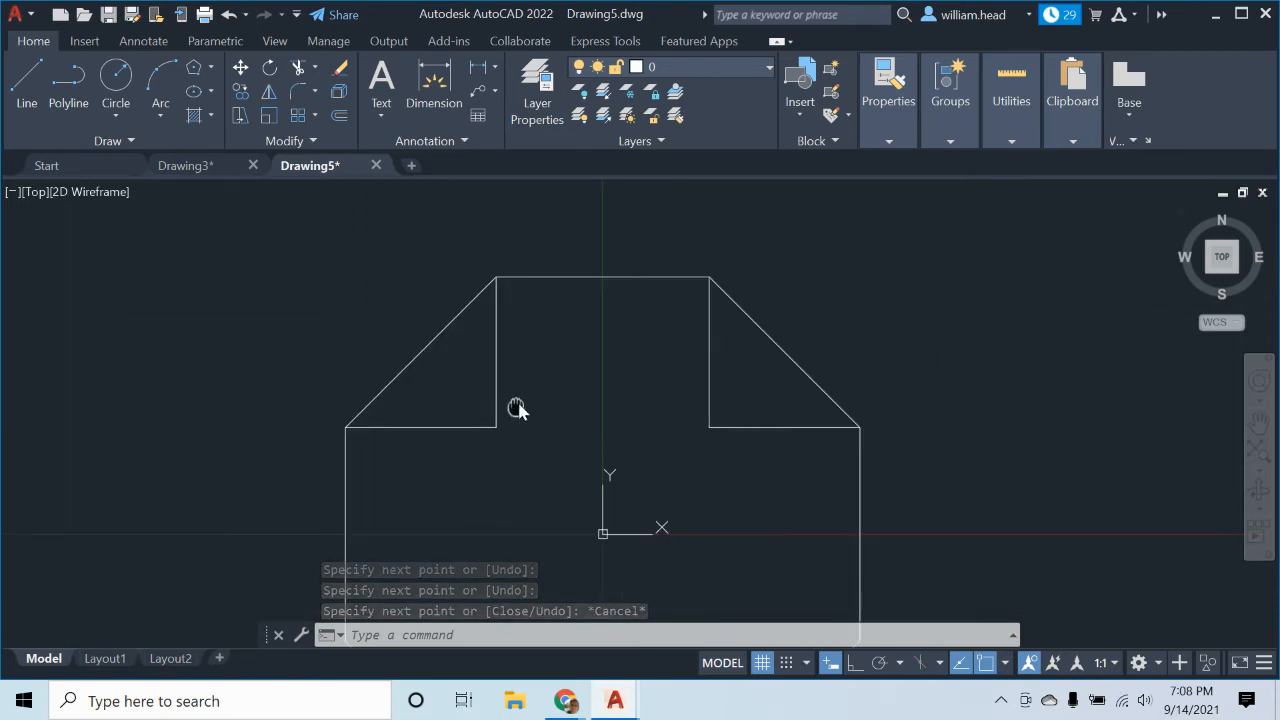
middle_drag(516, 410, 550, 362)
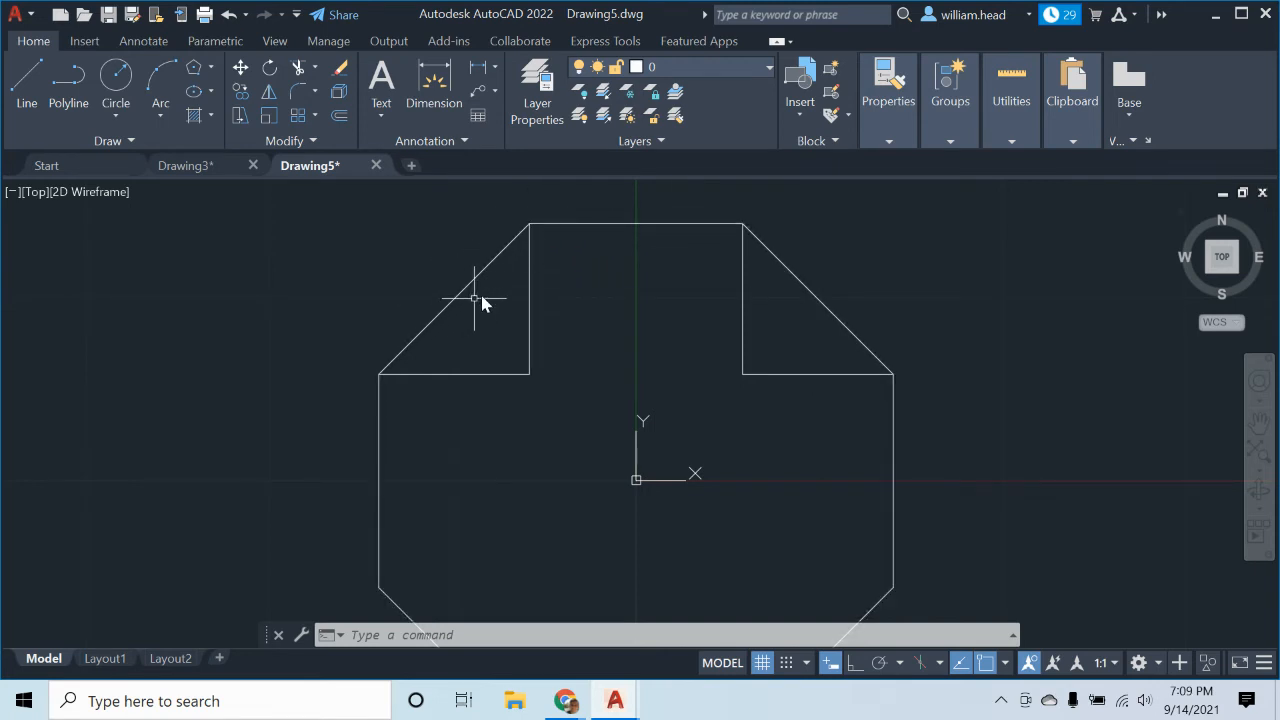
click(1005, 663)
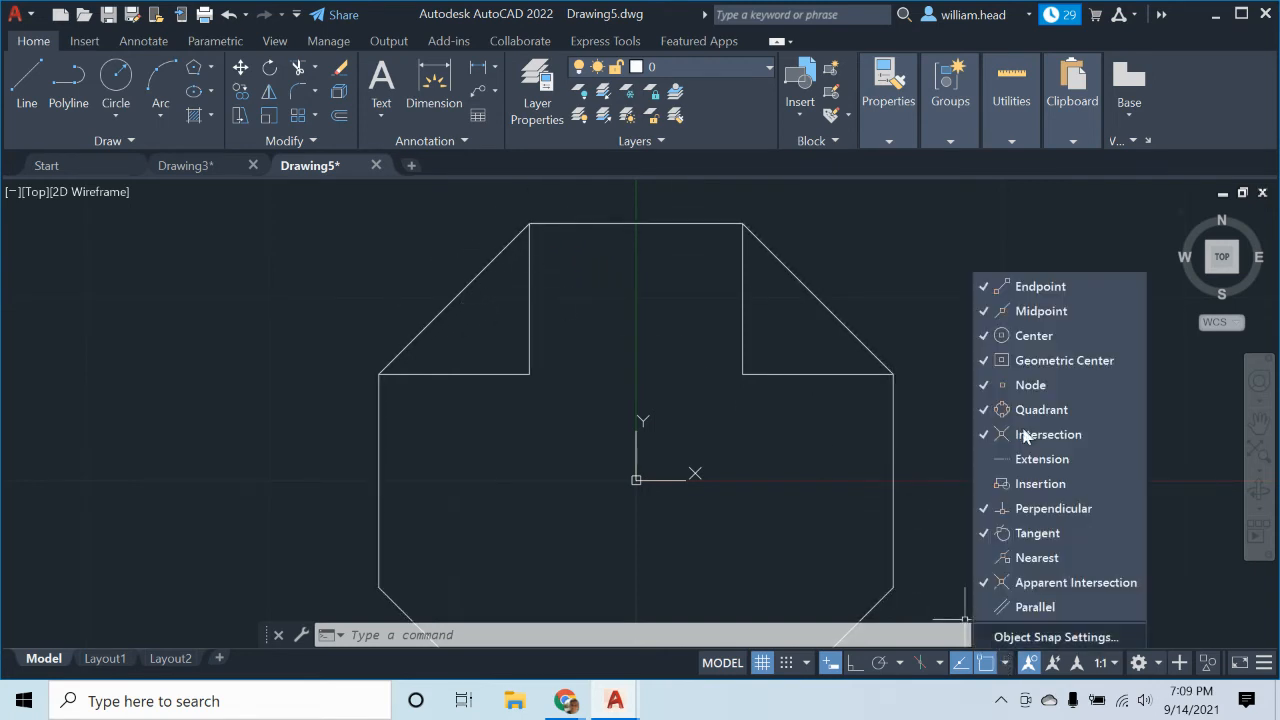
click(1018, 316)
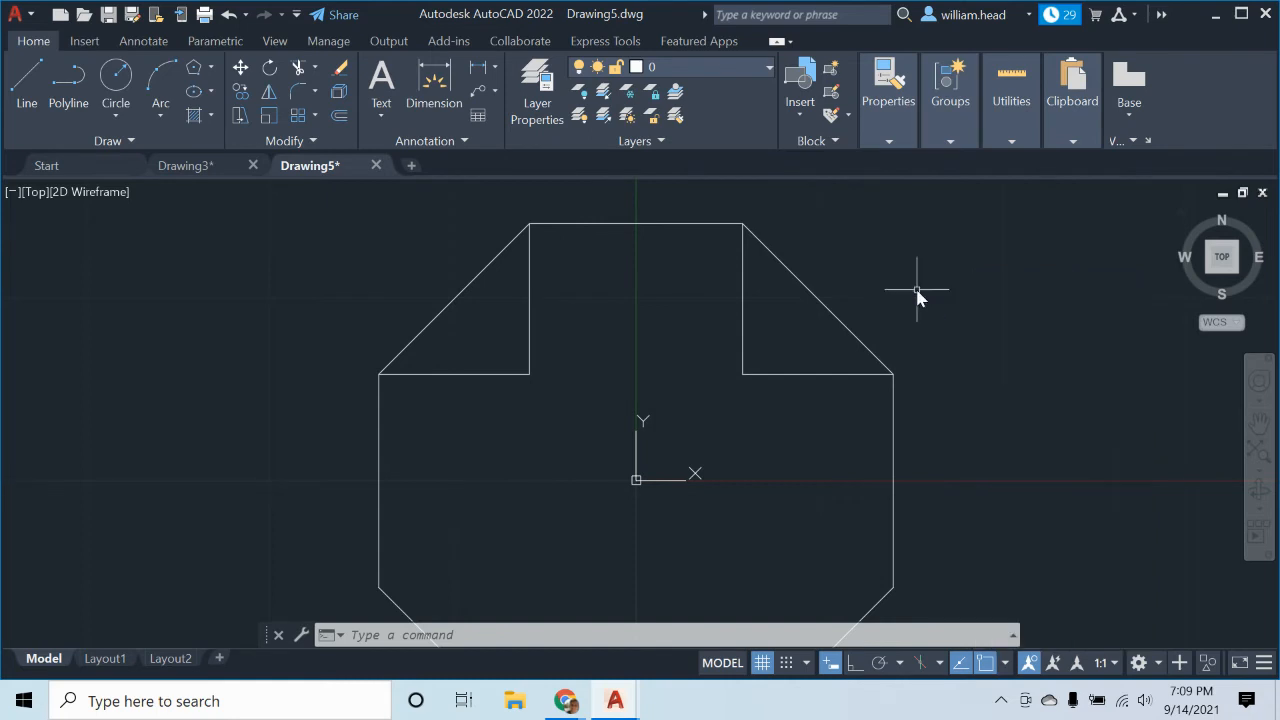
click(27, 85)
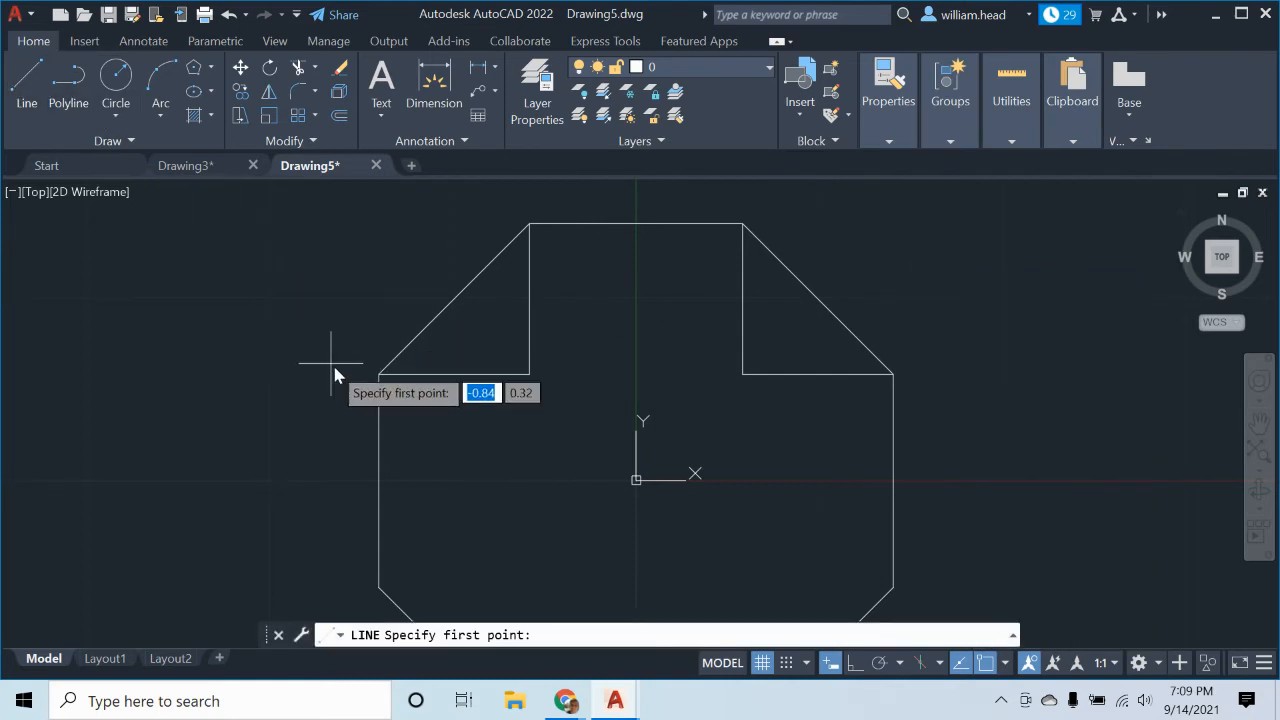
click(379, 374)
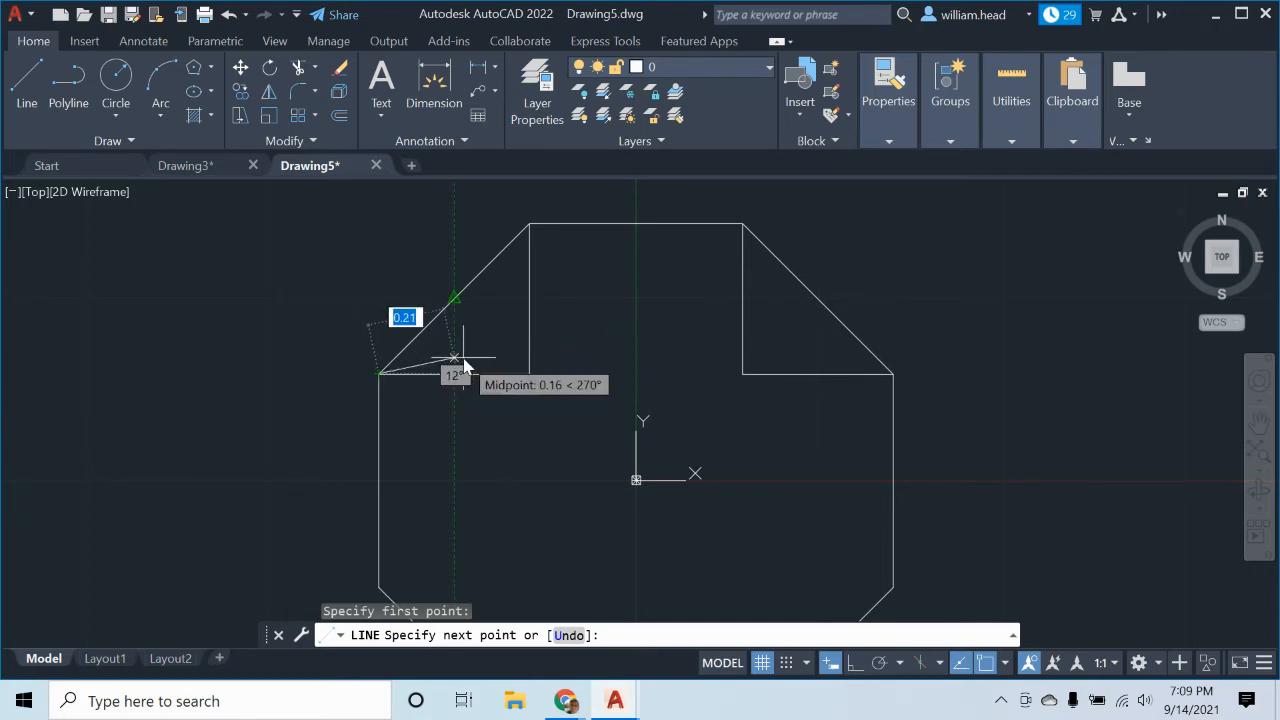
click(455, 374)
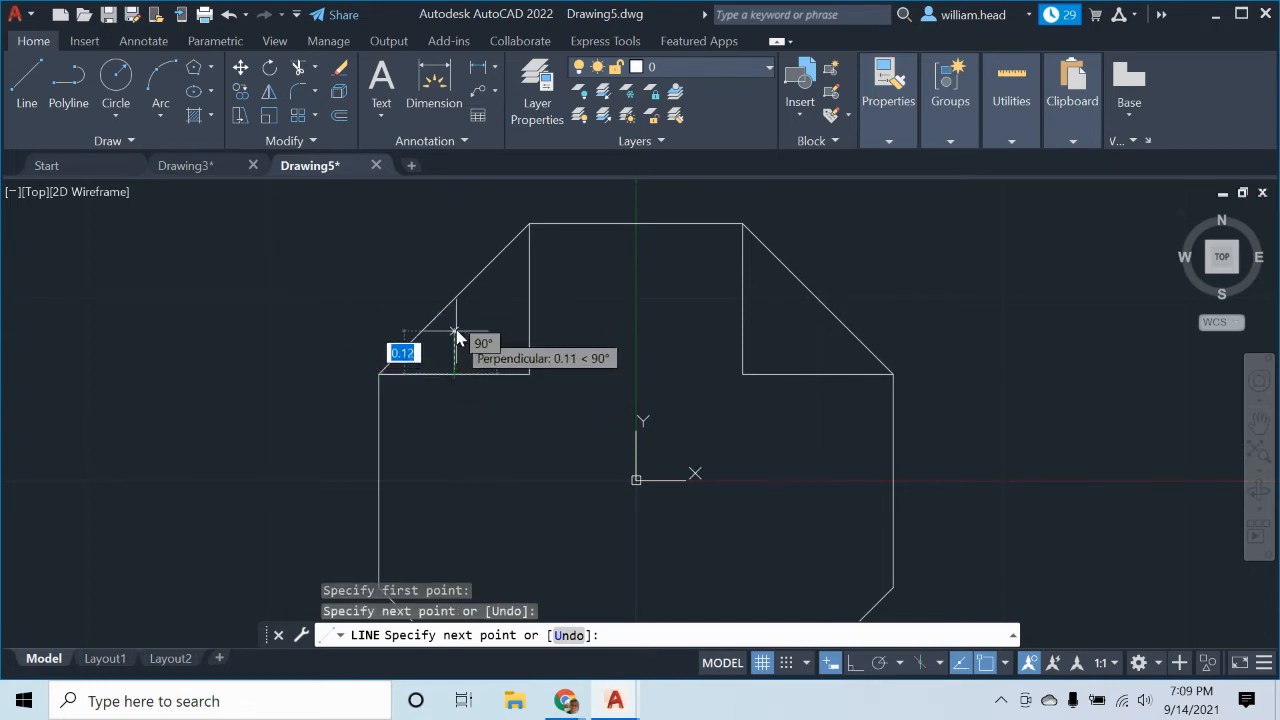
click(455, 298)
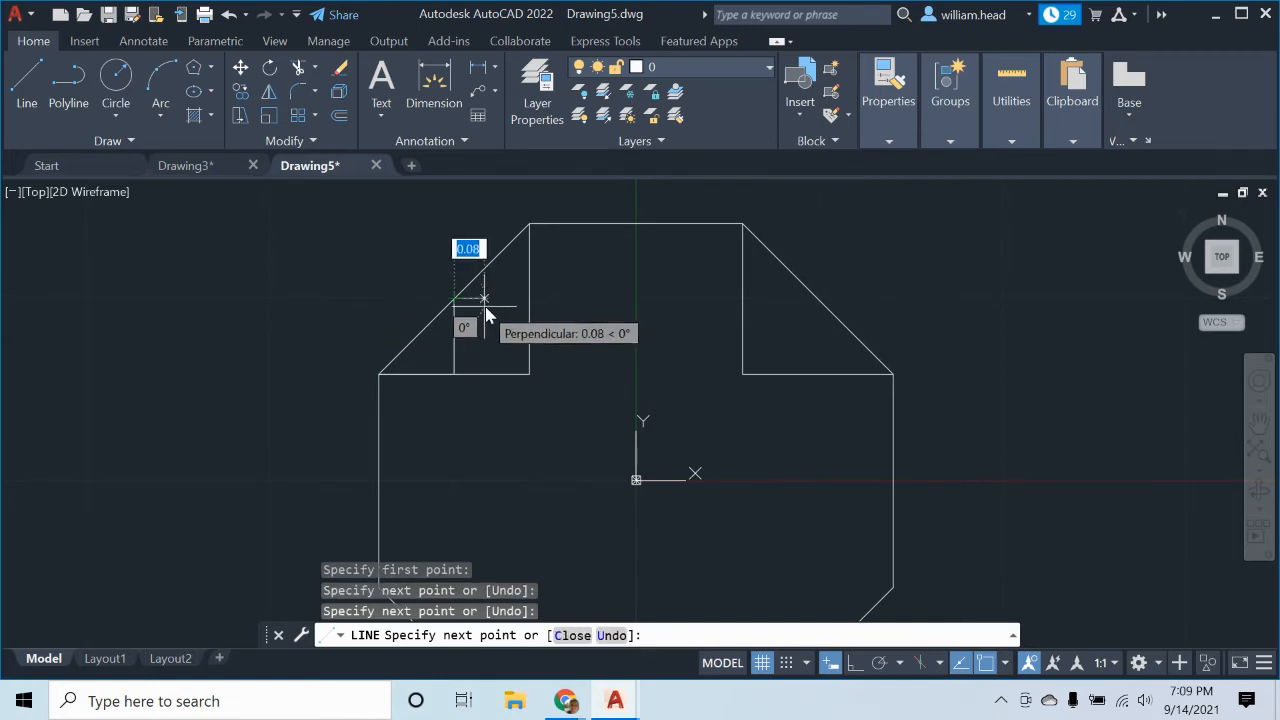
click(529, 298)
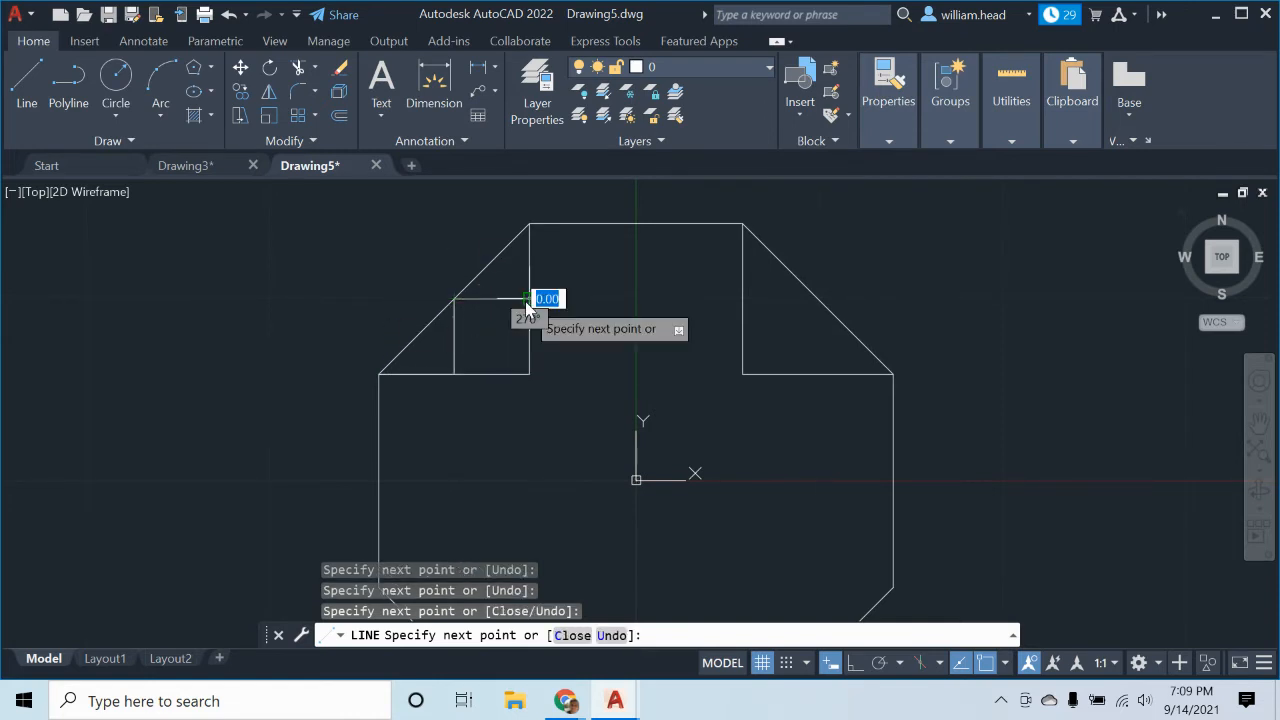
click(528, 226)
key(Escape)
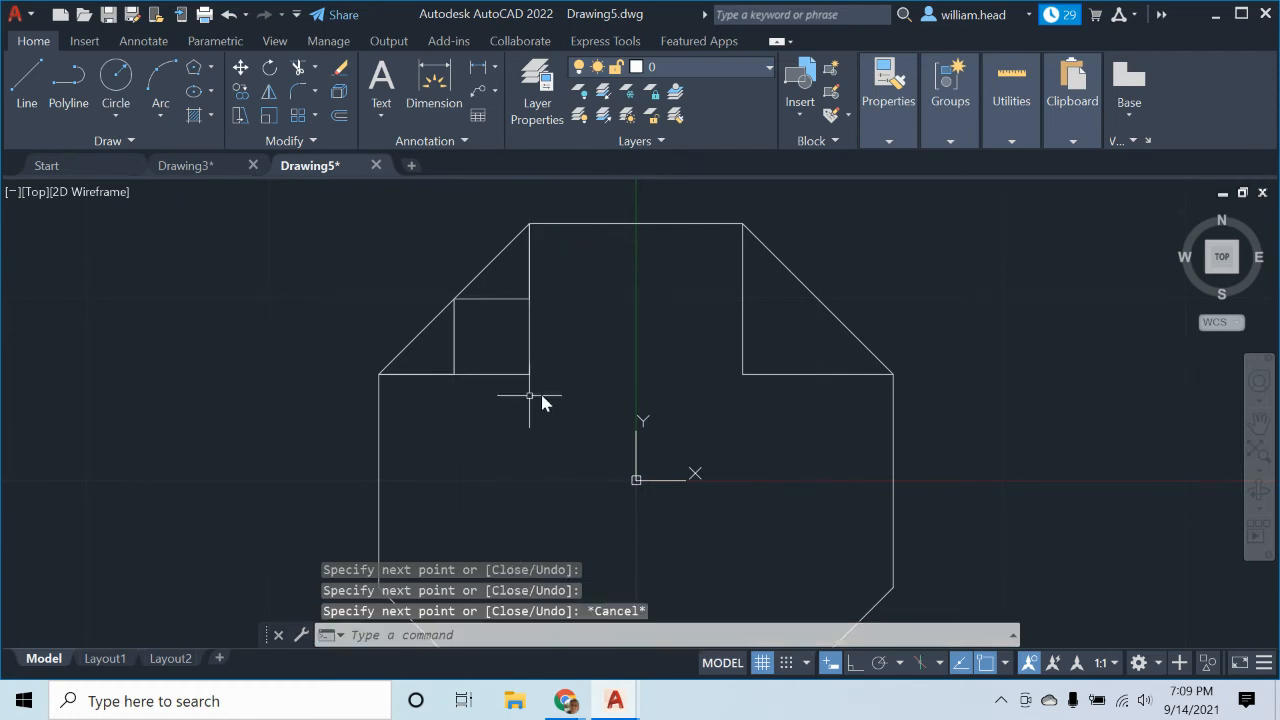
Draw a horizontal line from the right side's midpoint inward to below the upper-right inner corner, then a vertical line up to that corner
mouse_move(611, 397)
middle_down()
mouse_move(557, 340)
mouse_move(556, 363)
mouse_move(561, 343)
middle_up()
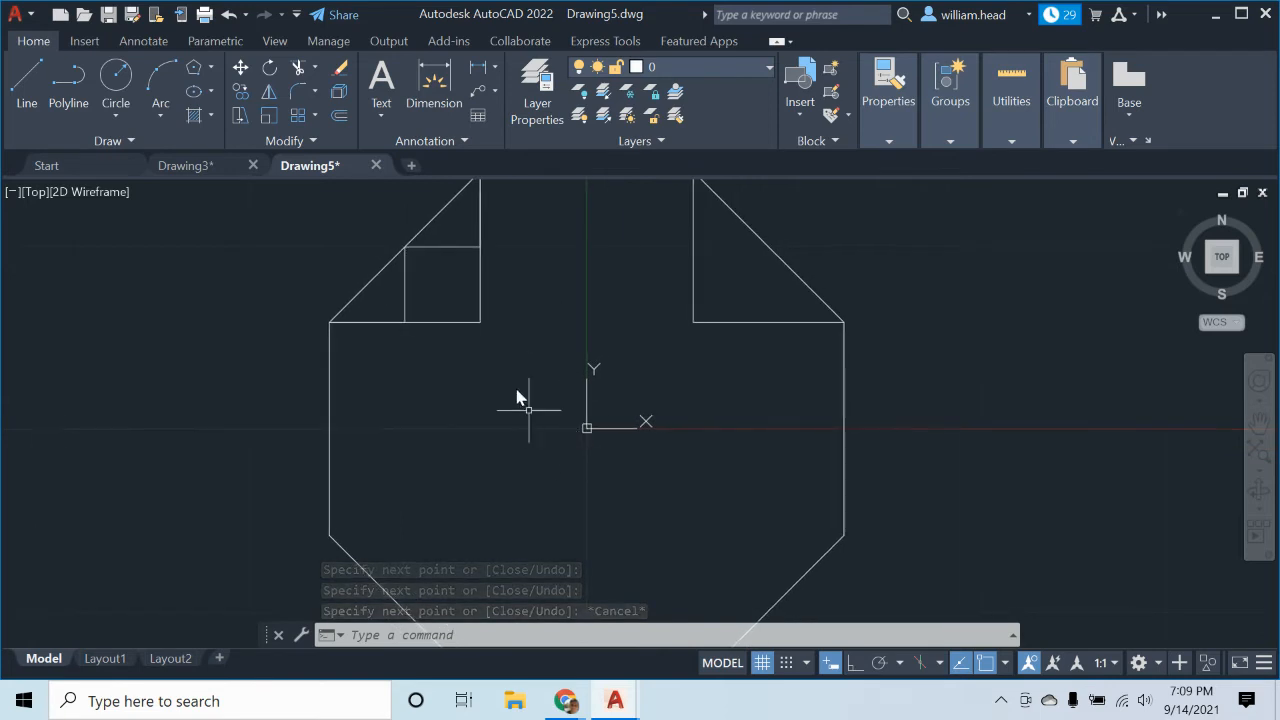
click(24, 80)
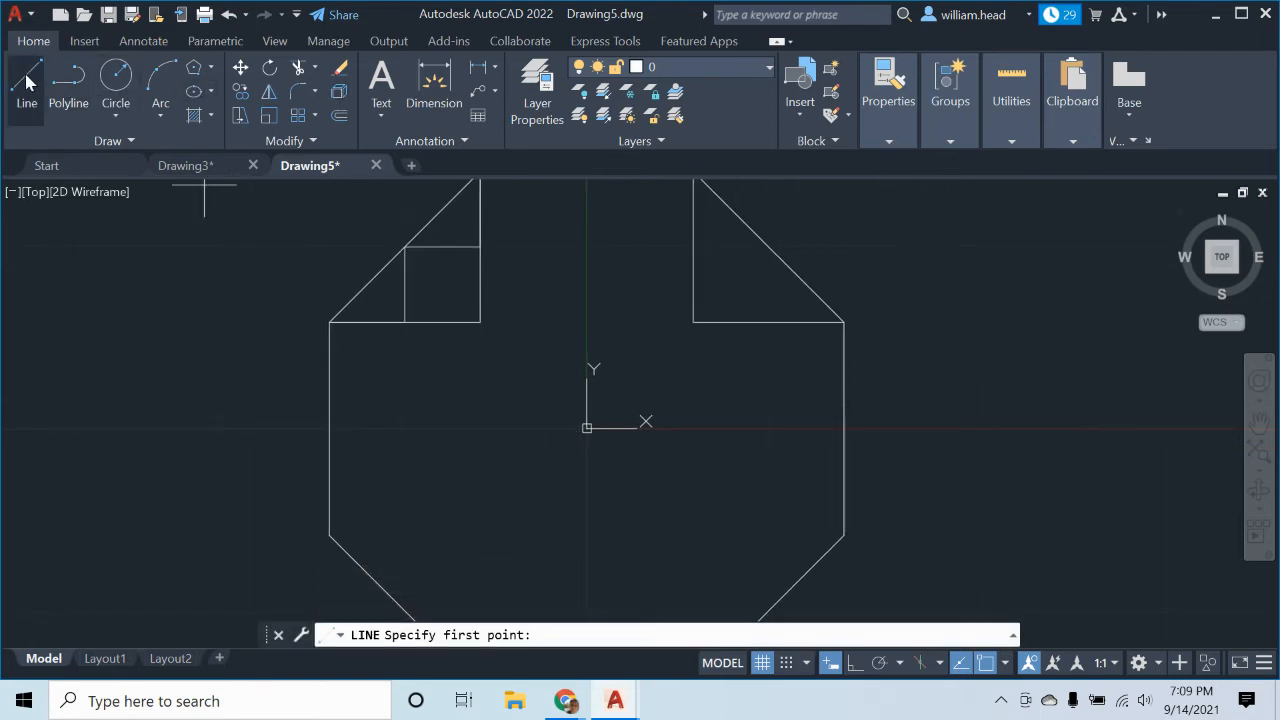
click(845, 430)
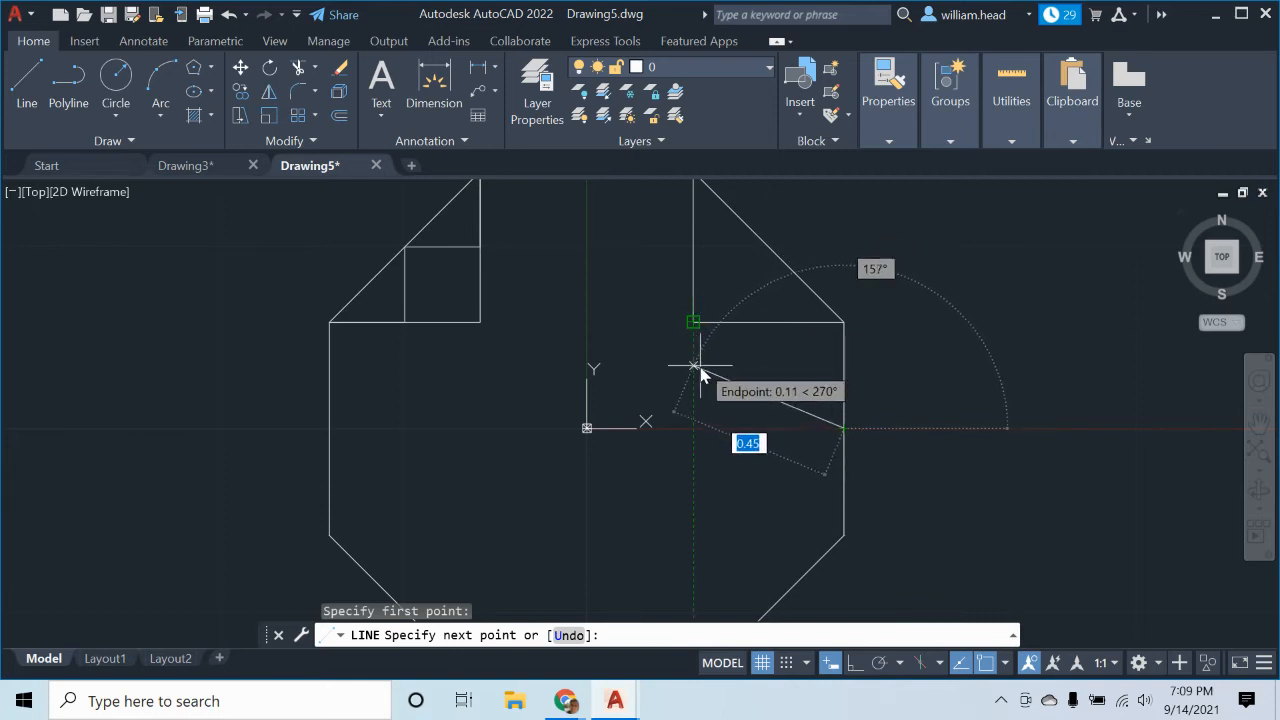
click(694, 428)
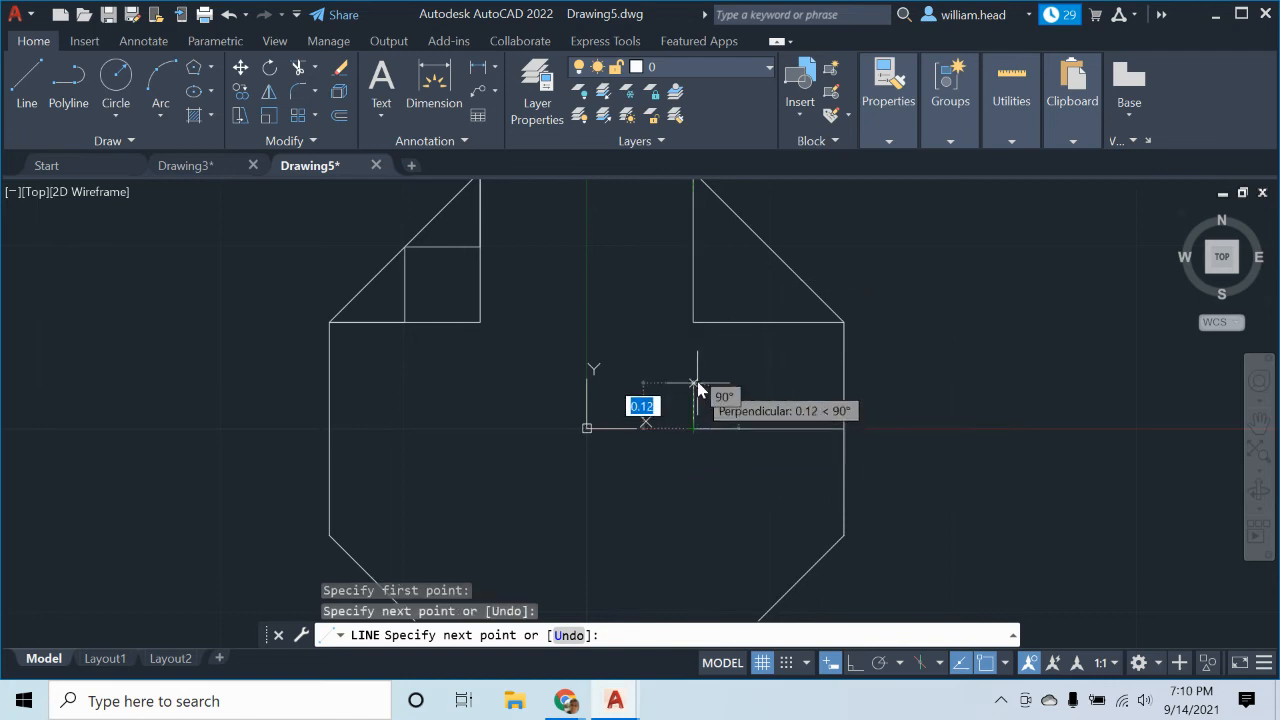
click(695, 322)
key(Escape)
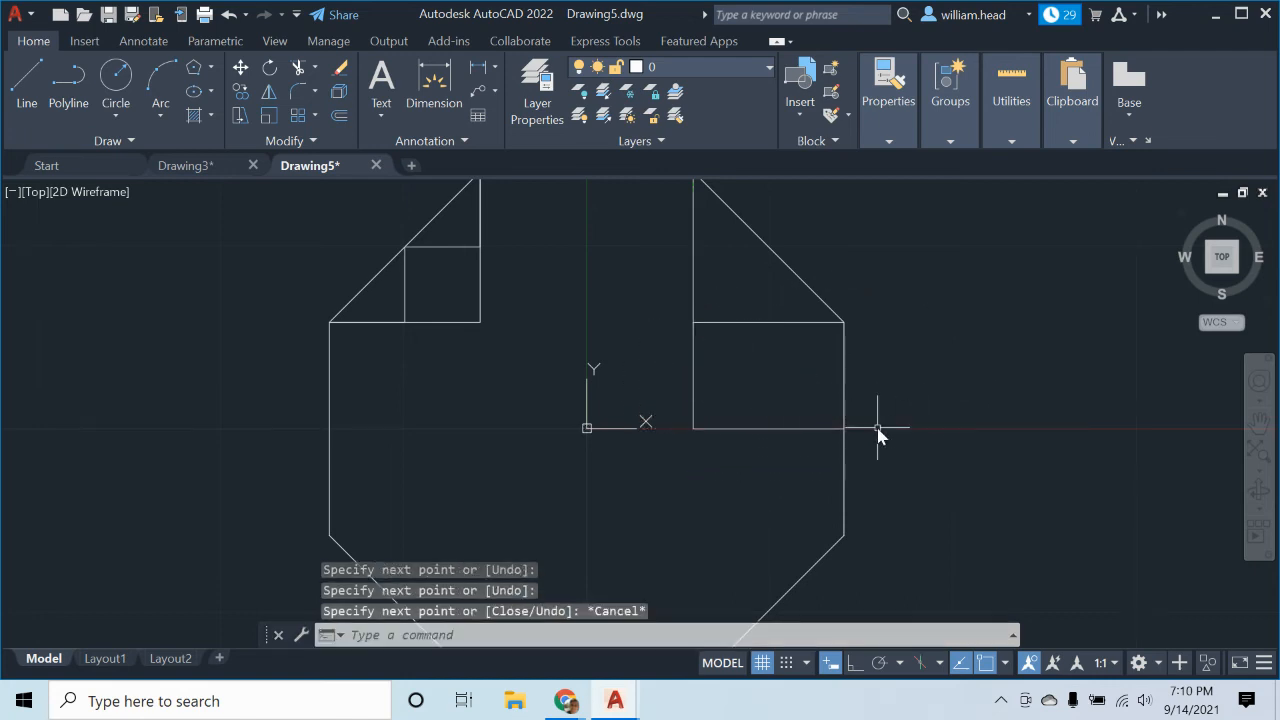
Draw a horizontal line from the octagon's left side midpoint inward, ending directly below the upper-left inner corner
scroll(812, 400, down, 3)
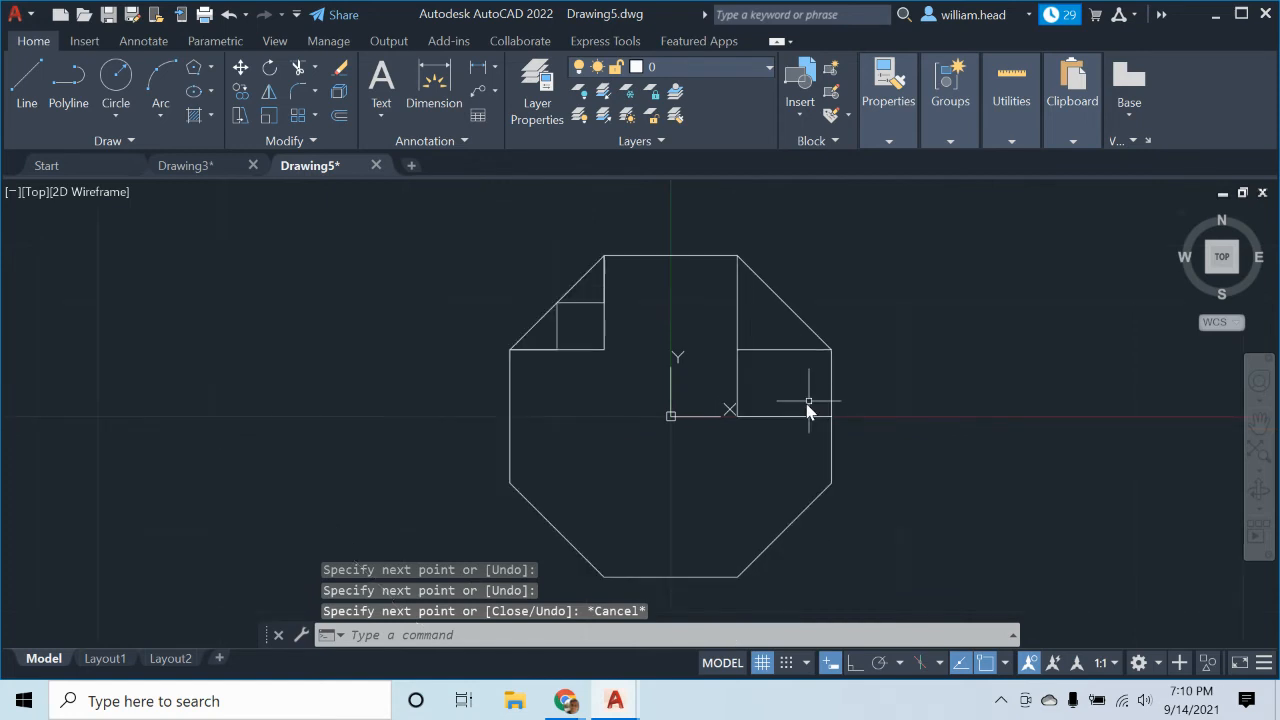
scroll(706, 440, up, 1)
scroll(650, 432, up, 1)
scroll(603, 423, down, 1)
click(26, 86)
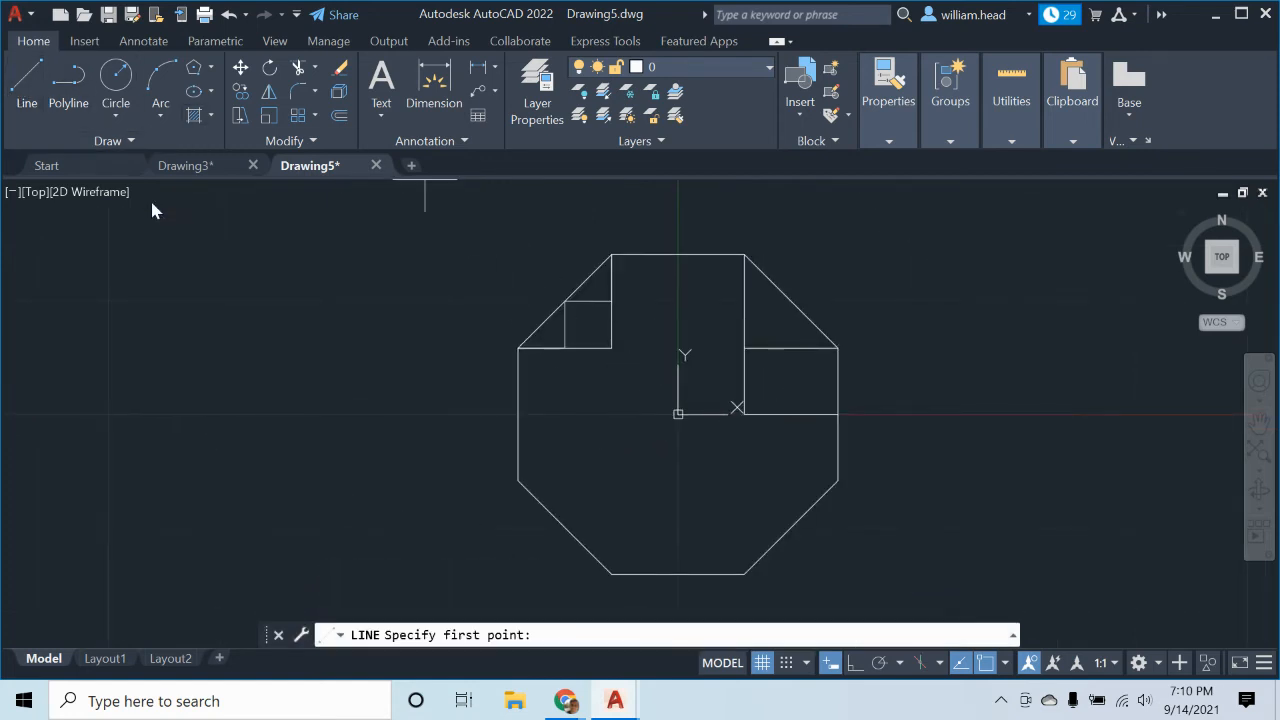
click(522, 423)
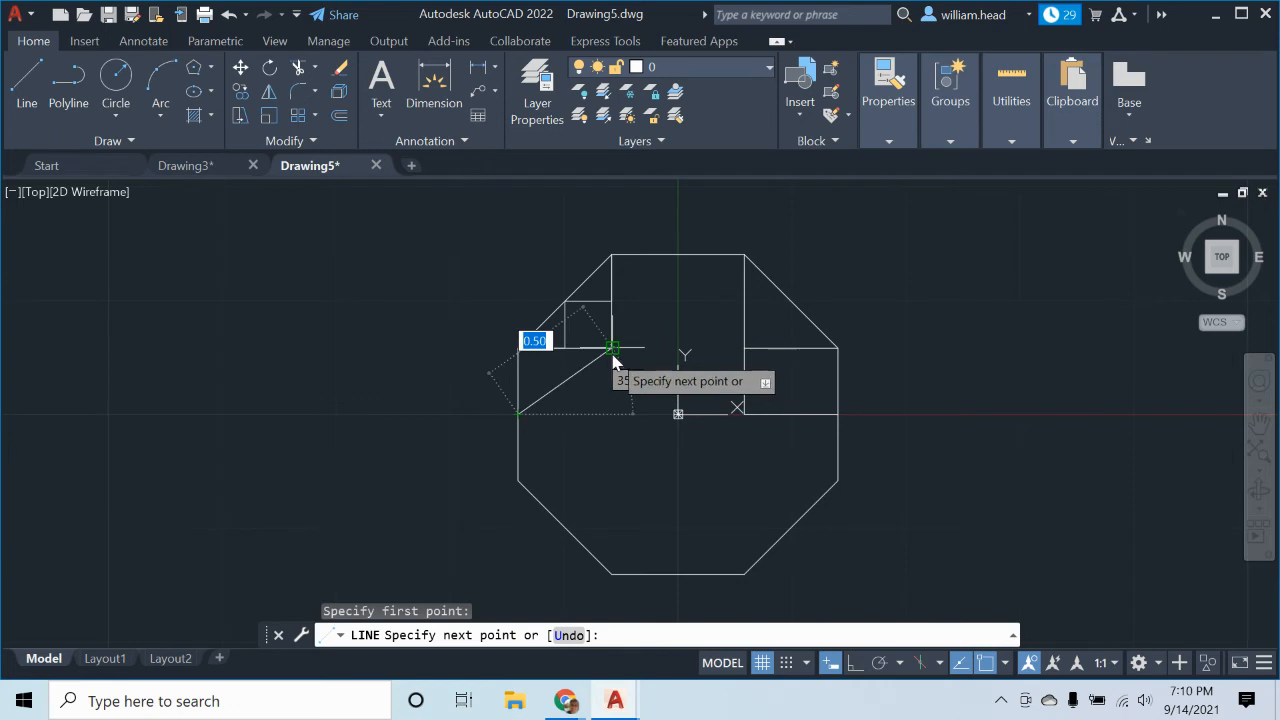
scroll(613, 360, up, 4)
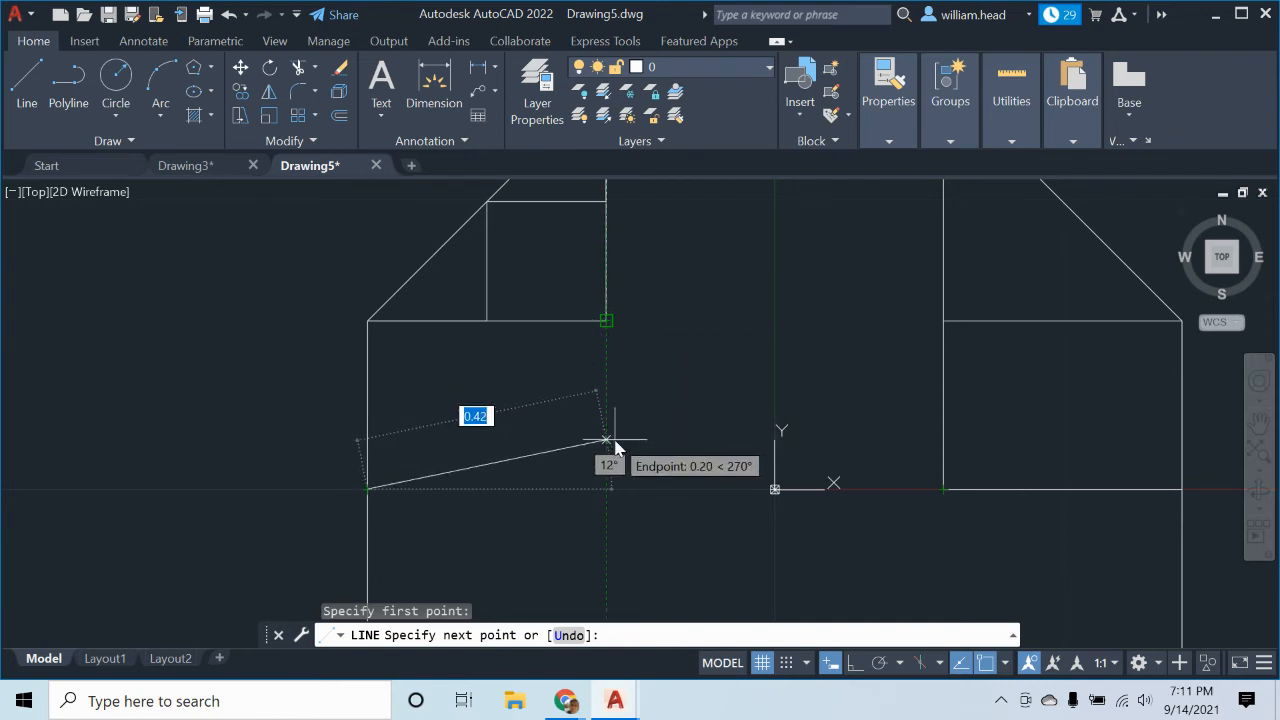
click(606, 489)
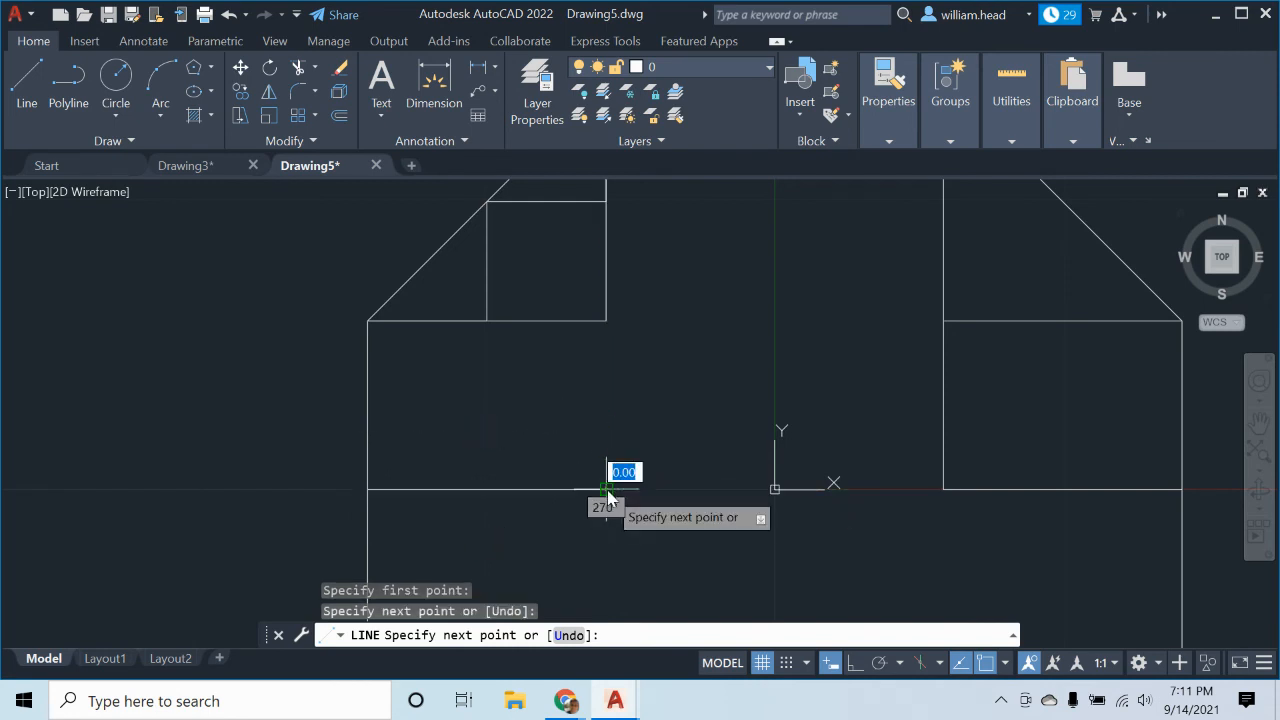
key(Escape)
middle_drag(612, 430, 531, 306)
scroll(531, 306, down, 4)
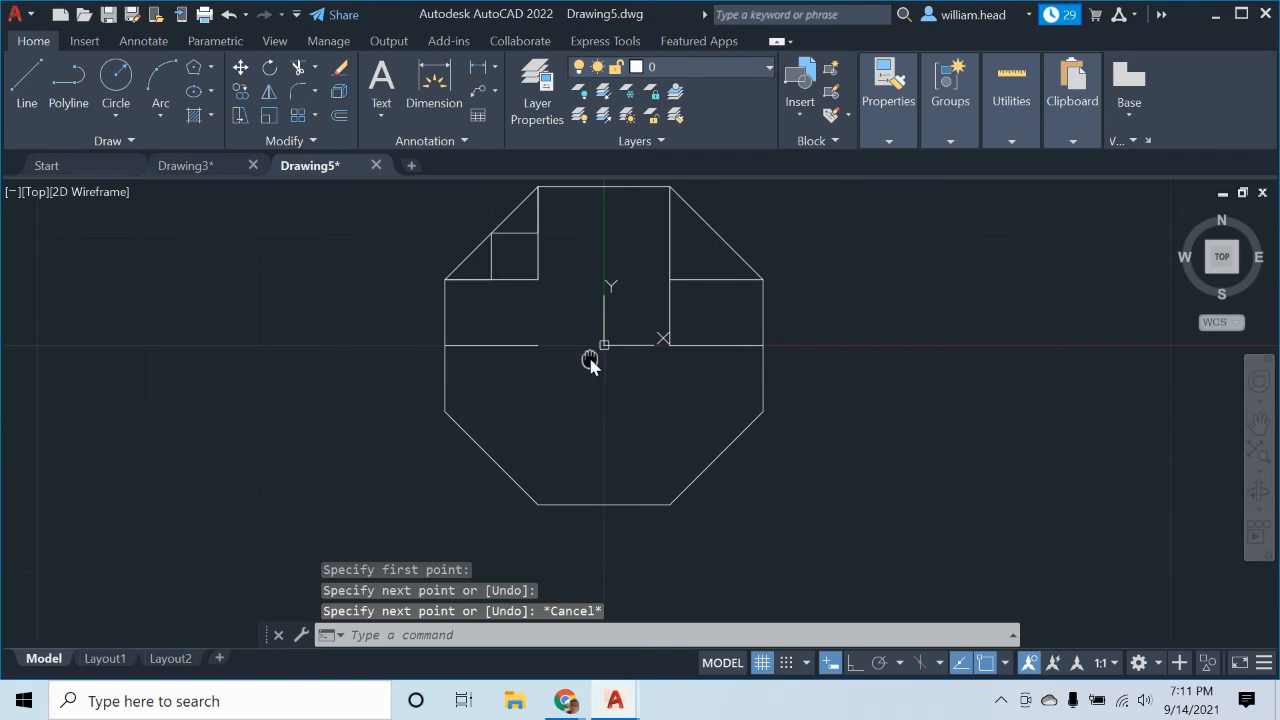
middle_drag(590, 362, 617, 380)
scroll(616, 390, up, 2)
text(l)
key(Return)
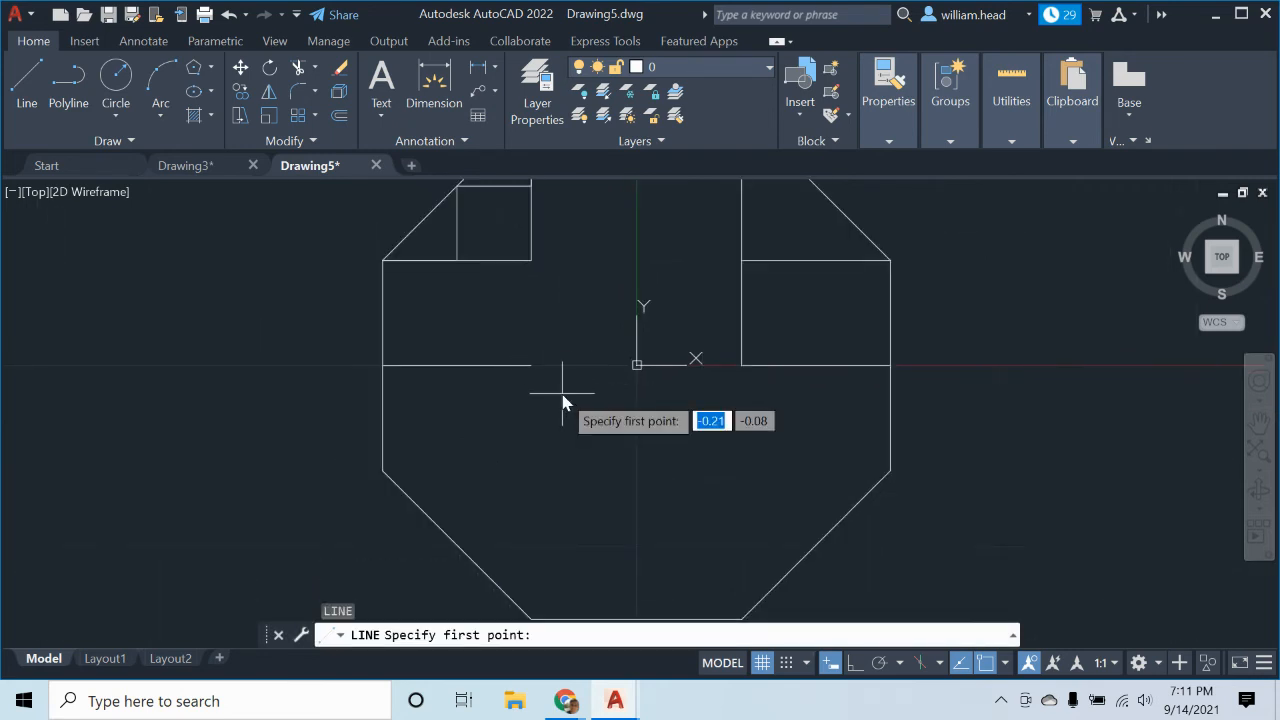
click(383, 469)
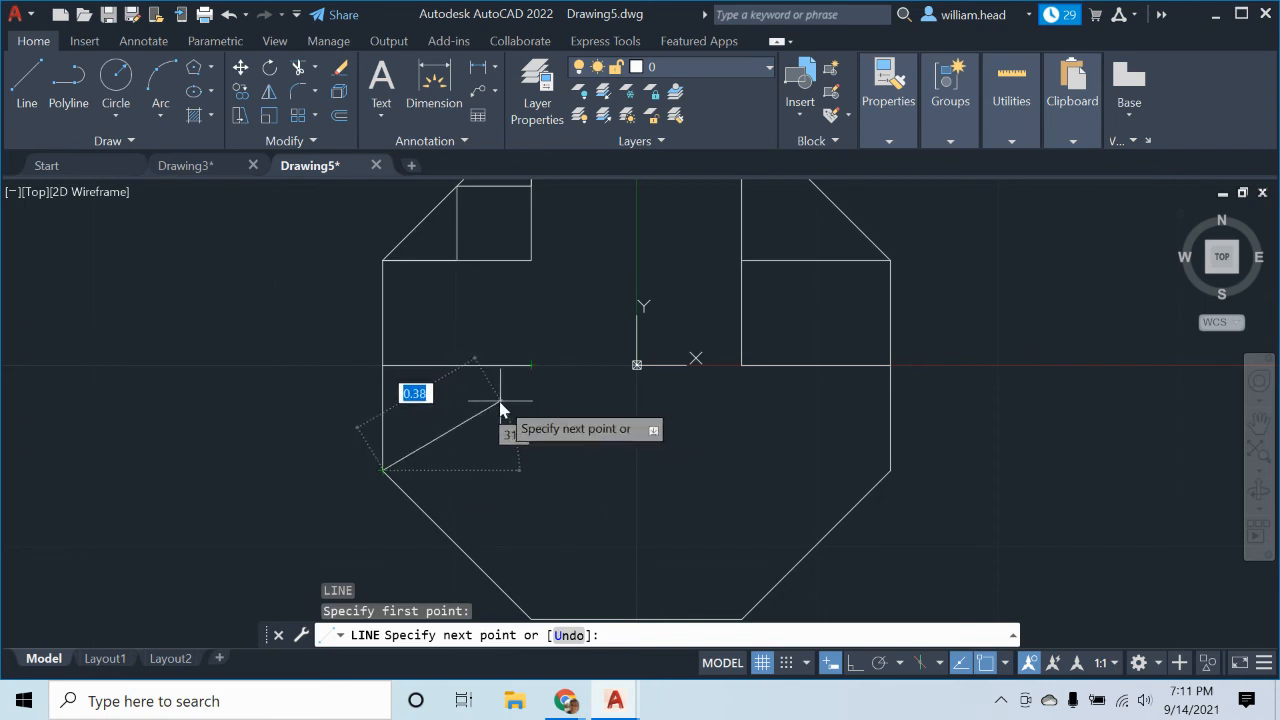
key(Escape)
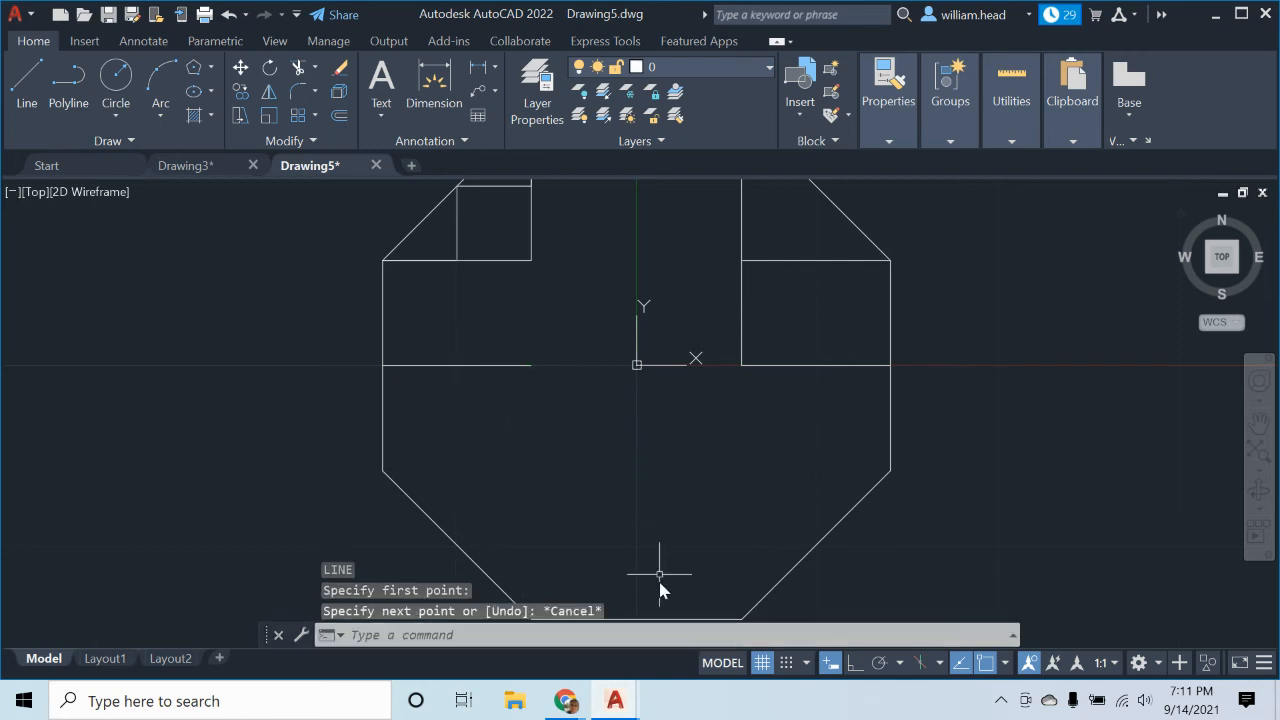
With 15° polar tracking, draw a 45° line inward from the lower-left slanted side's midpoint, then a vertical line up to the left horizontal line's inner end
click(899, 664)
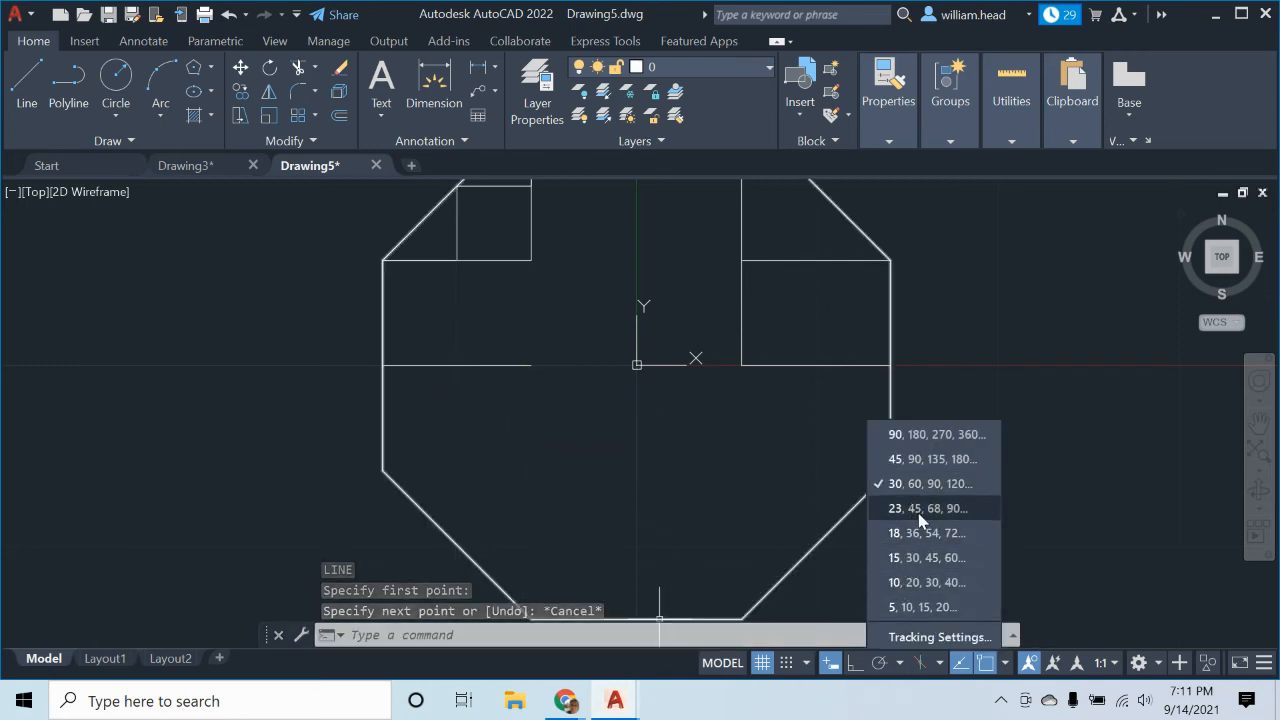
click(918, 560)
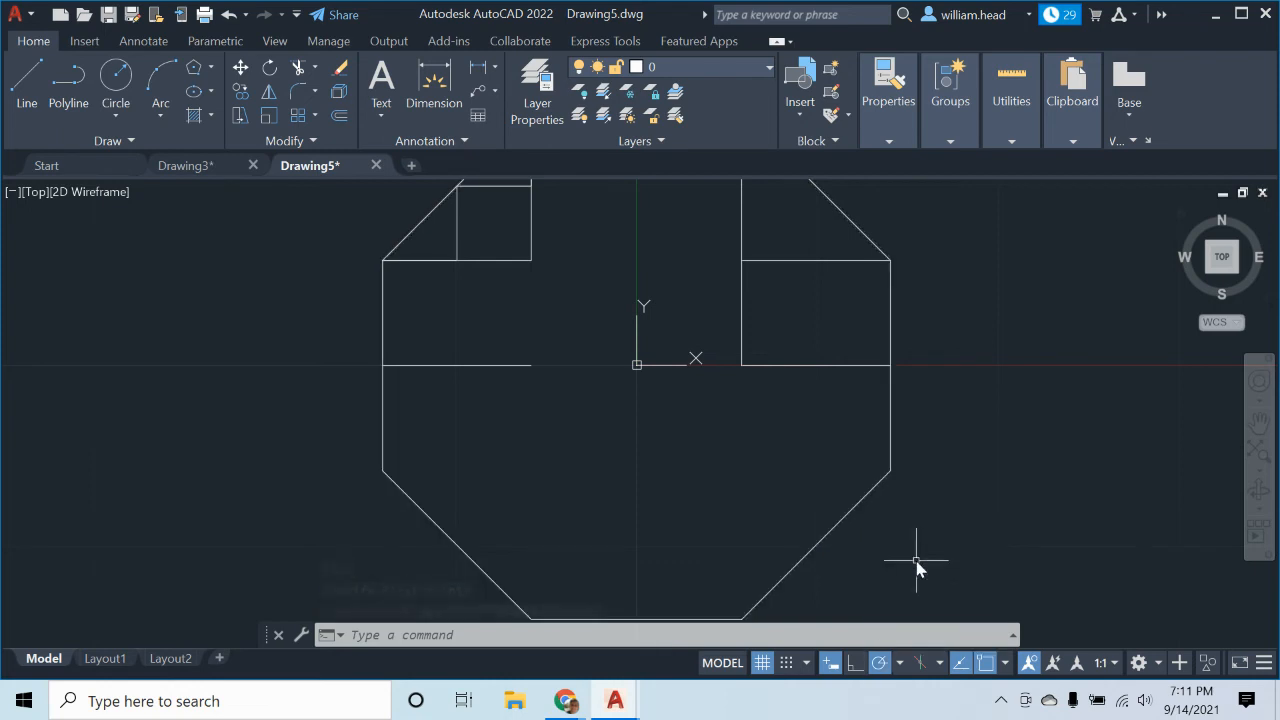
key(Return)
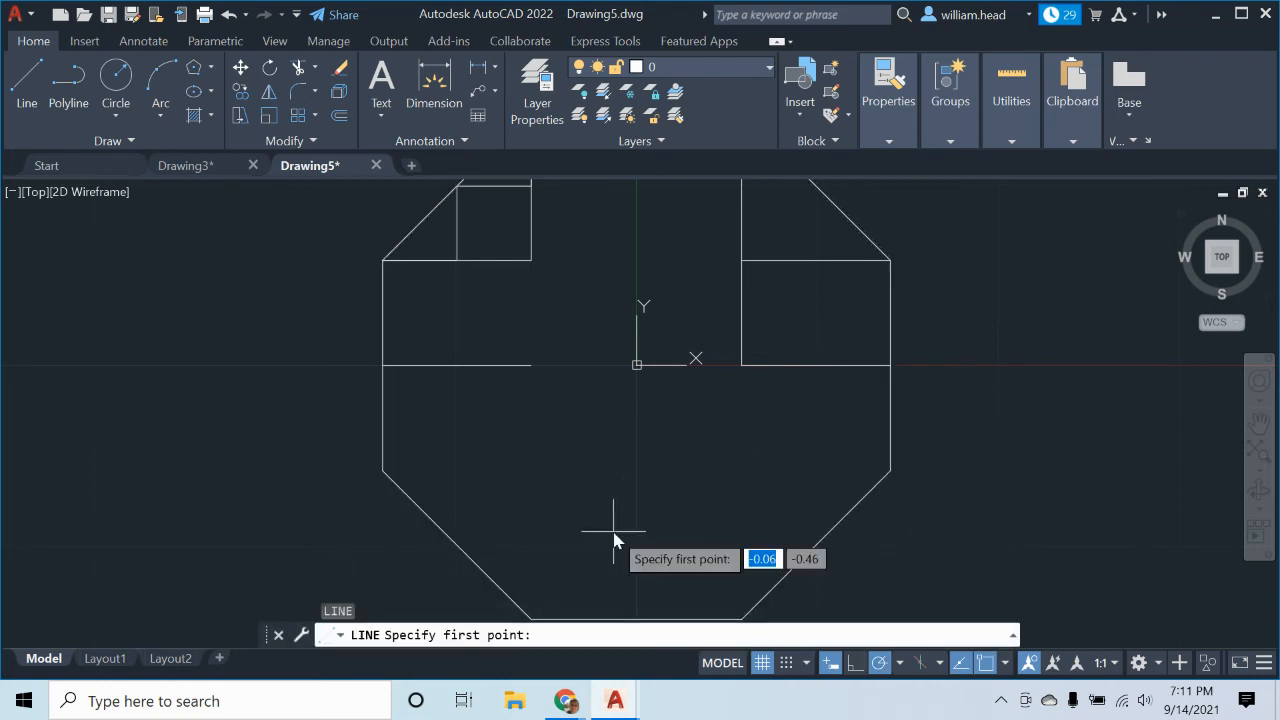
click(457, 545)
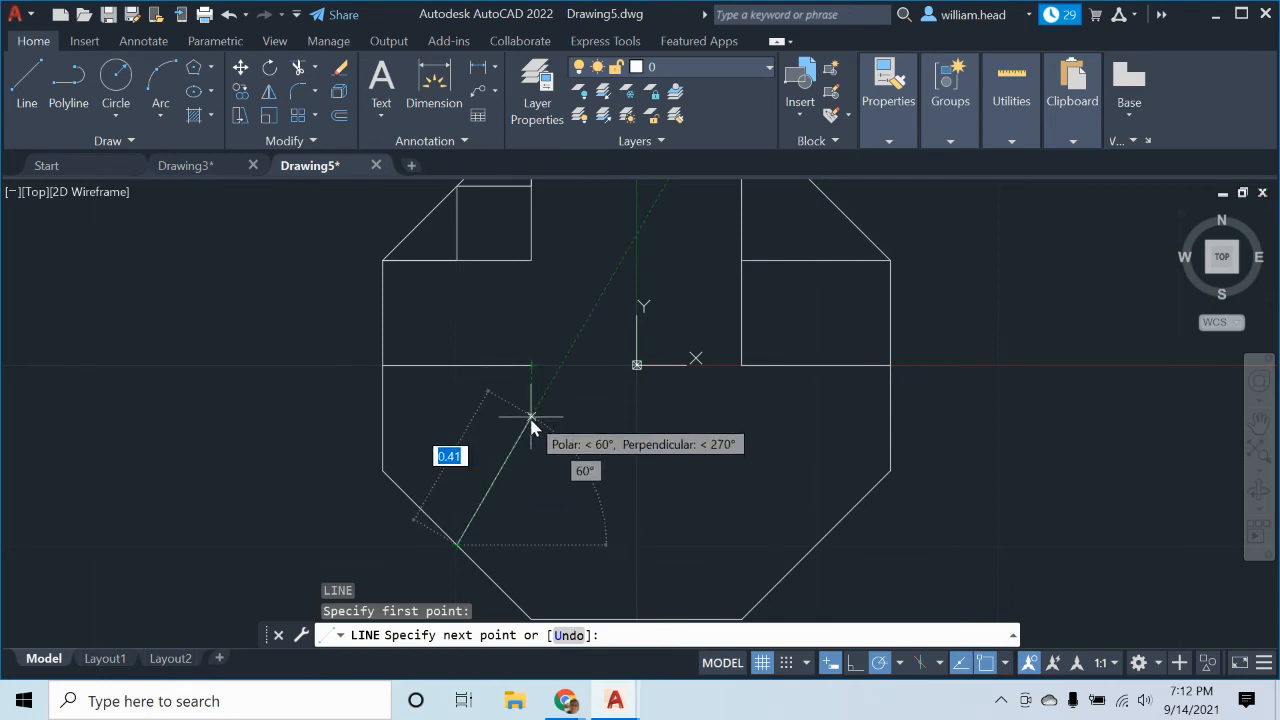
click(530, 472)
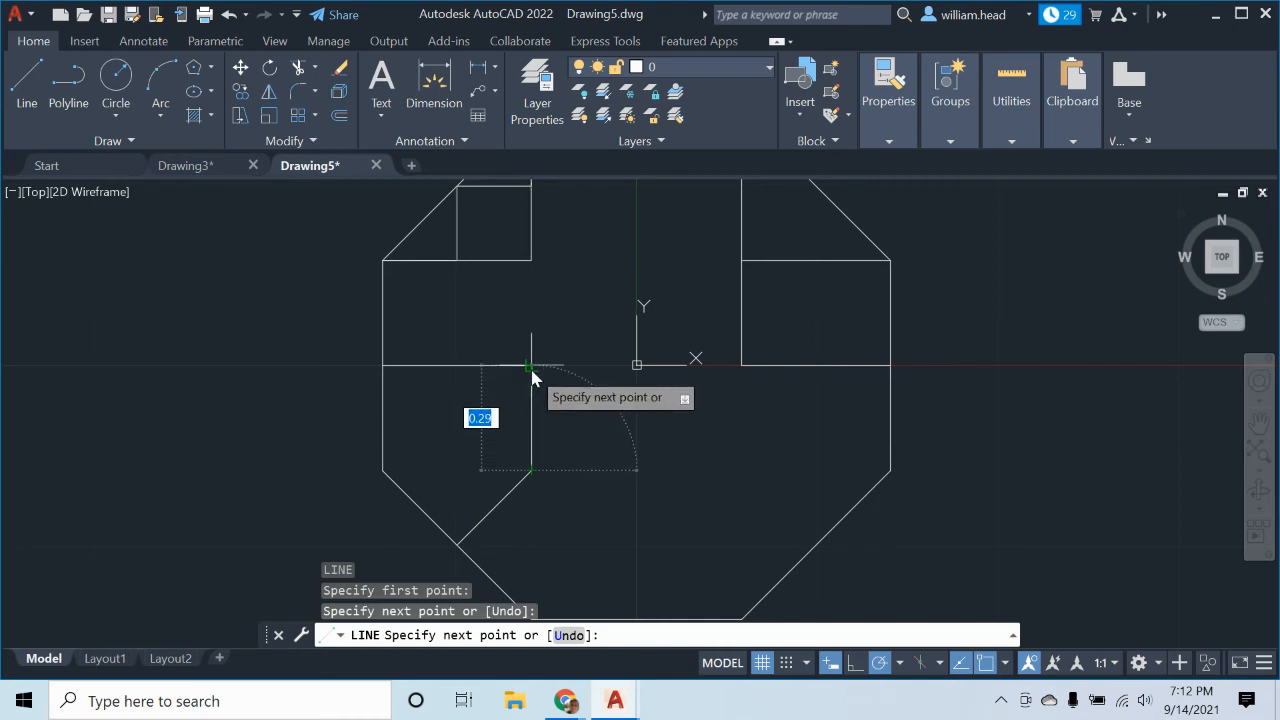
click(532, 372)
key(Escape)
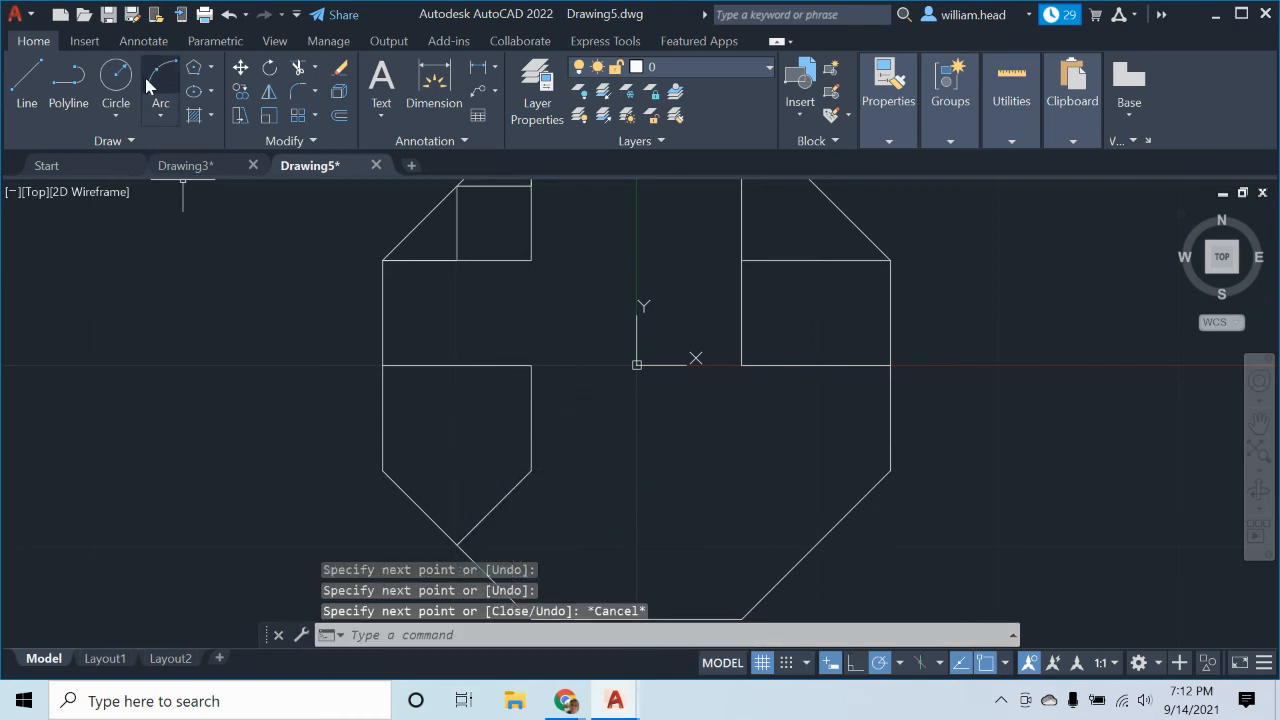
click(463, 365)
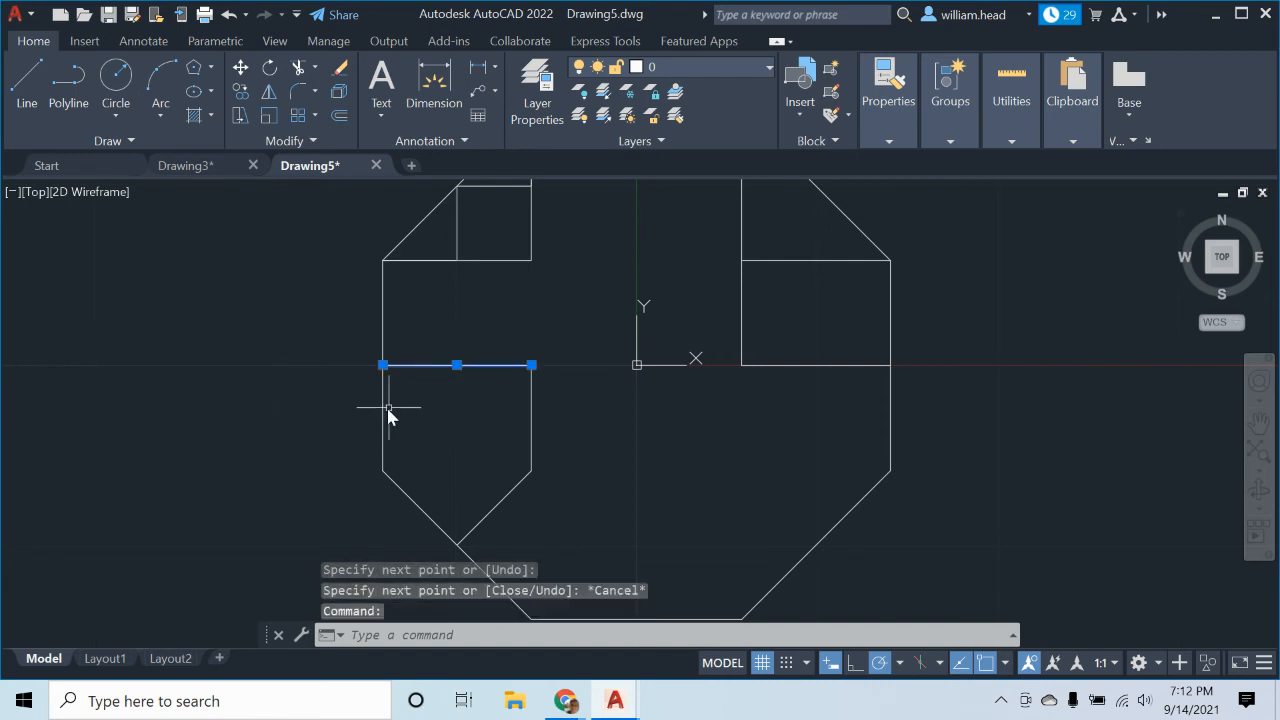
click(384, 409)
click(489, 457)
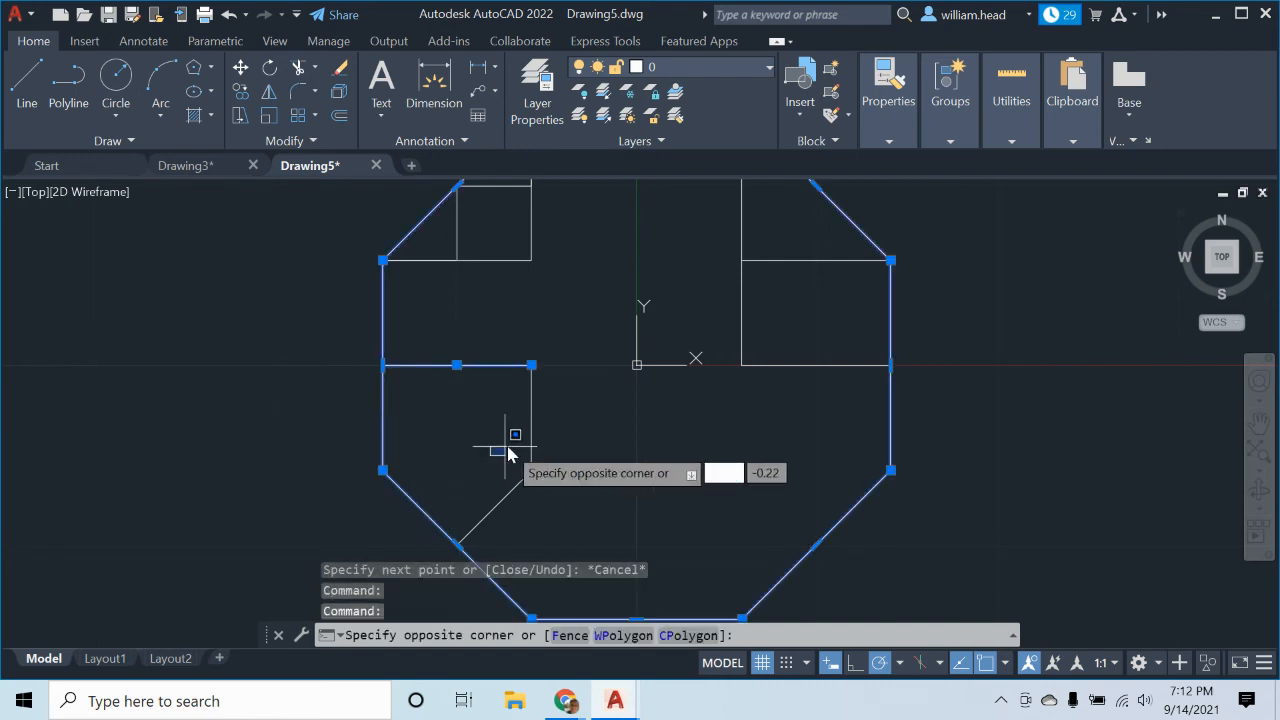
click(564, 441)
click(560, 443)
click(470, 497)
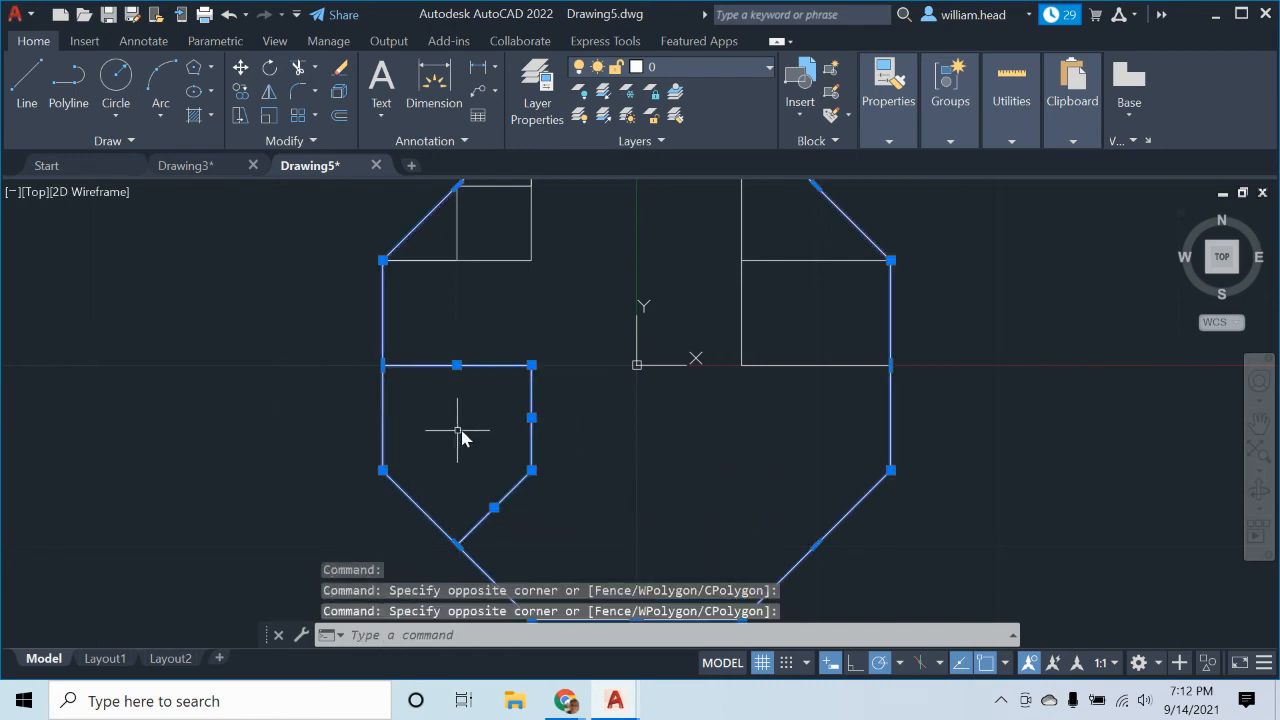
key(Escape)
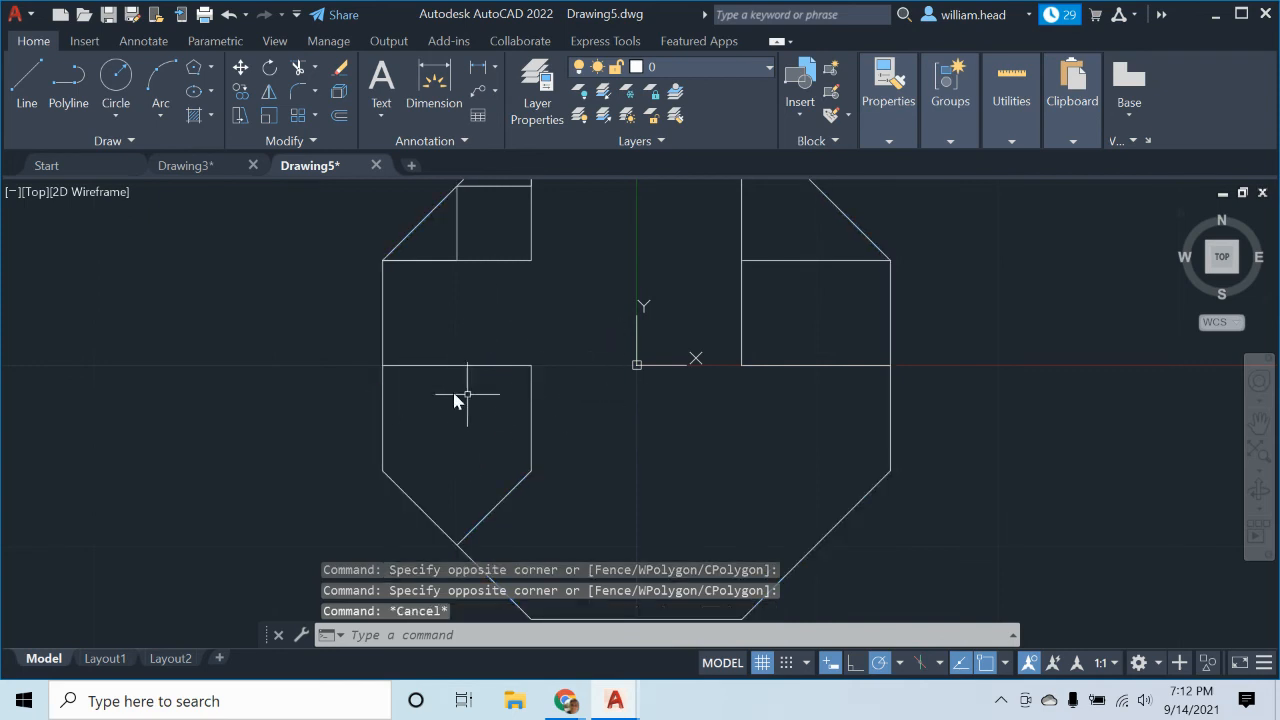
Draw a triangle from the left horizontal line's inner end to the left side's lower vertex, horizontally to above the slanted side's midpoint, and back
middle_drag(600, 432, 594, 370)
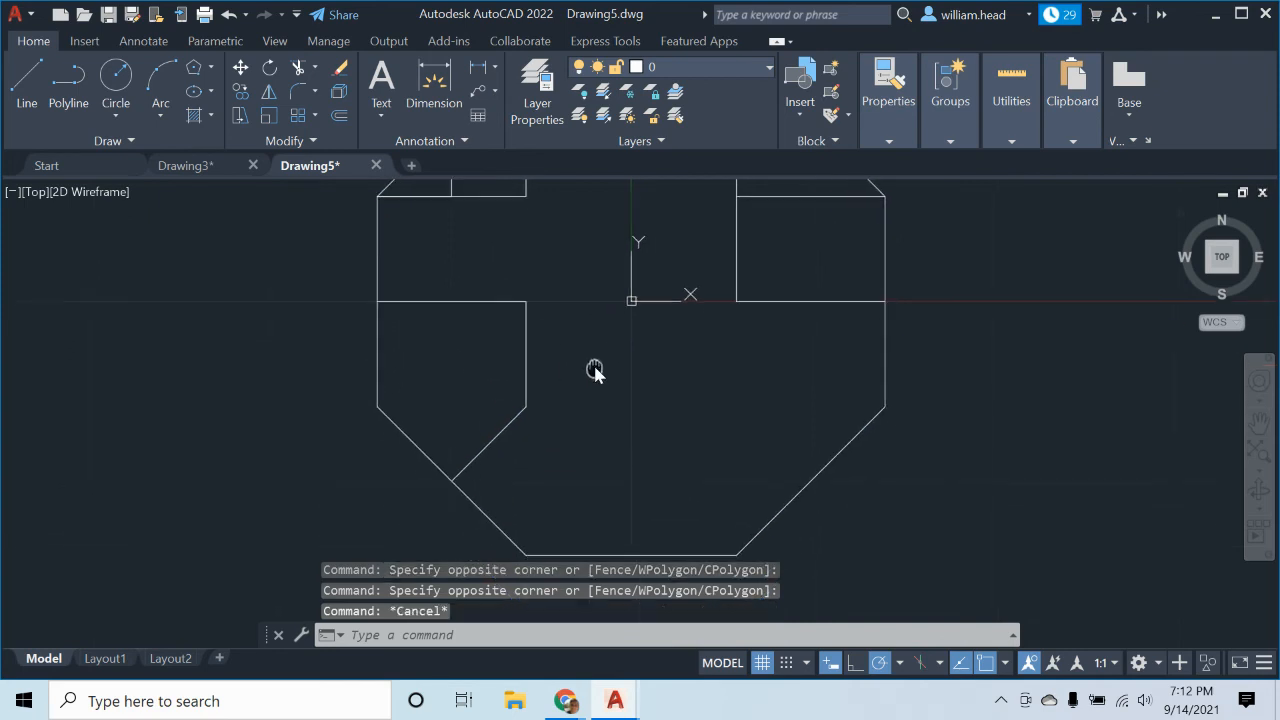
click(29, 73)
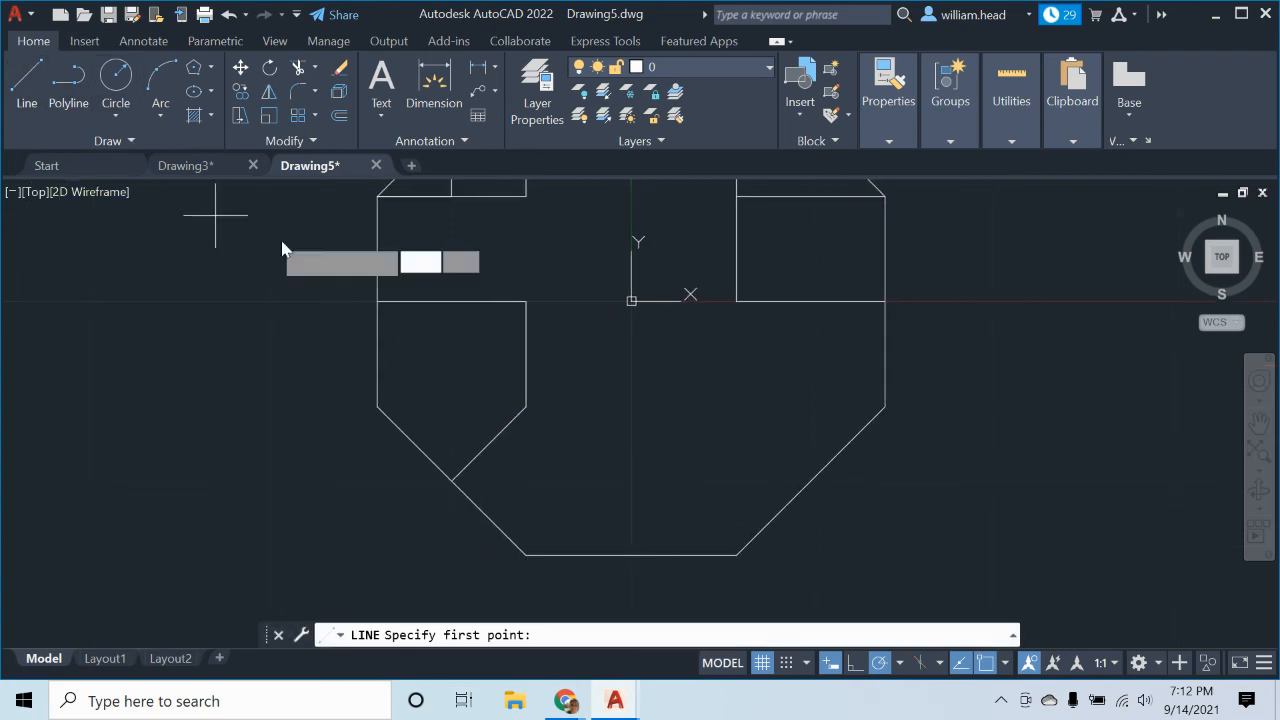
click(526, 309)
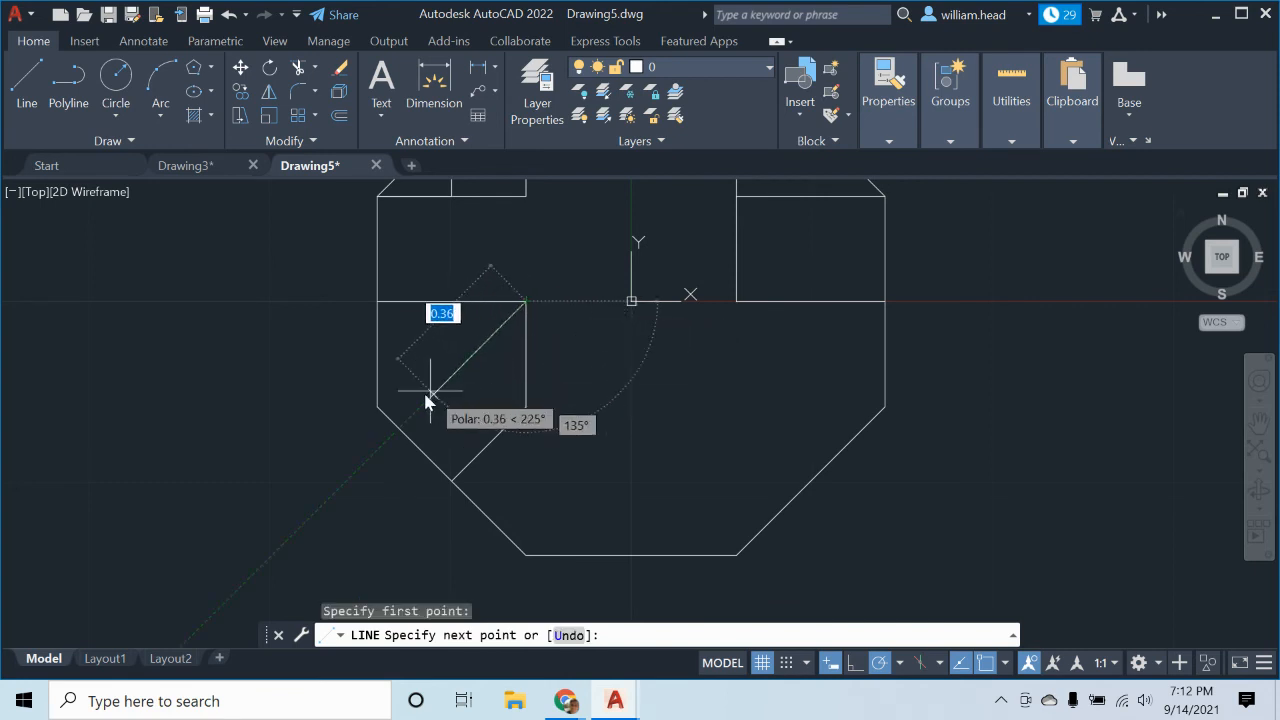
click(379, 407)
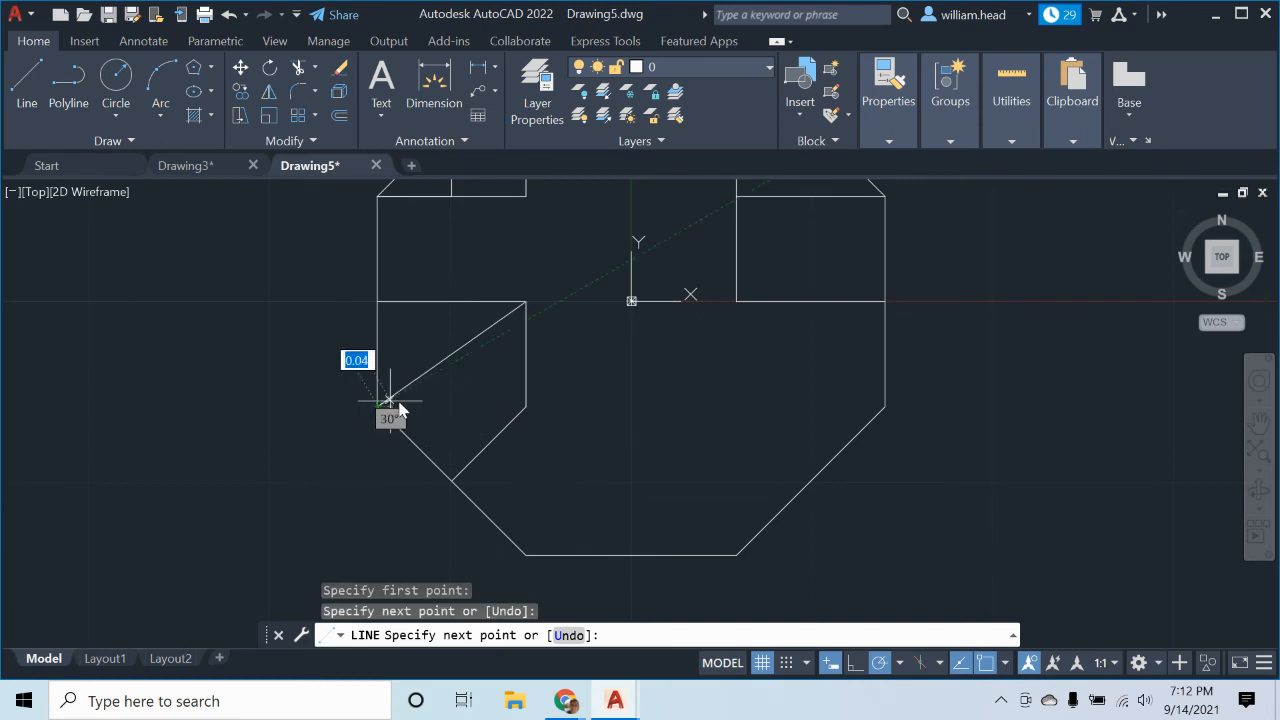
click(451, 406)
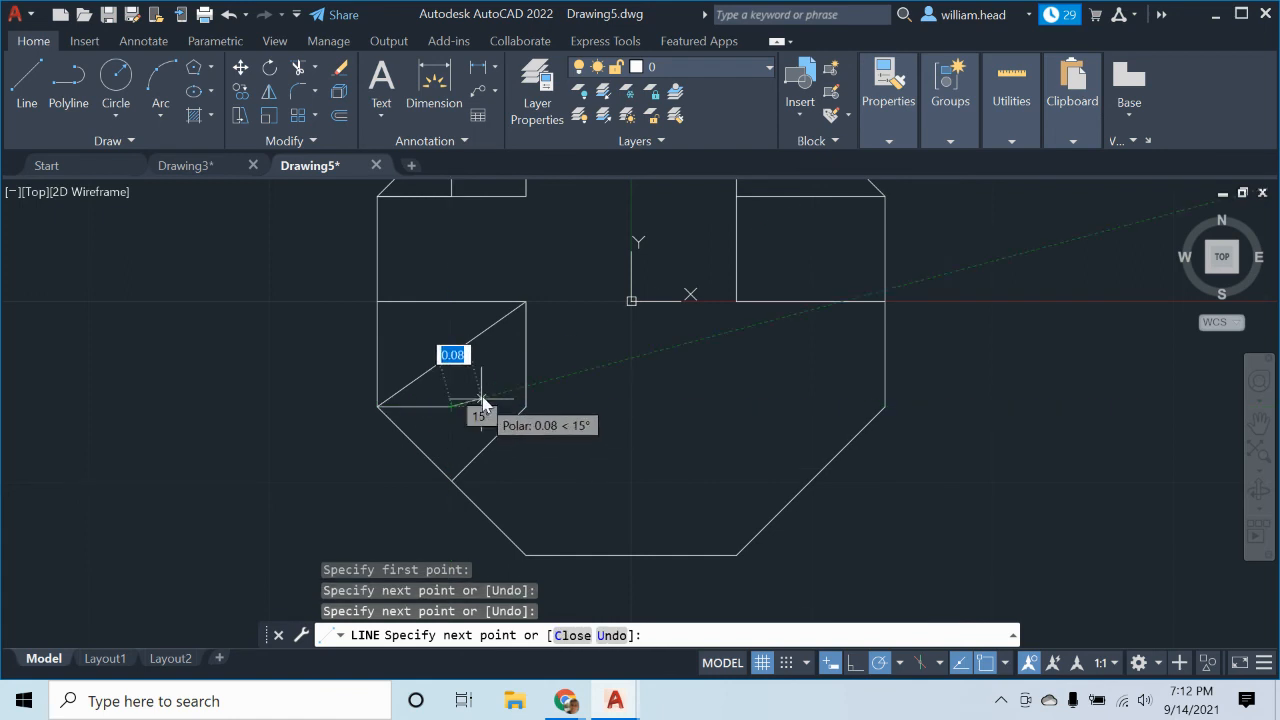
click(526, 302)
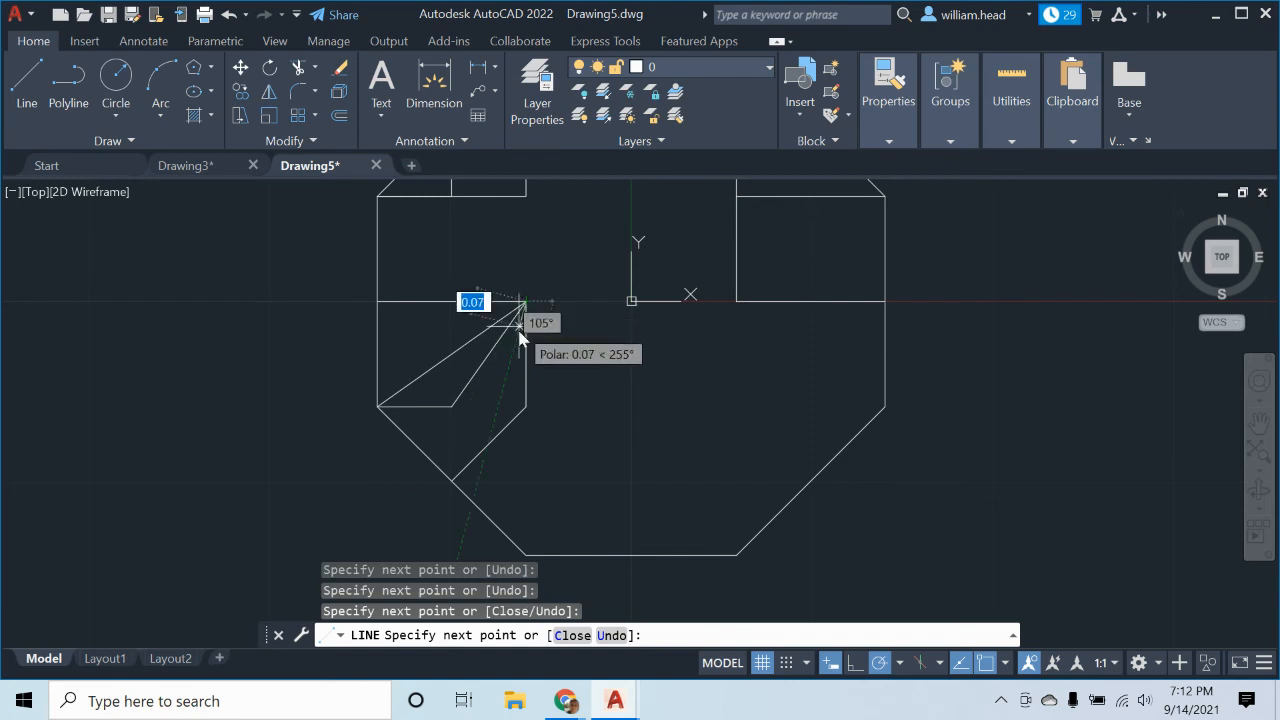
Continue down to the inner vertical line's lower end, left below the slanted line's midpoint, up to that midpoint, and right to the vertical line's midpoint
click(530, 418)
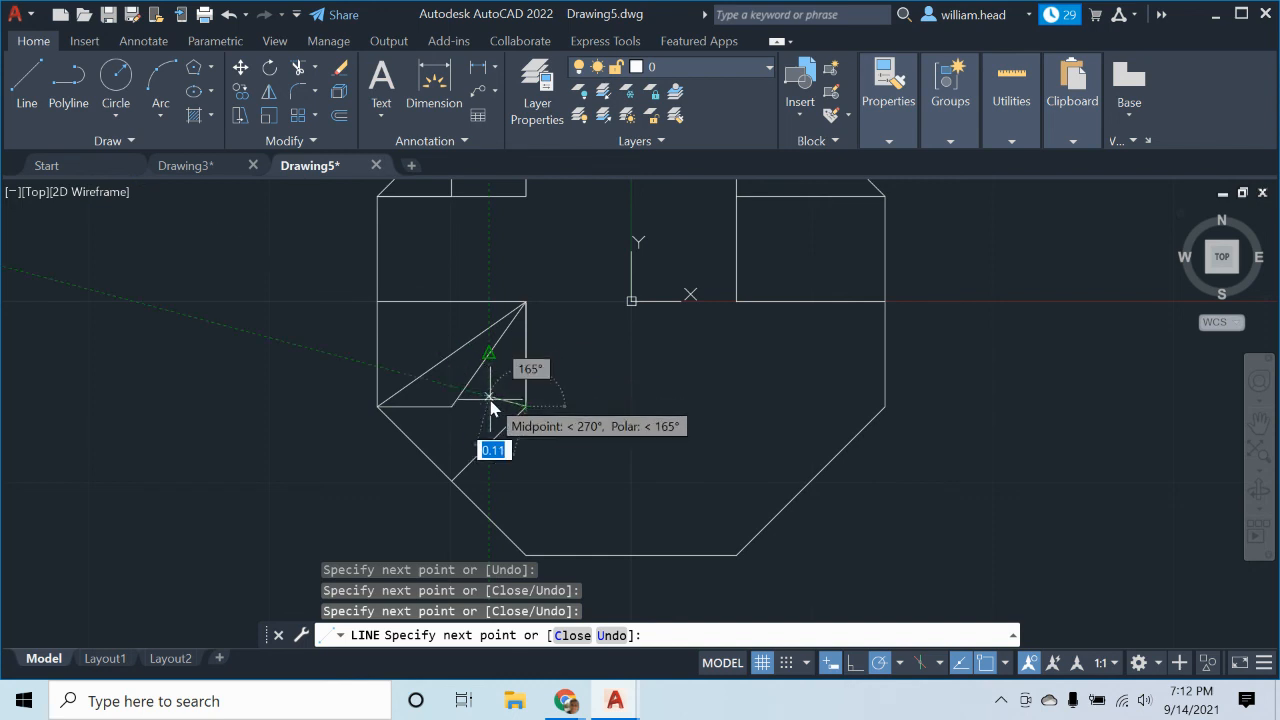
click(490, 408)
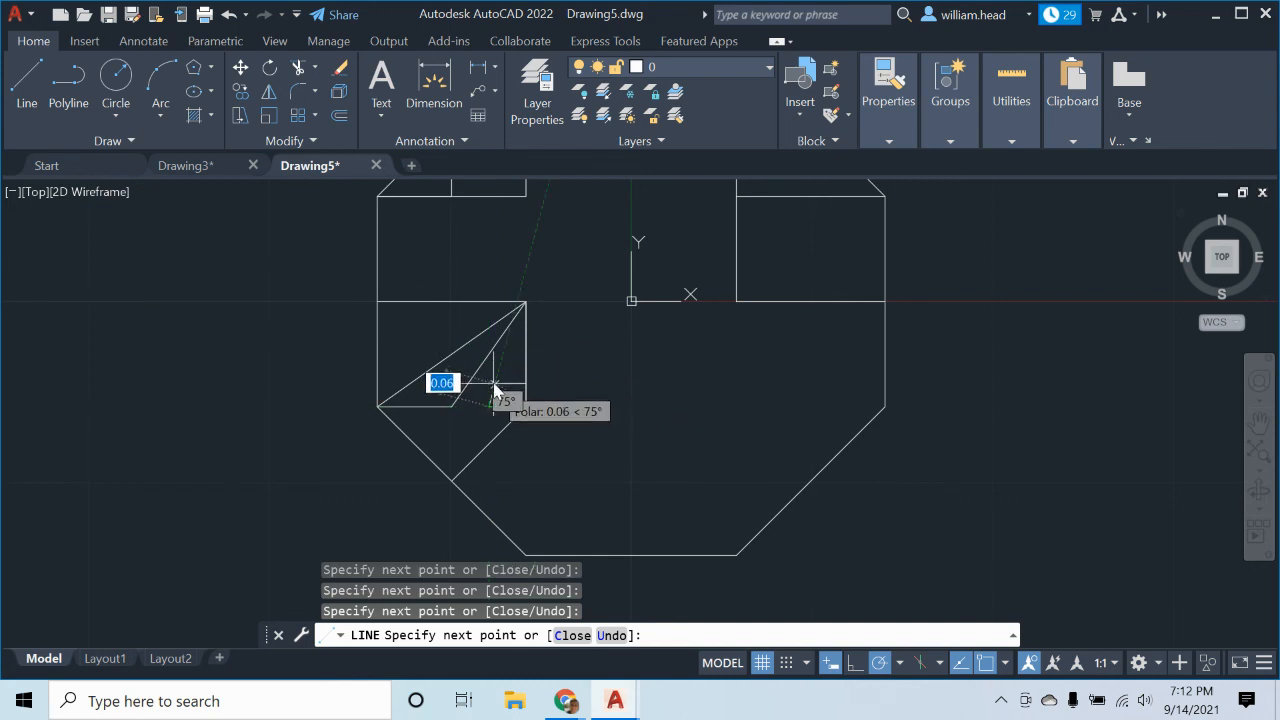
click(490, 357)
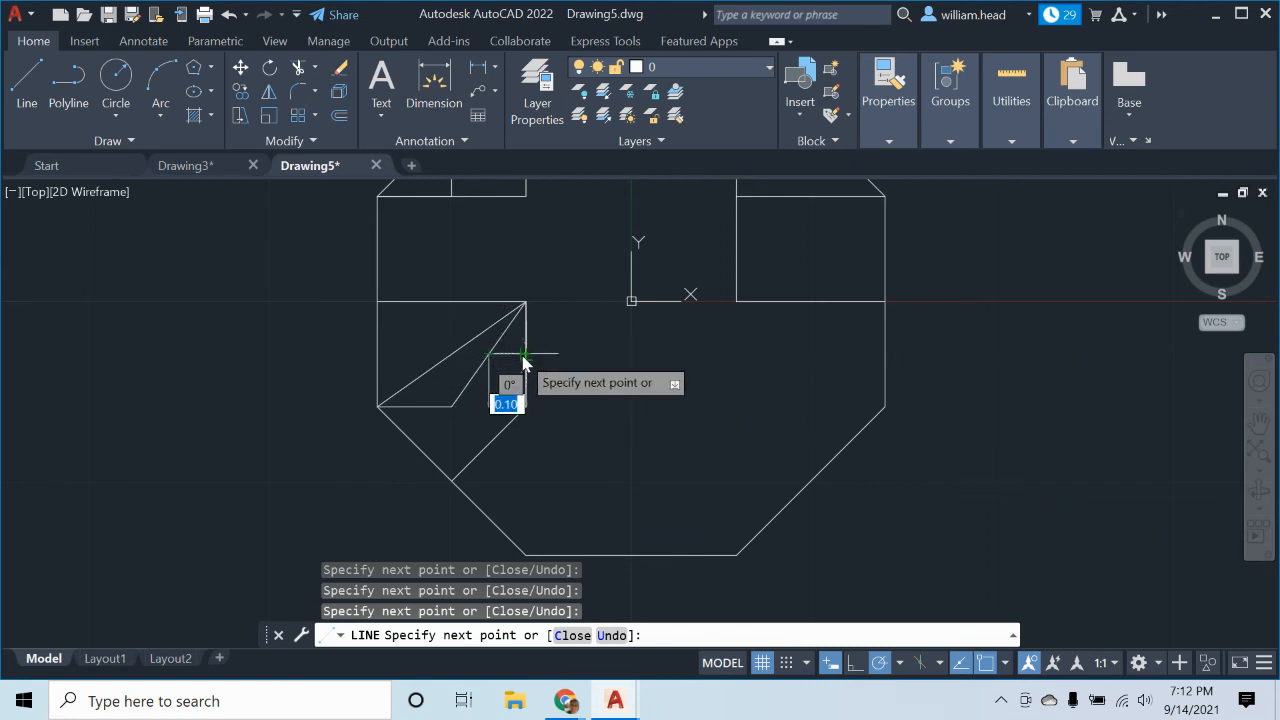
click(525, 355)
key(Escape)
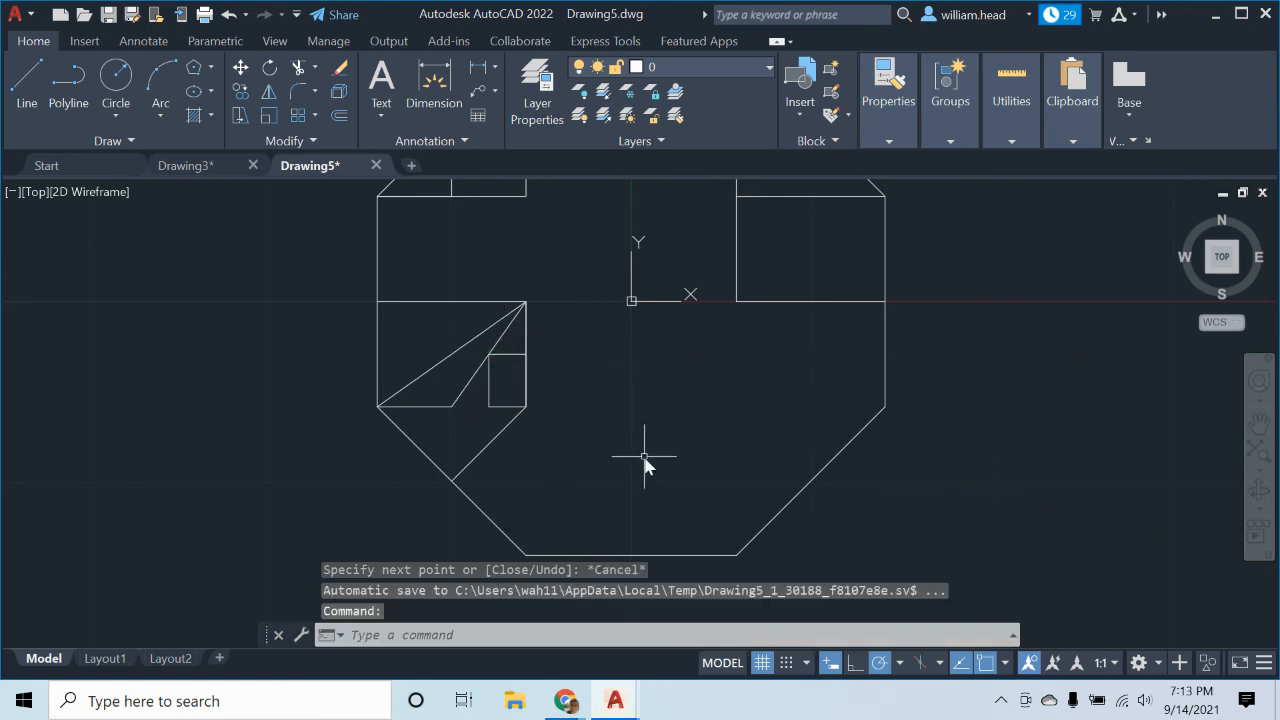
Choose a different angle increment for polar tracking
scroll(633, 380, up, 2)
mouse_move(617, 382)
middle_down()
mouse_move(594, 383)
mouse_move(589, 335)
middle_up()
scroll(589, 335, down, 2)
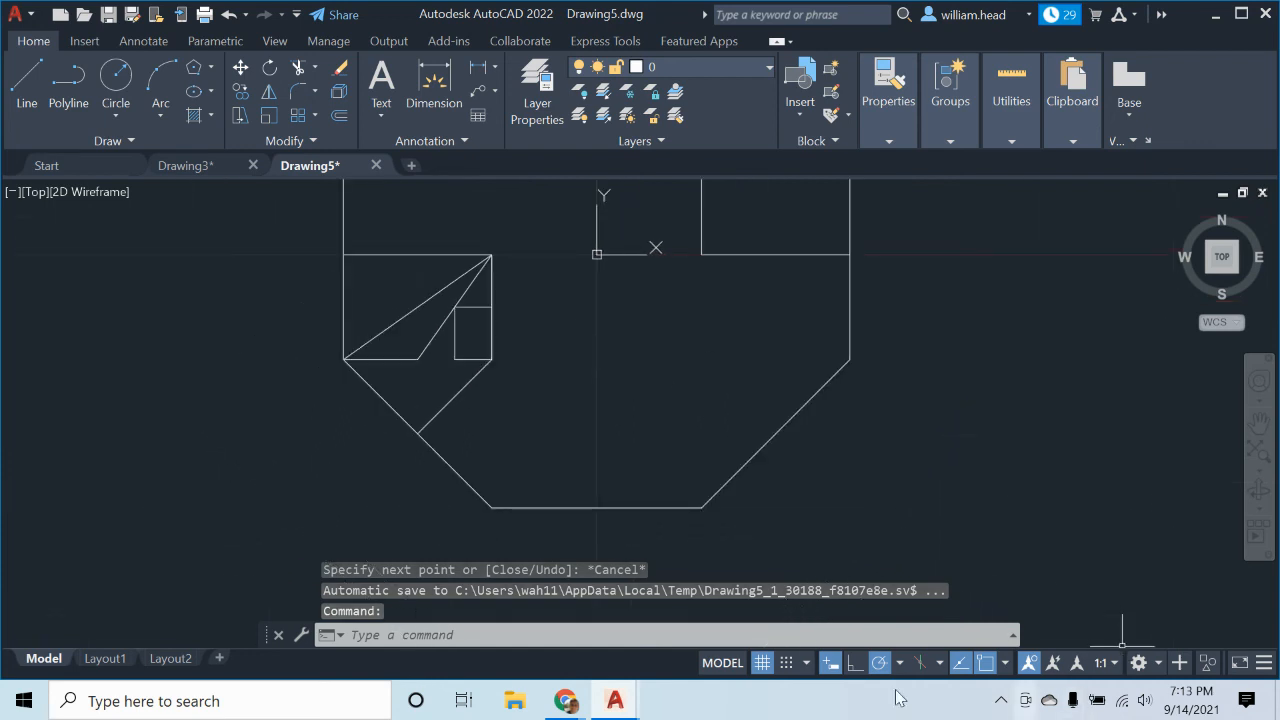
click(899, 663)
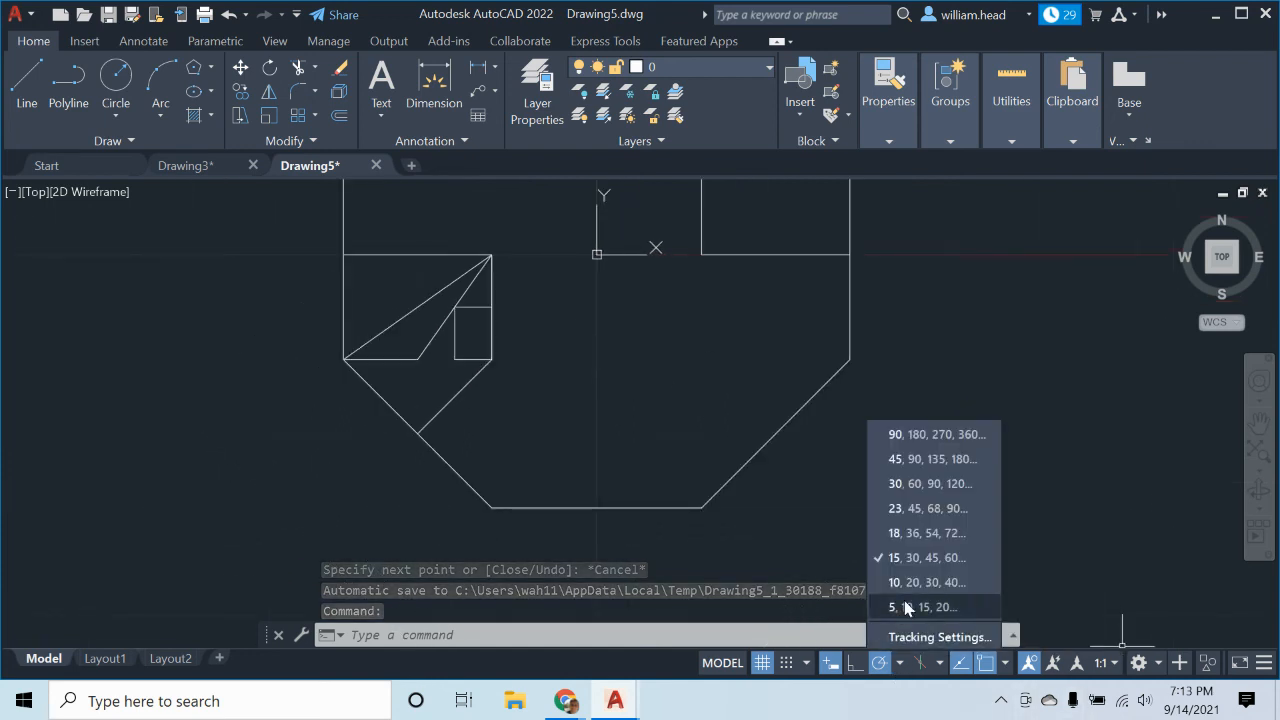
click(909, 505)
scroll(659, 481, down, 2)
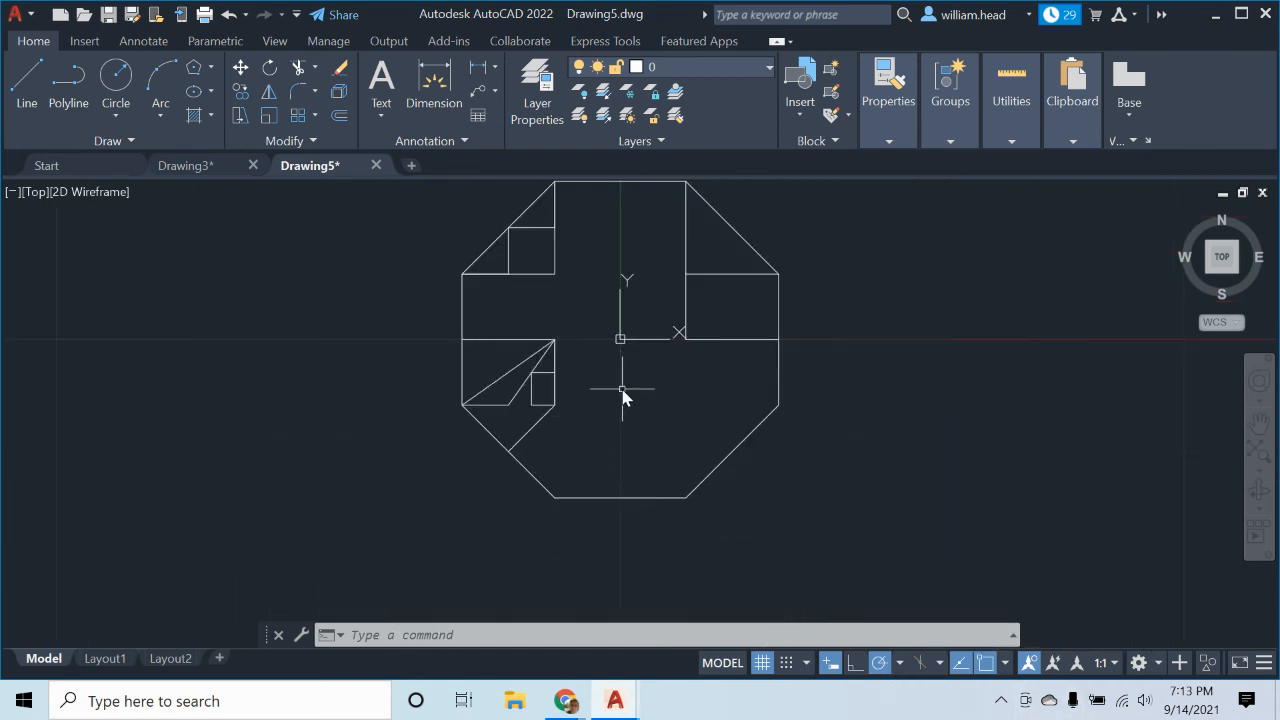
Draw a line from the upper-right inner vertical's lower end to the point below the 45° line's midpoint, level with the lower-left side's midpoint
key(Return)
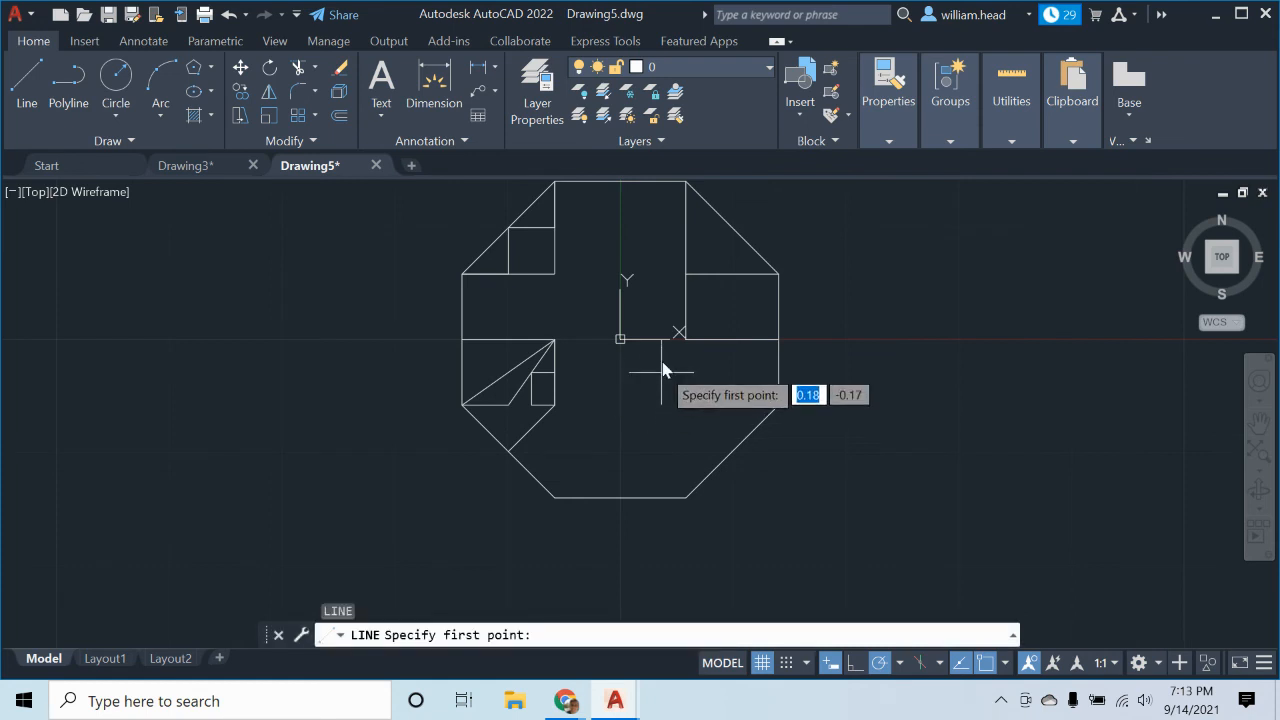
click(686, 338)
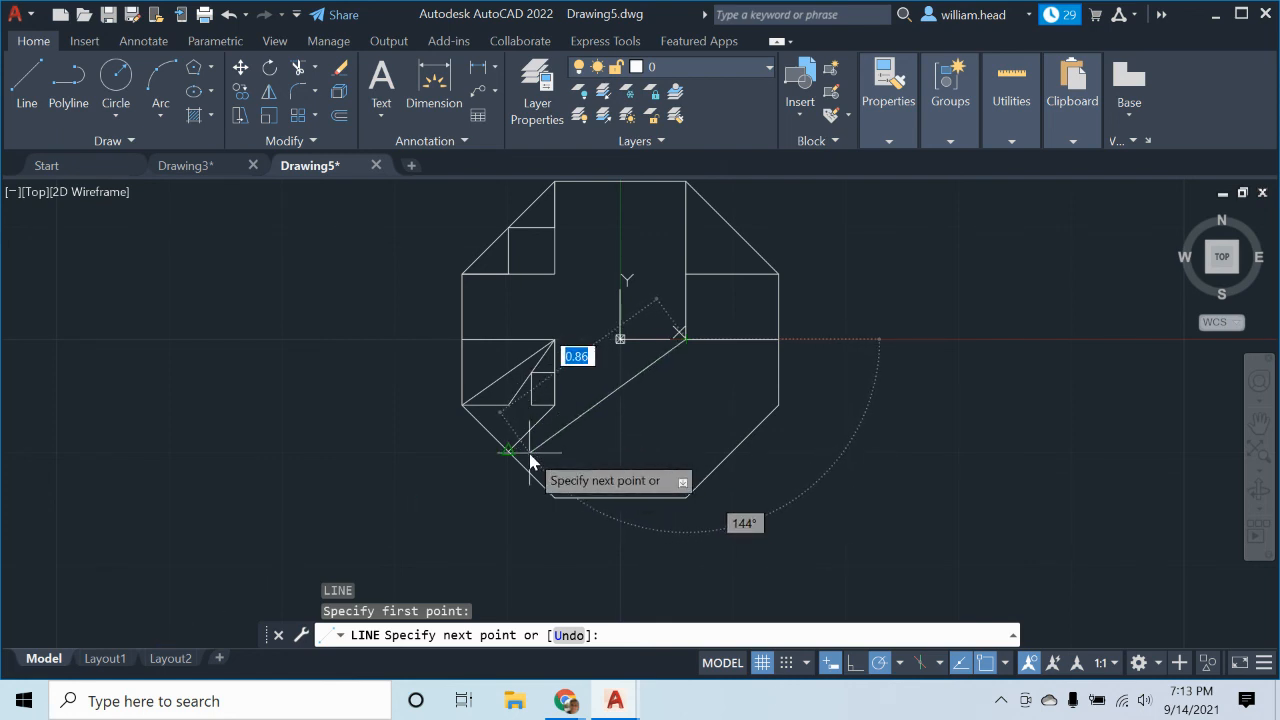
scroll(529, 452, up, 4)
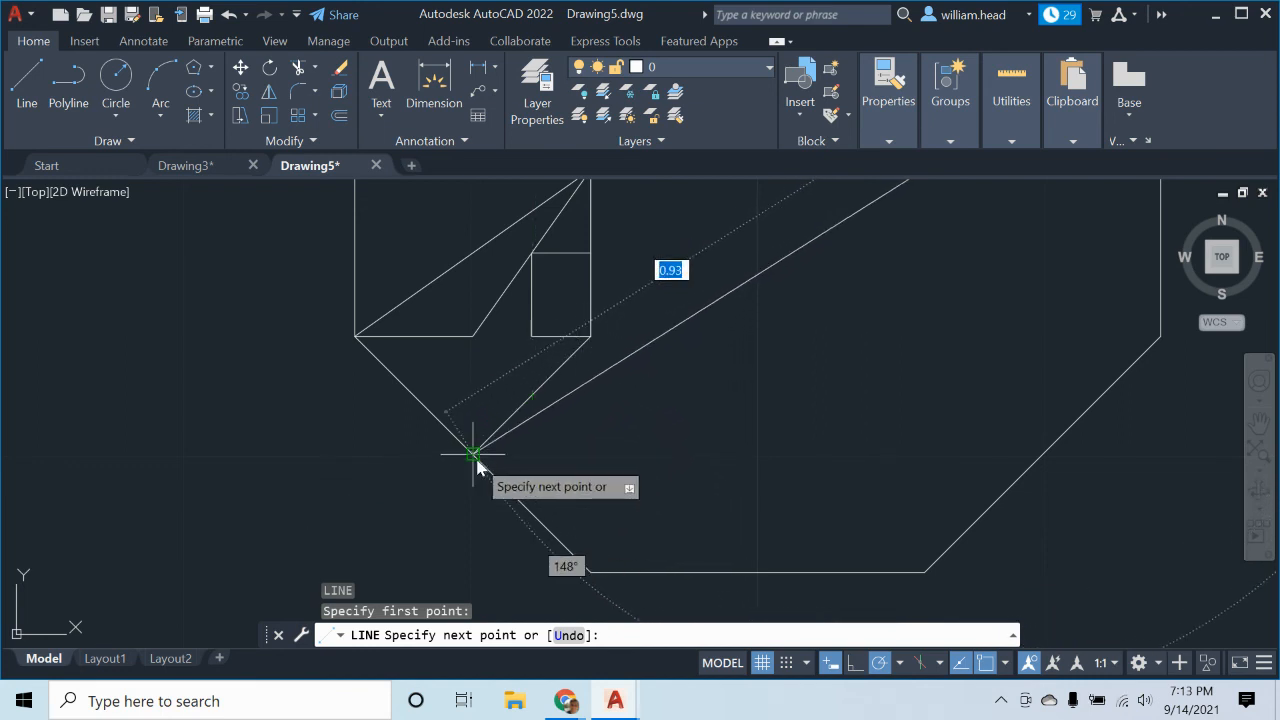
click(533, 457)
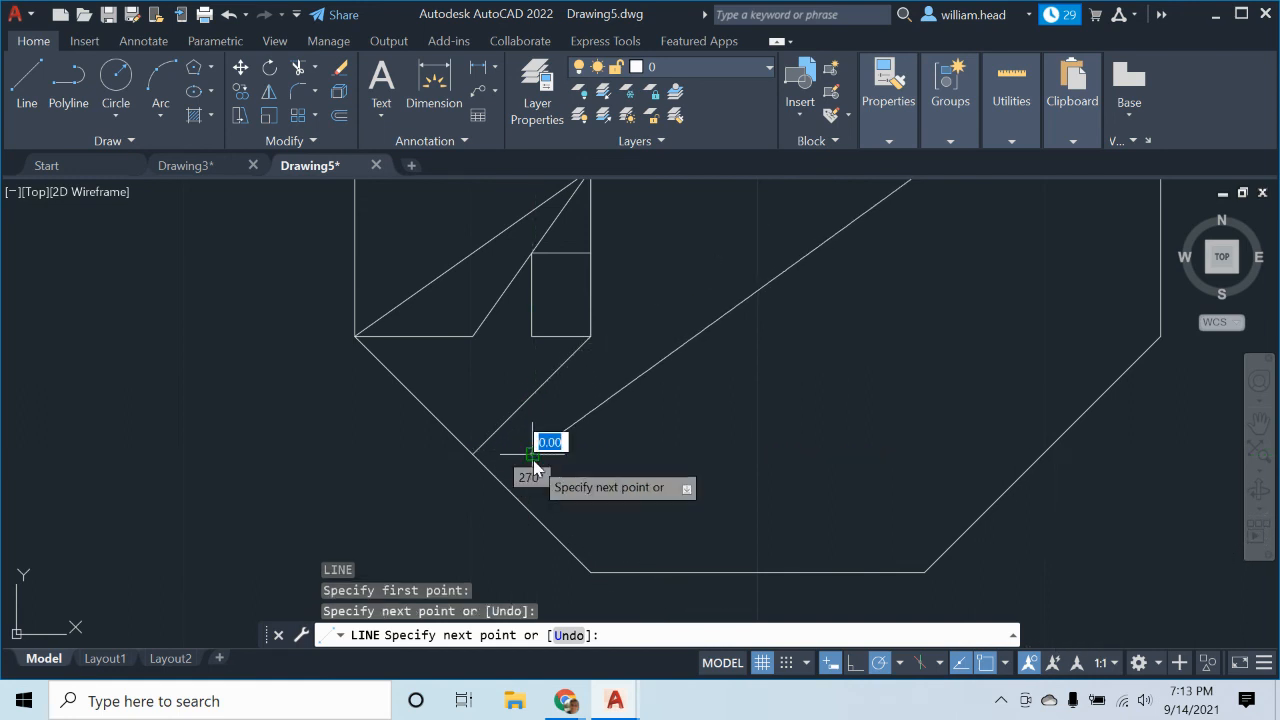
Continue left to the lower-left side's midpoint, up along the 45° line to its midpoint, and straight down to the long diagonal's lower end
click(473, 456)
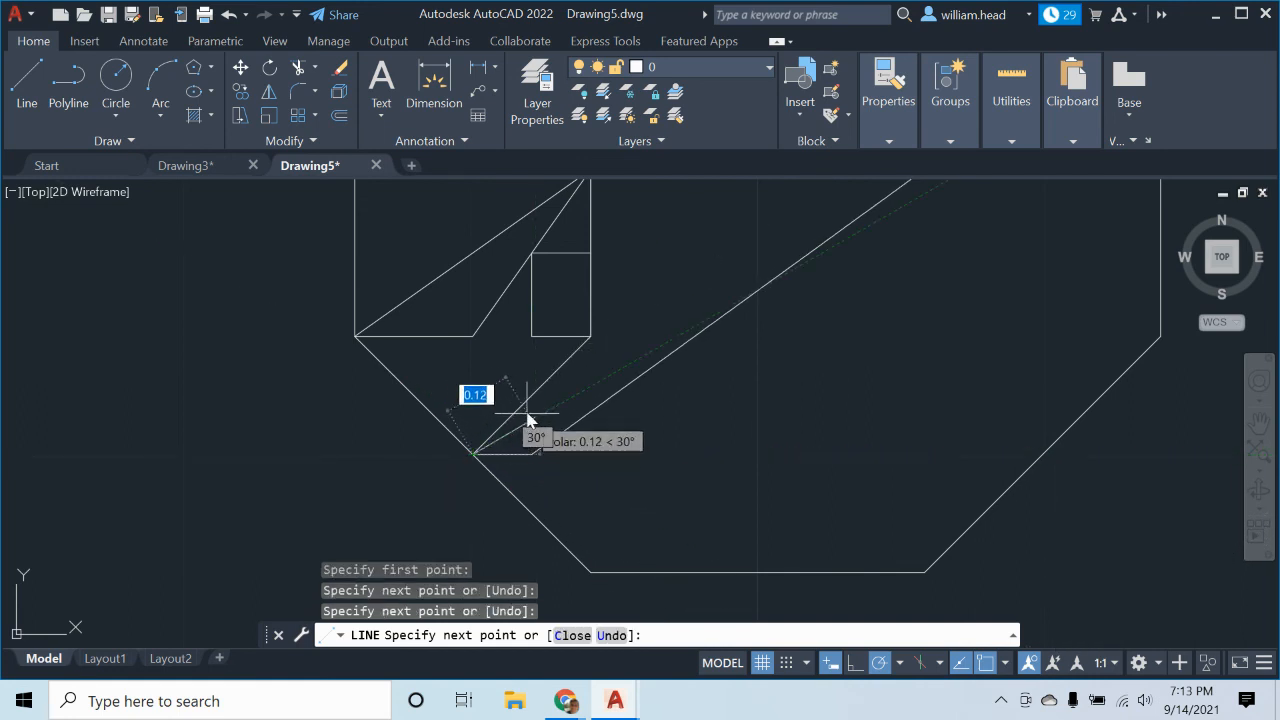
click(533, 397)
click(533, 455)
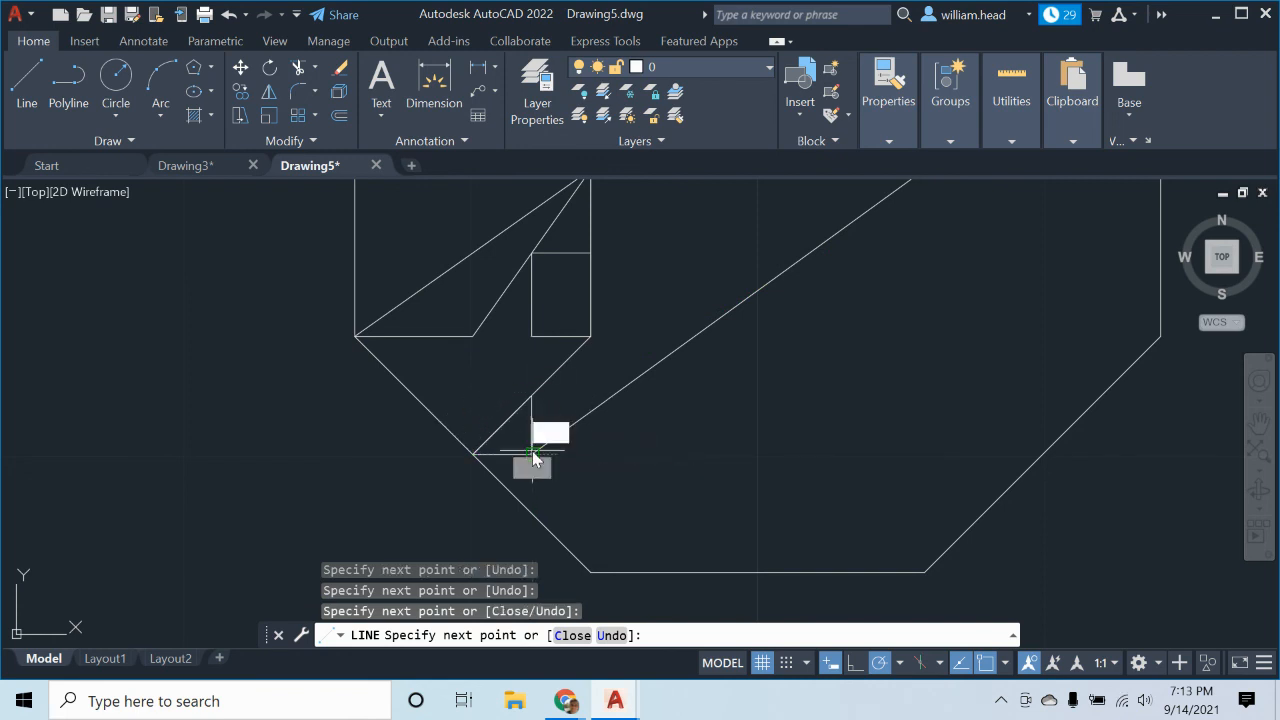
key(Escape)
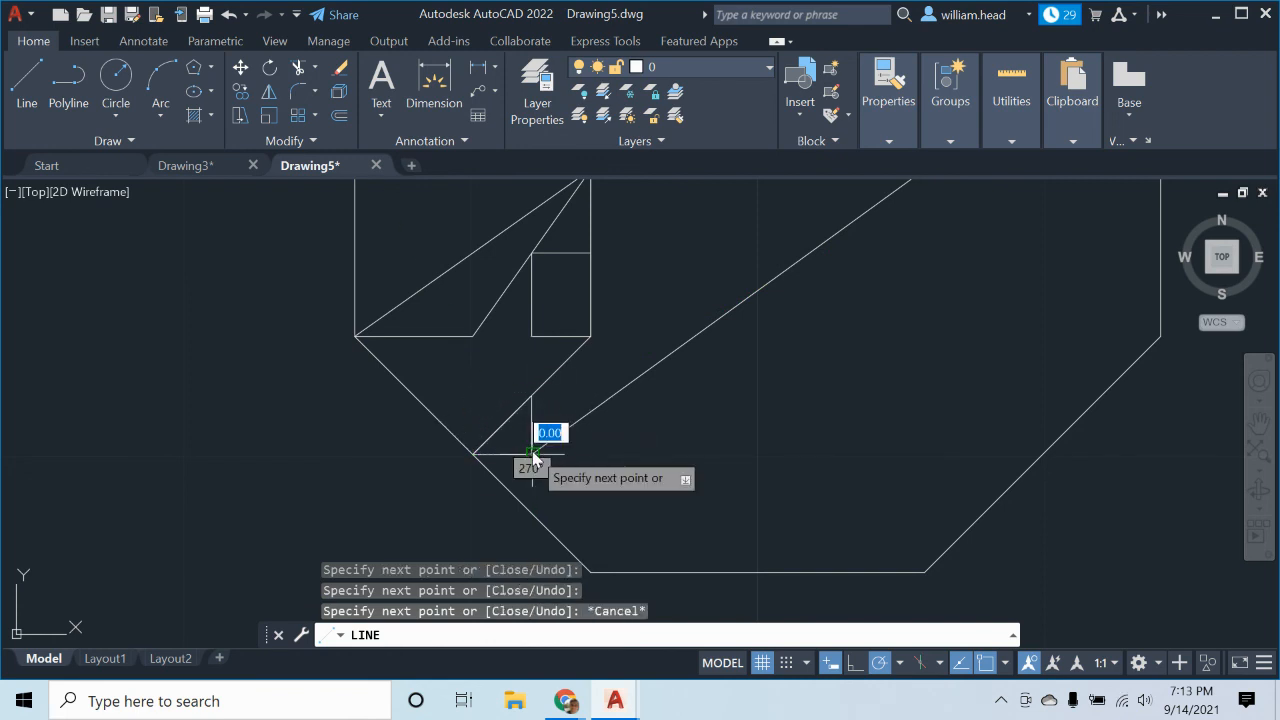
key(Escape)
Draw a horizontal line inward from the lower vertex of the octagon's right side, ending directly below the origin
scroll(690, 434, down, 1)
mouse_move(690, 423)
middle_down()
mouse_move(605, 423)
mouse_move(645, 457)
mouse_move(631, 470)
middle_up()
scroll(605, 423, down, 1)
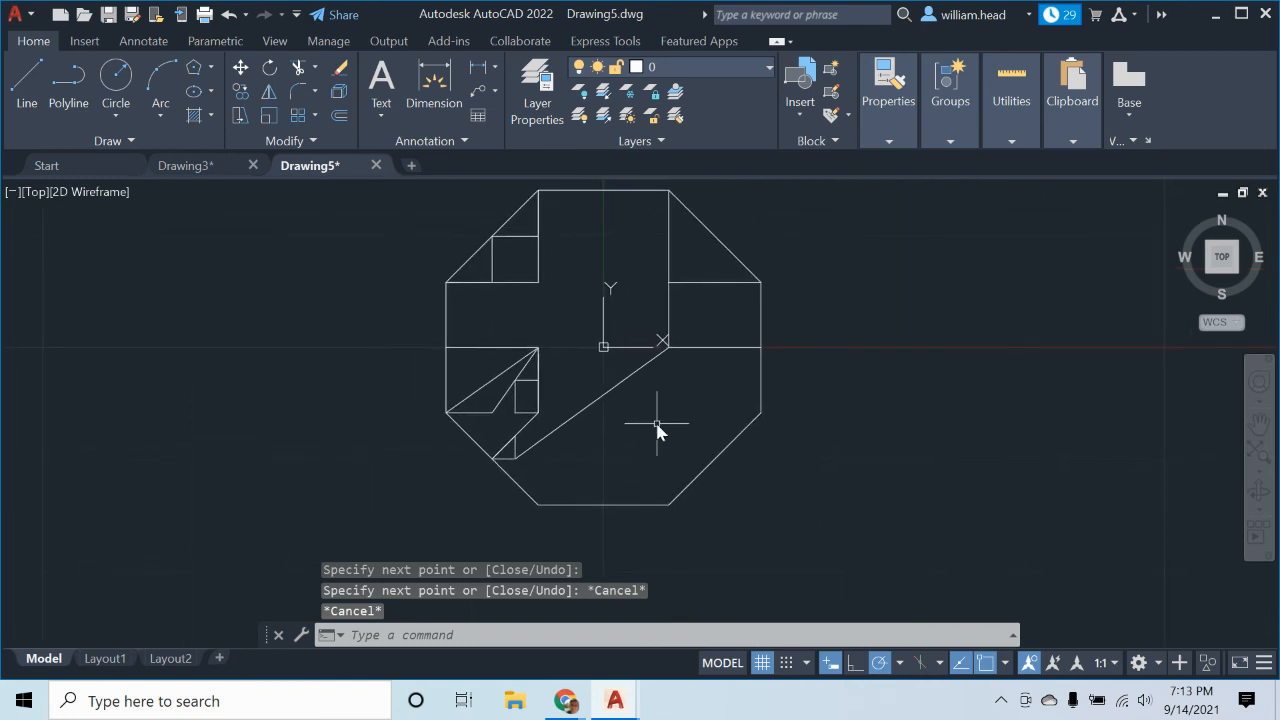
key(Return)
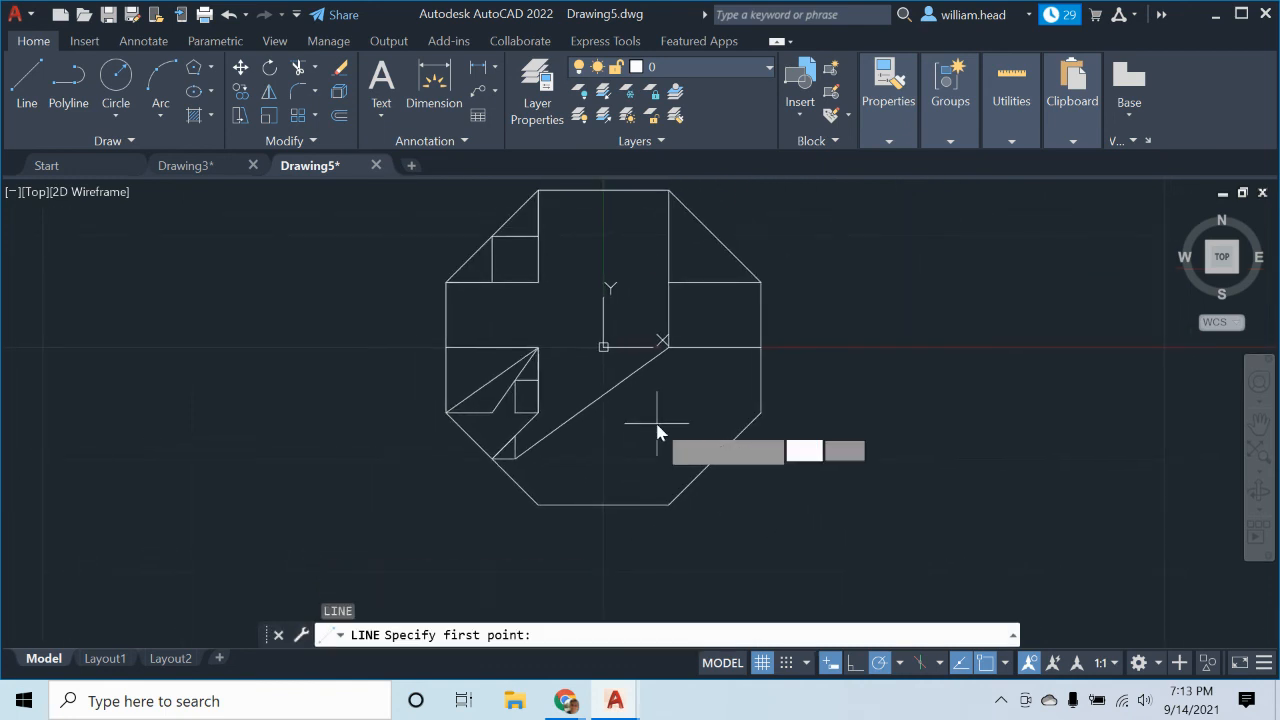
click(760, 411)
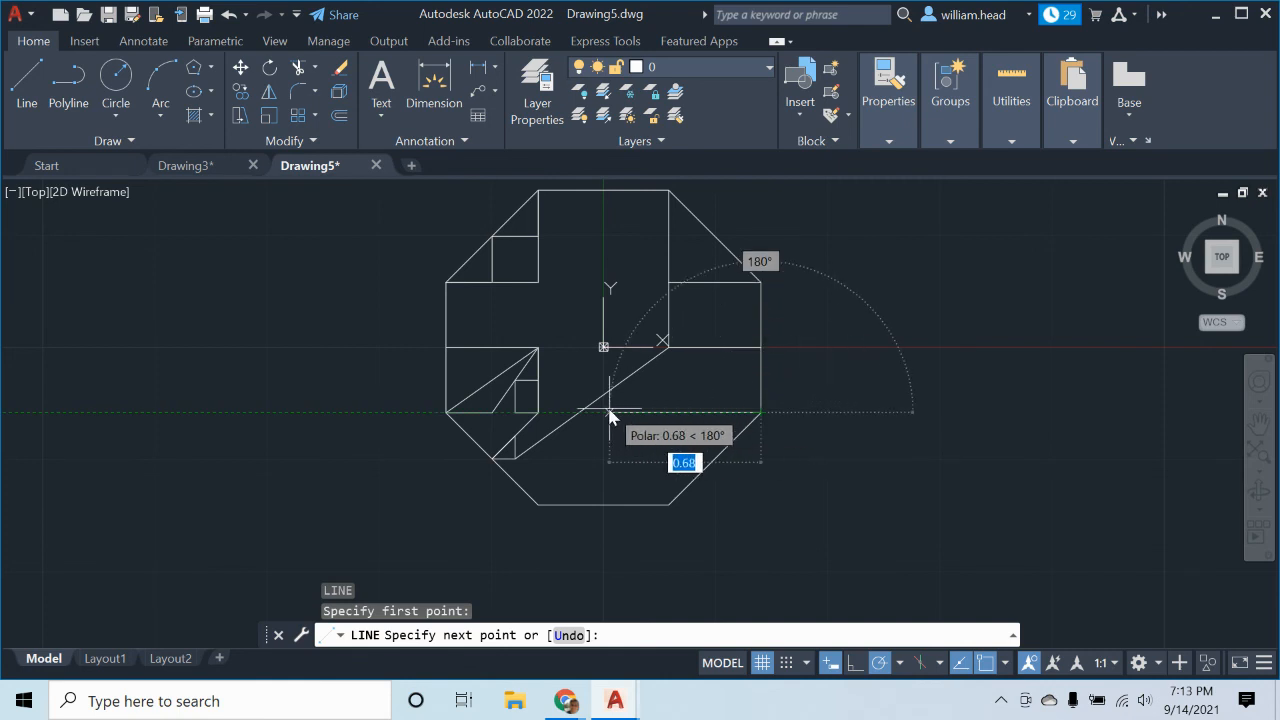
scroll(603, 418, up, 3)
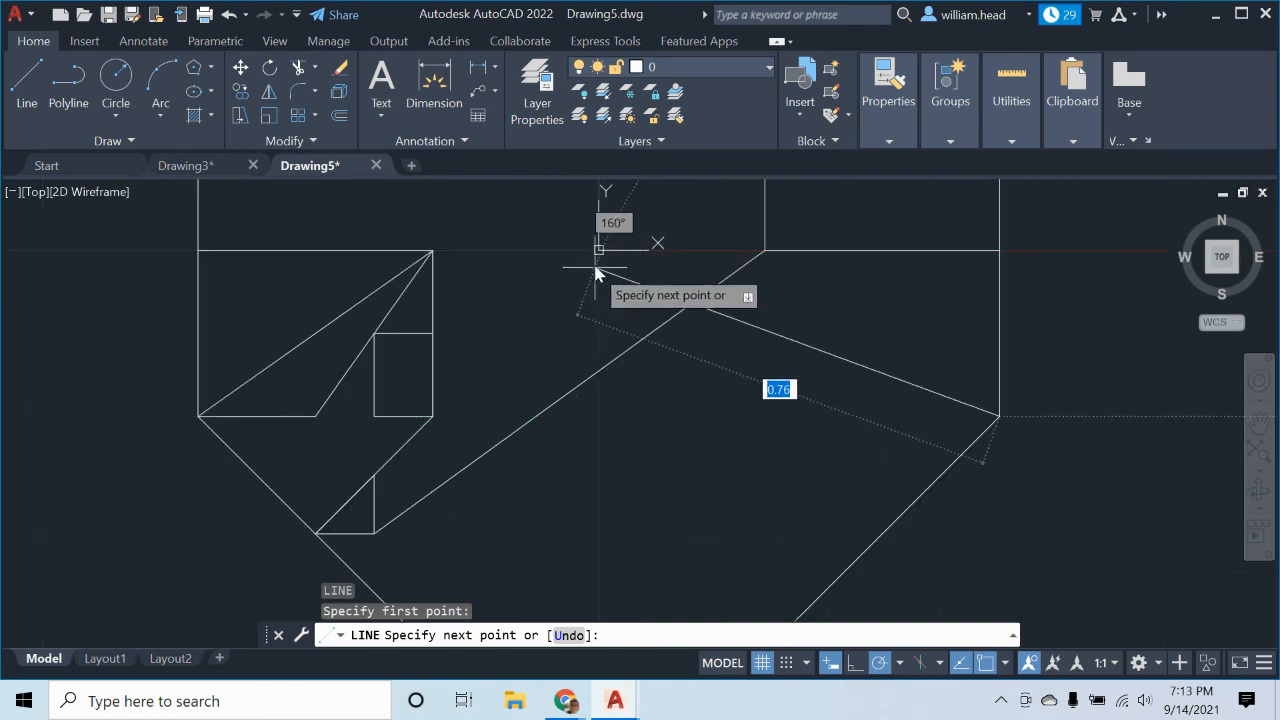
click(595, 422)
key(Escape)
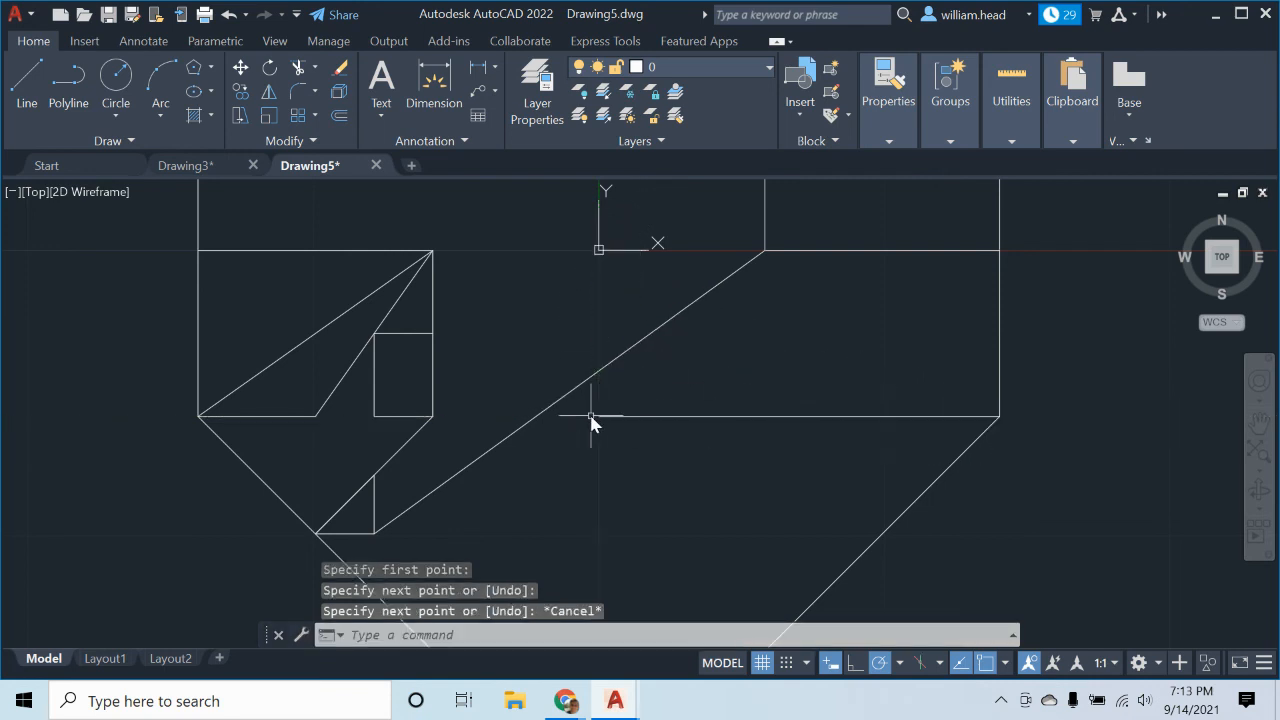
Draw a line from the midpoint of the right inner horizontal line on the X axis to the lower horizontal line's inner end
scroll(591, 420, down, 5)
scroll(622, 396, up, 2)
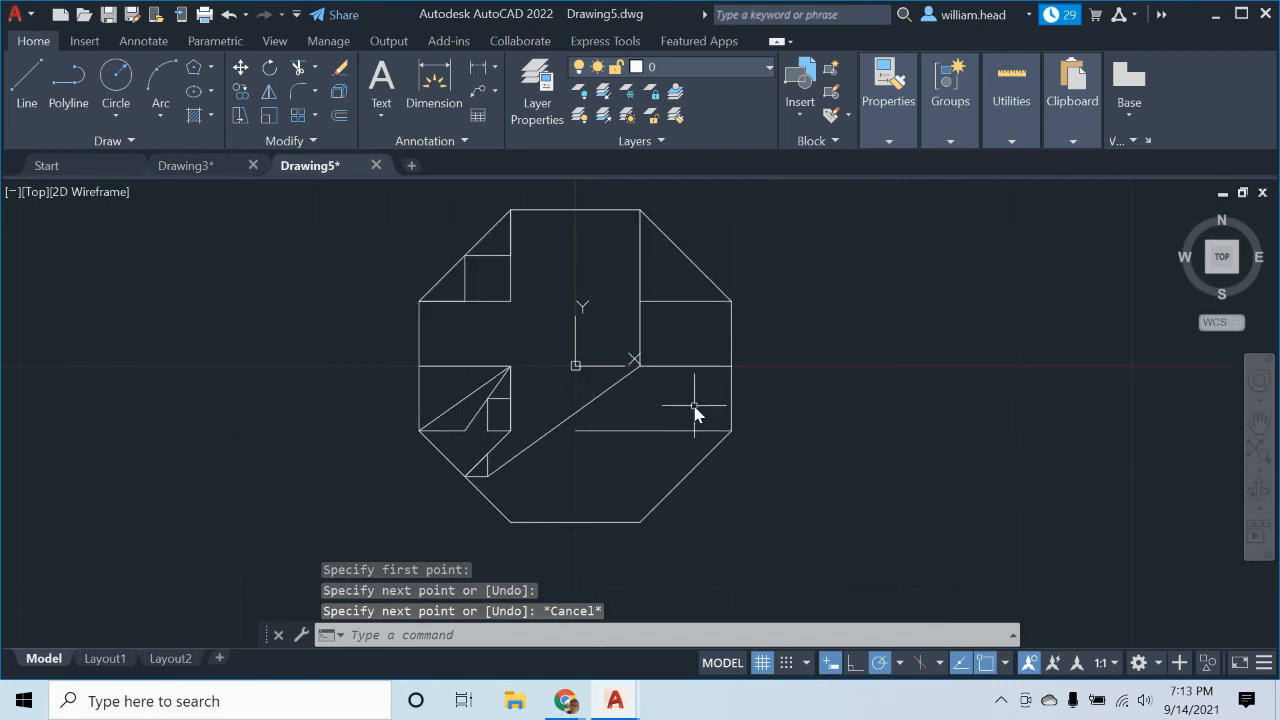
key(Return)
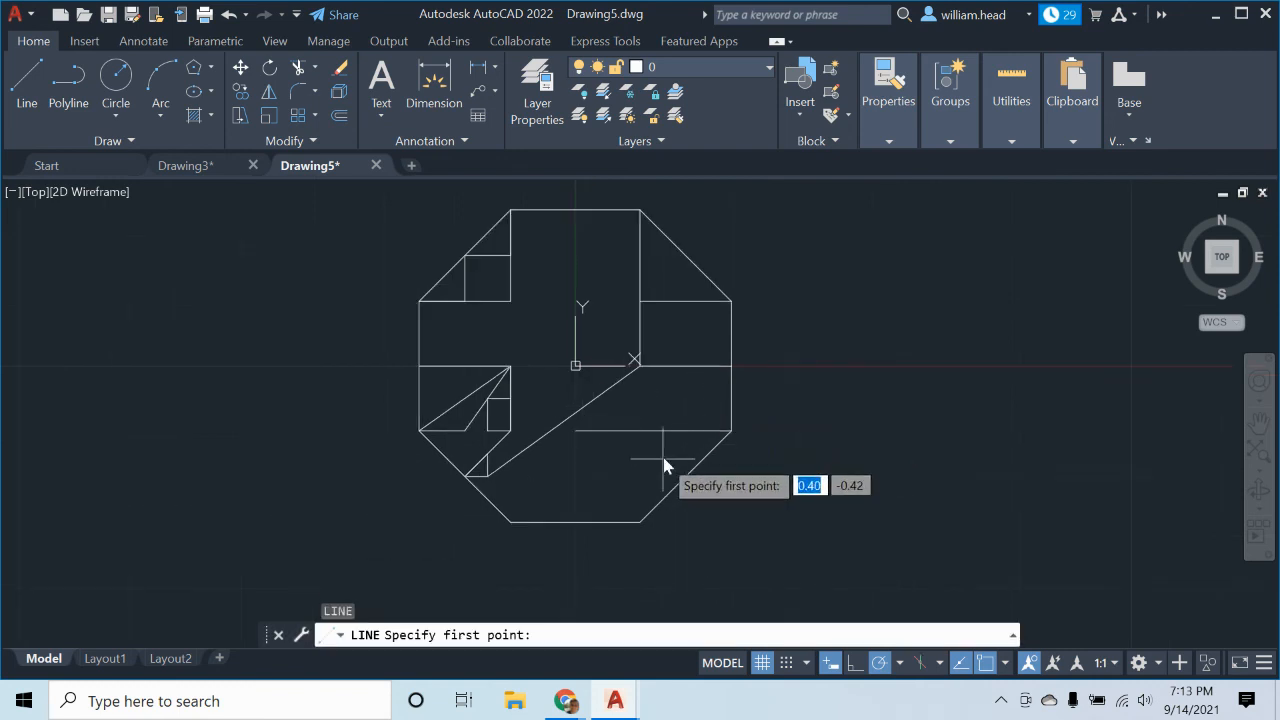
click(687, 368)
click(576, 428)
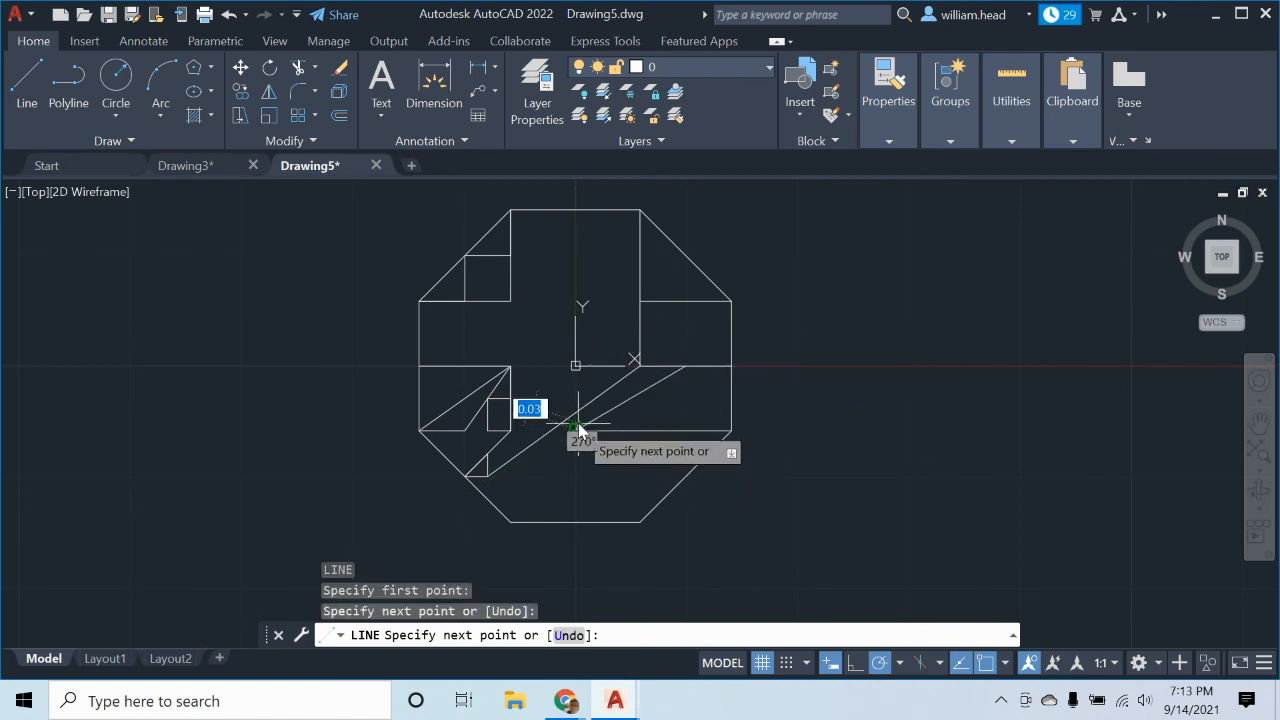
Continue at 30° to above the horizontal line's midpoint, down to it, left from the vertical's midpoint to the 30° line's midpoint, and 60° down to the base
scroll(560, 440, up, 6)
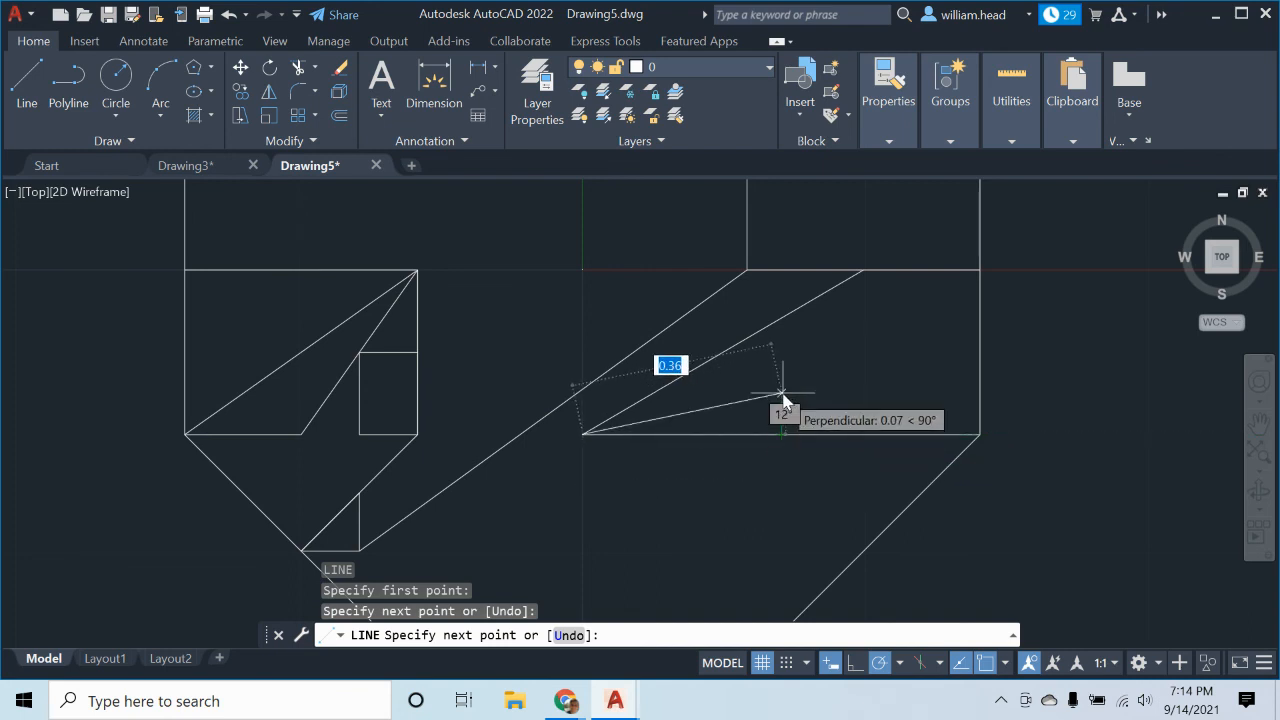
click(781, 322)
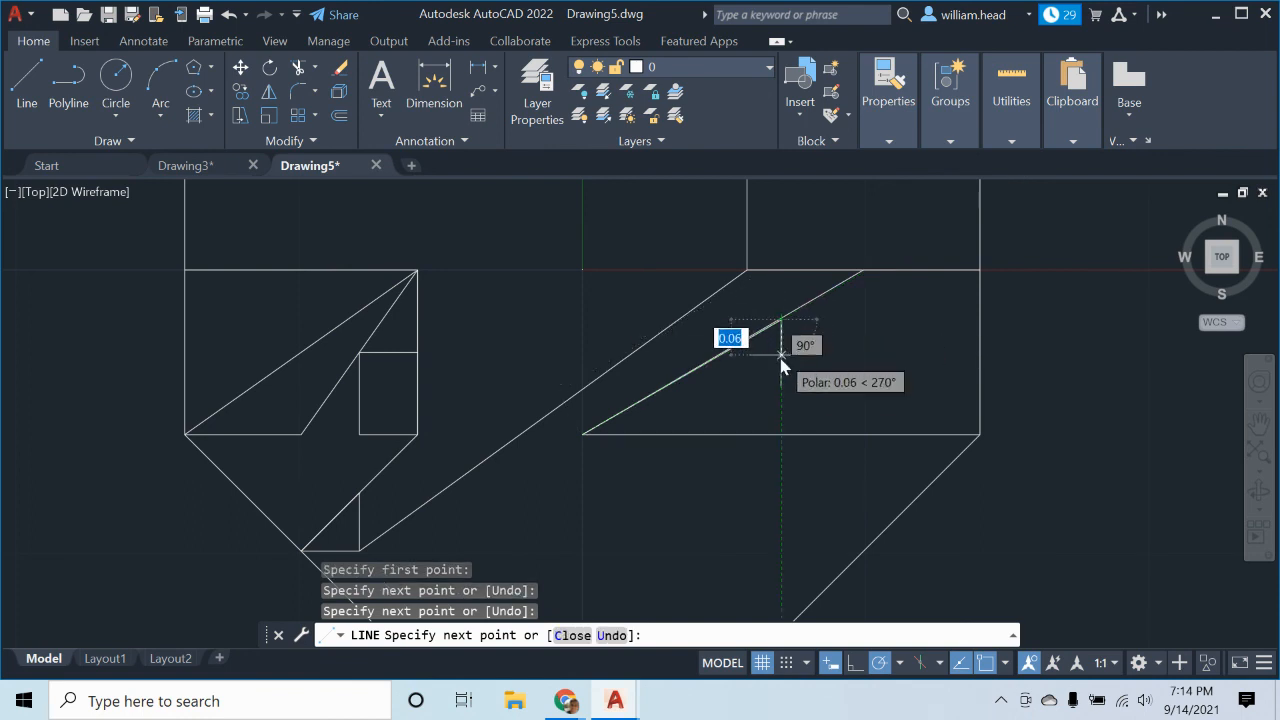
click(781, 434)
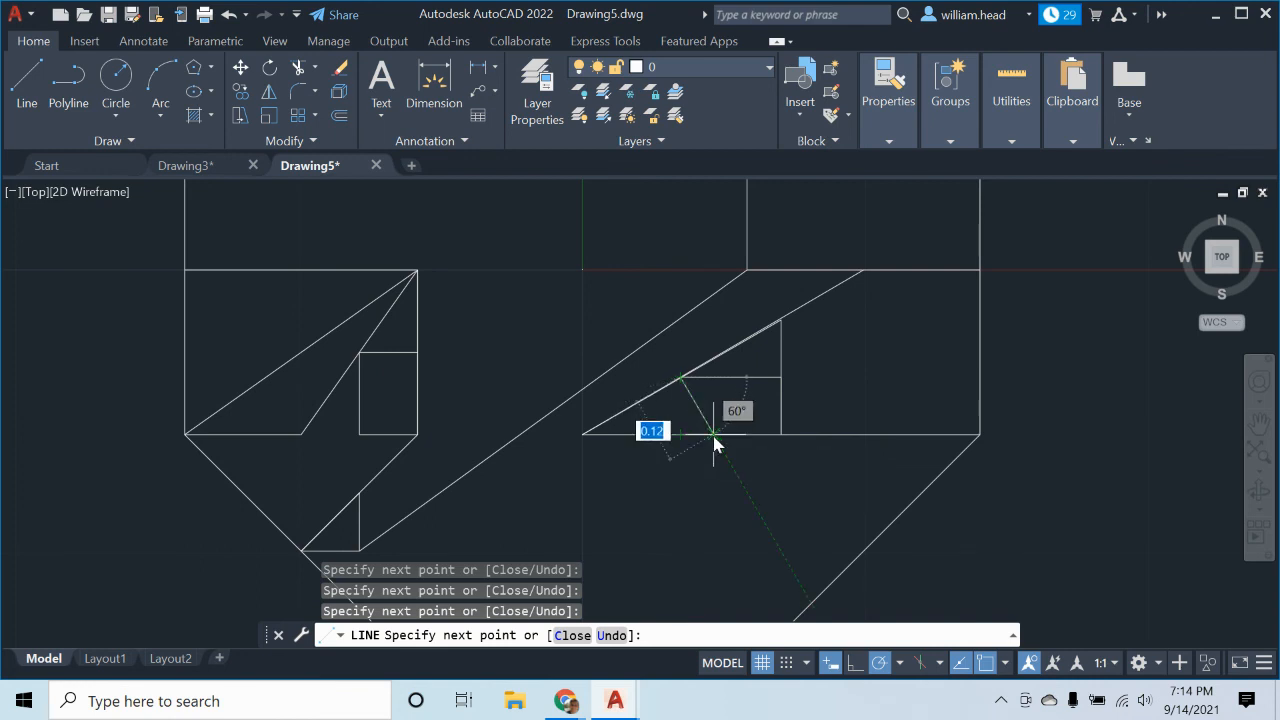
key(Escape)
scroll(631, 497, down, 6)
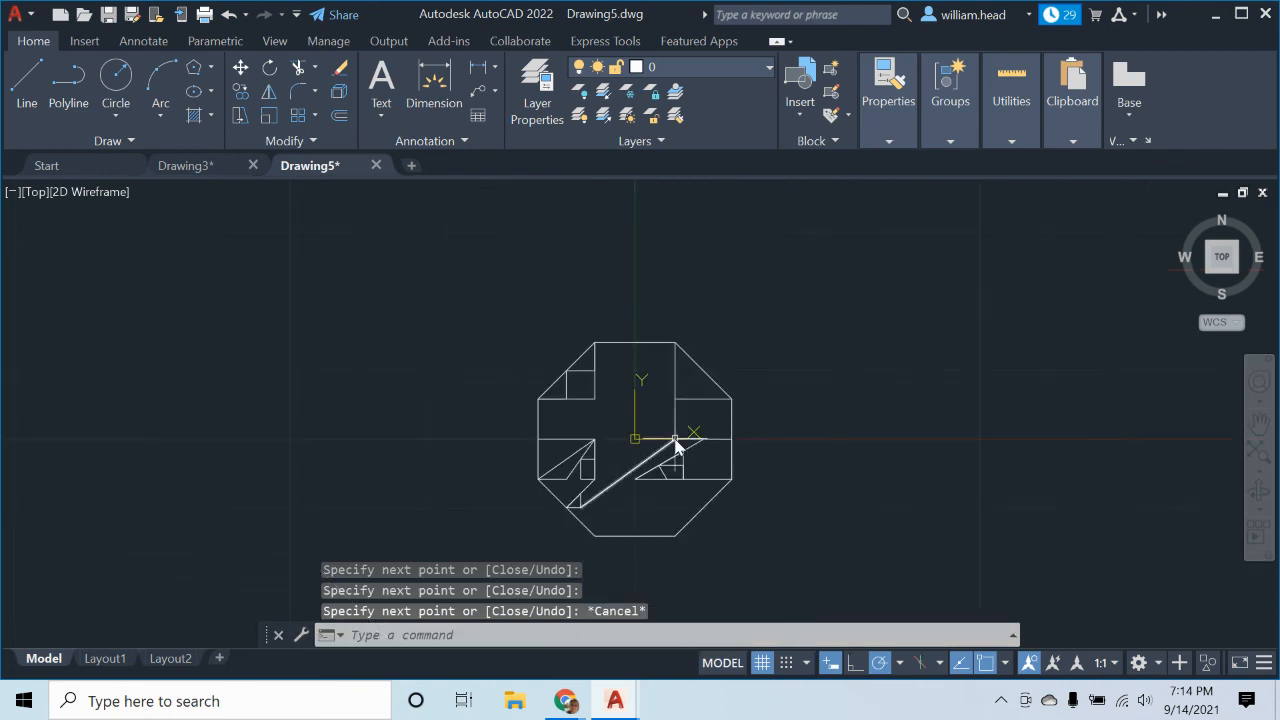
scroll(677, 432, up, 2)
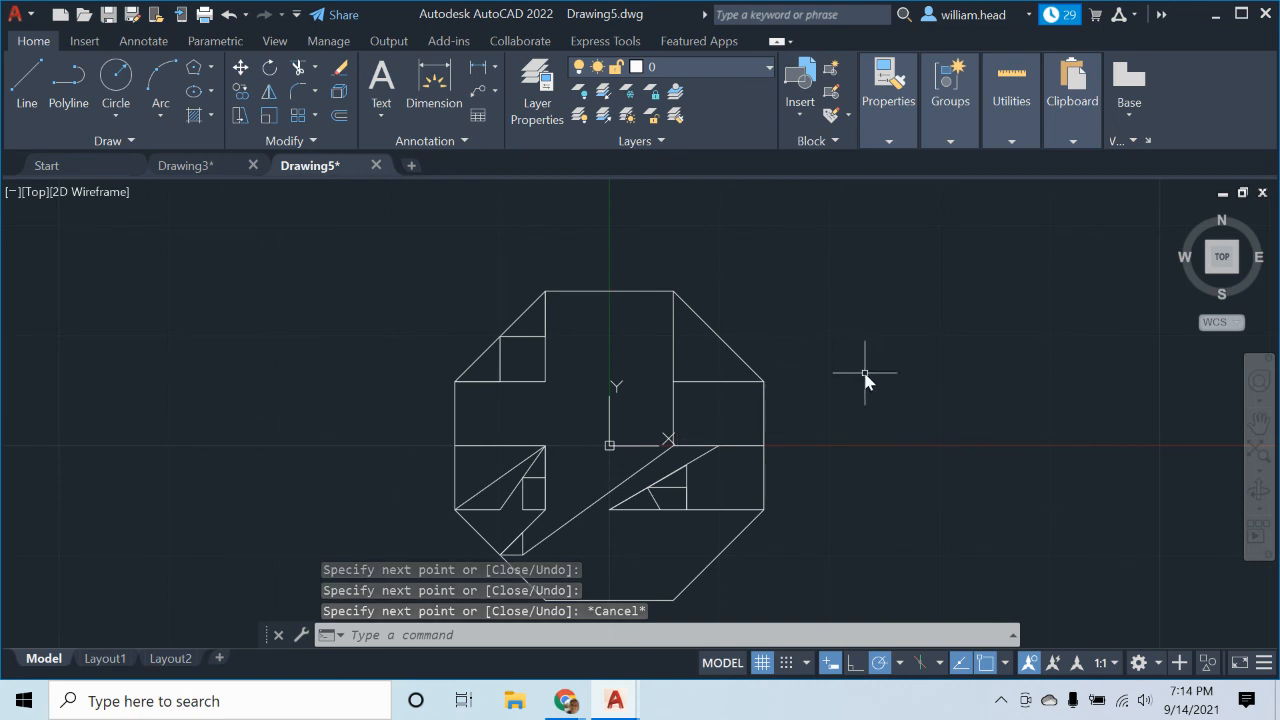
middle_drag(777, 368, 786, 257)
scroll(837, 277, up, 3)
scroll(817, 291, down, 2)
scroll(875, 317, down, 2)
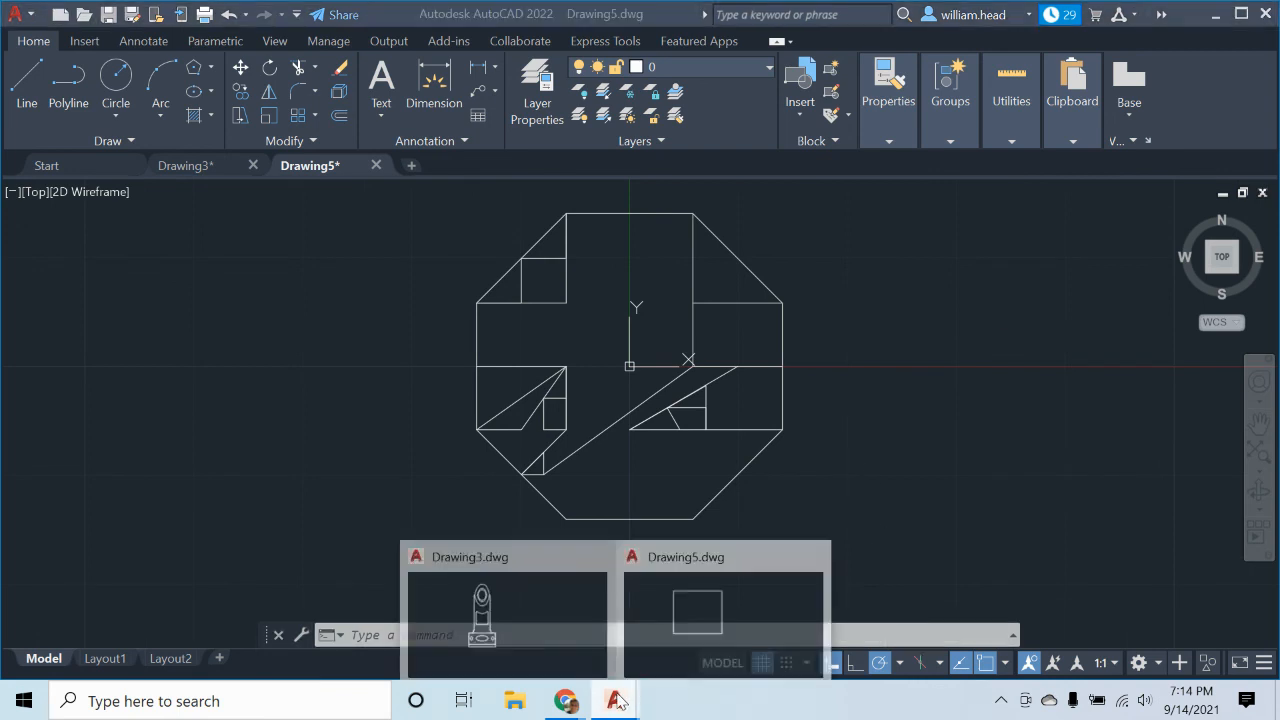
mouse_move(597, 684)
click(712, 615)
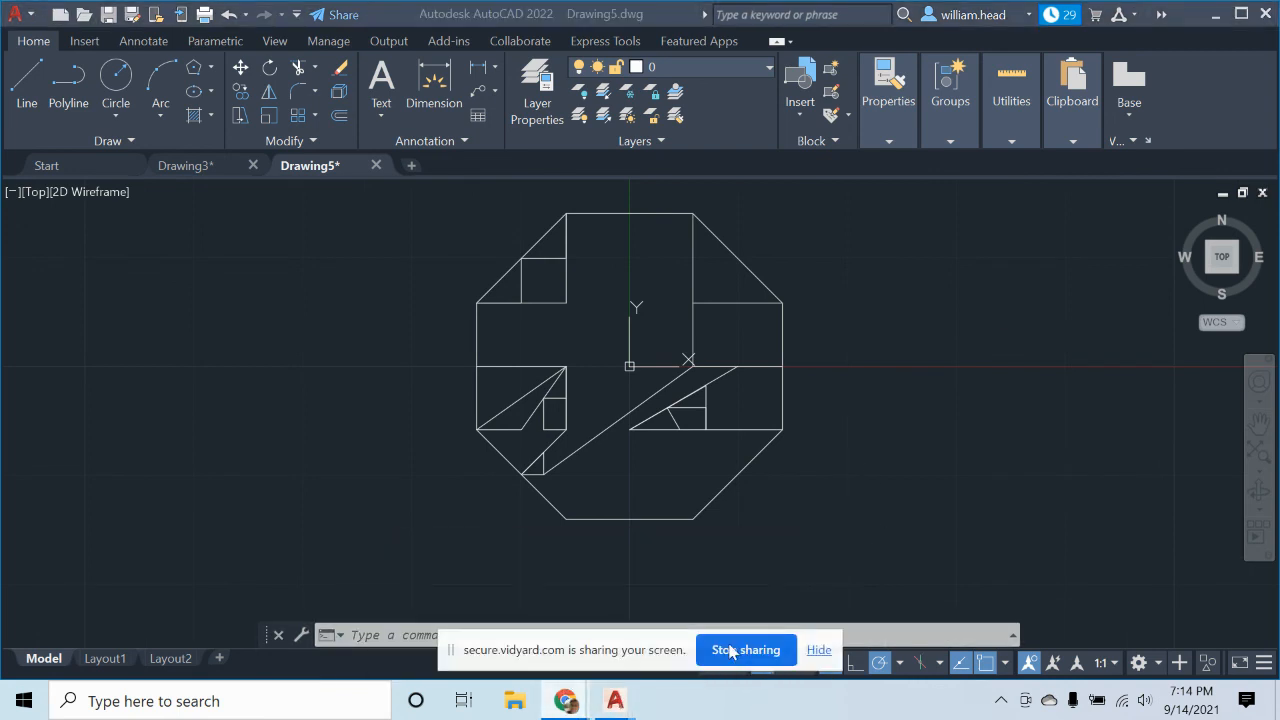